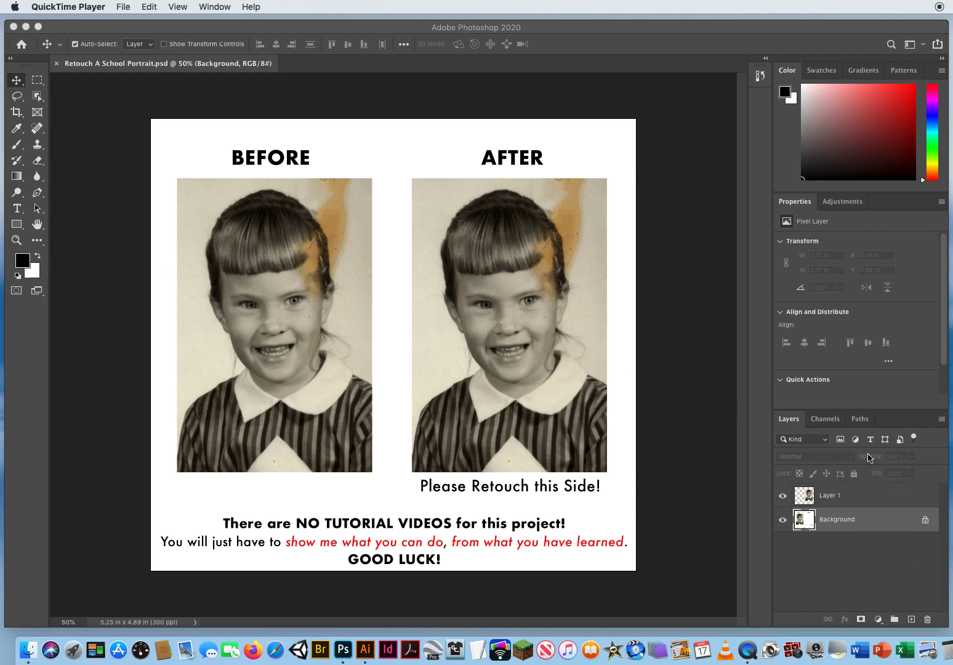
Select Layer 1 and hide and reshow it to check which part of the page it holds.
left_click(847, 497)
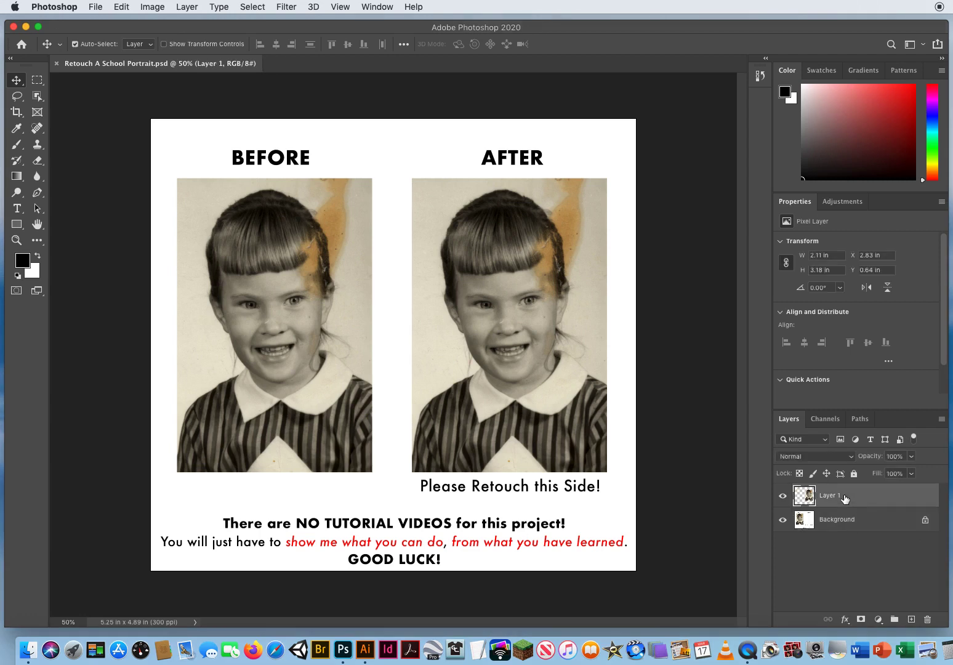
left_click(782, 495)
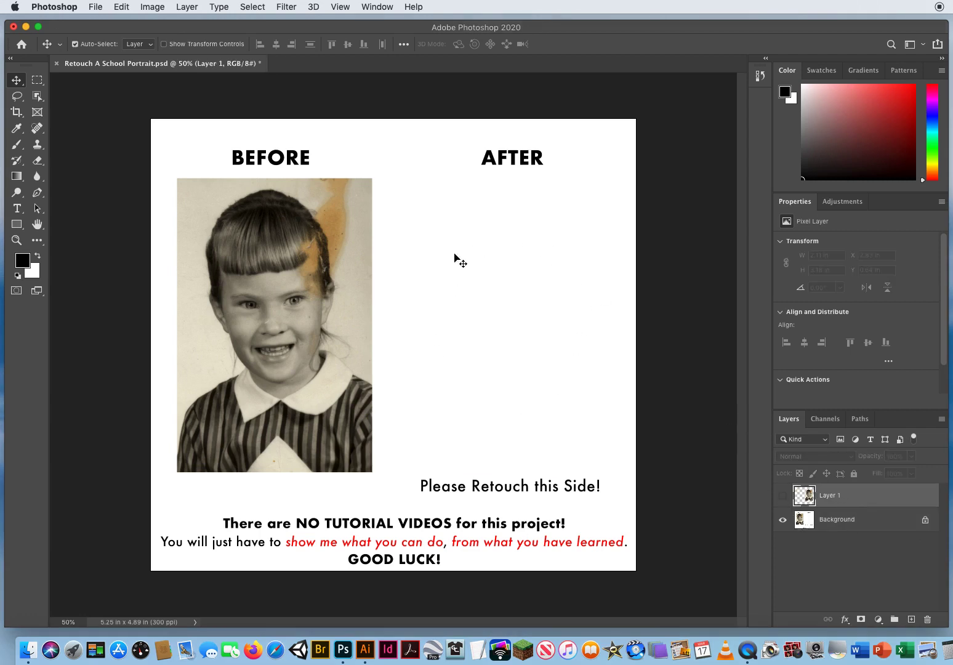
left_click(781, 496)
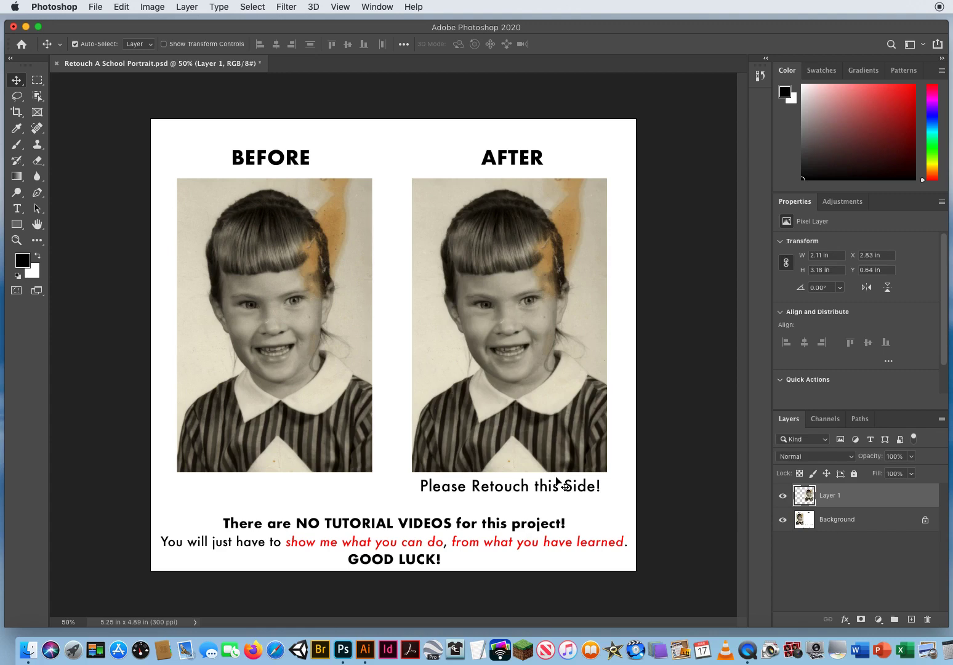
Lasso the undamaged half of the AFTER portrait, enclosing the hair, face and background from above the head down to the collar.
left_click(16, 240)
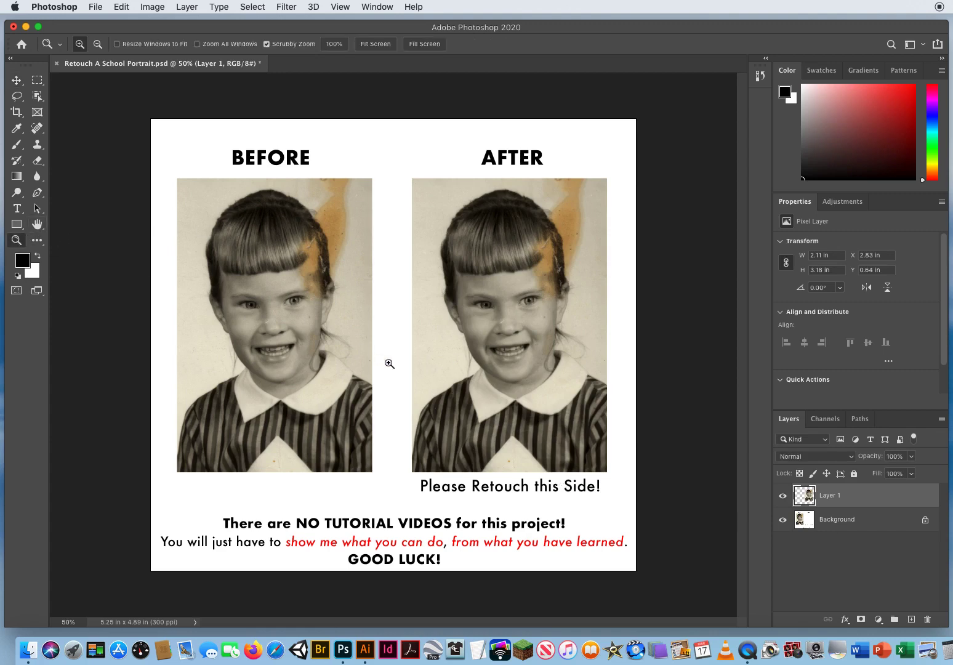
left_click(513, 333)
left_click(527, 357)
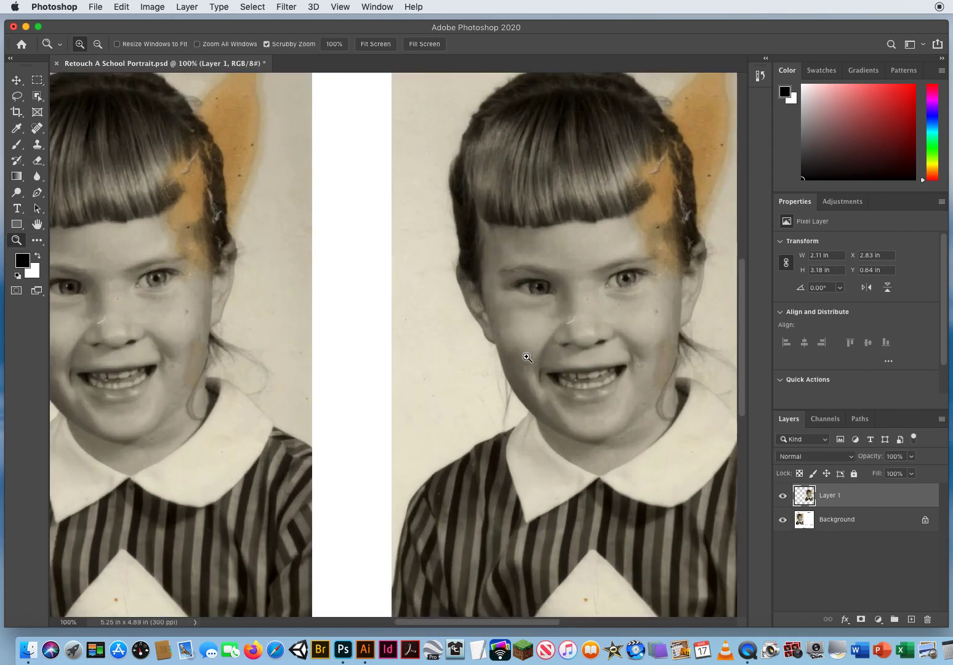
left_click_drag(526, 356, 365, 446)
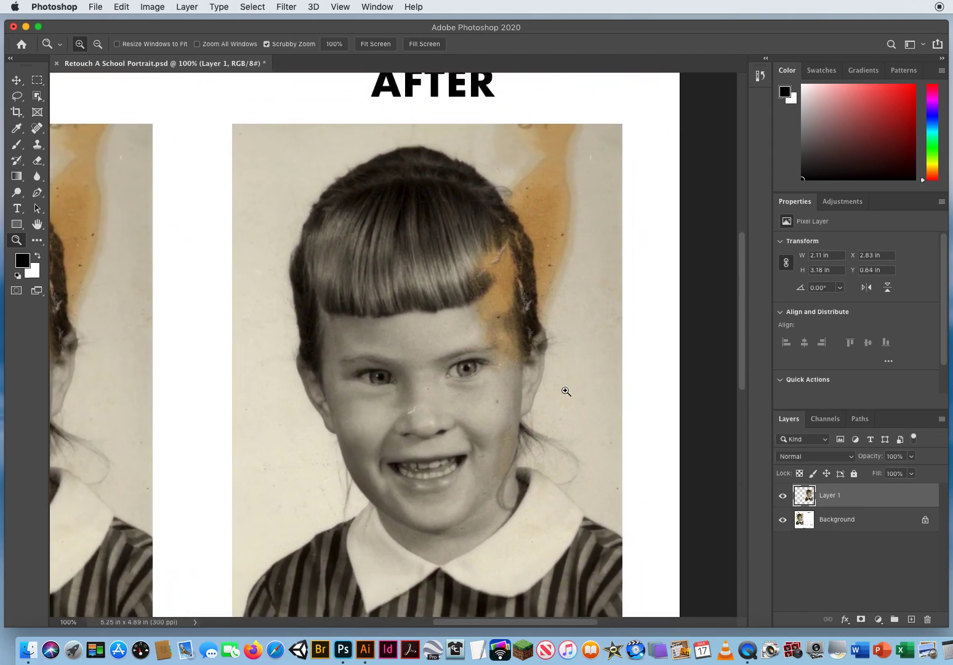
left_click(458, 358, "alt")
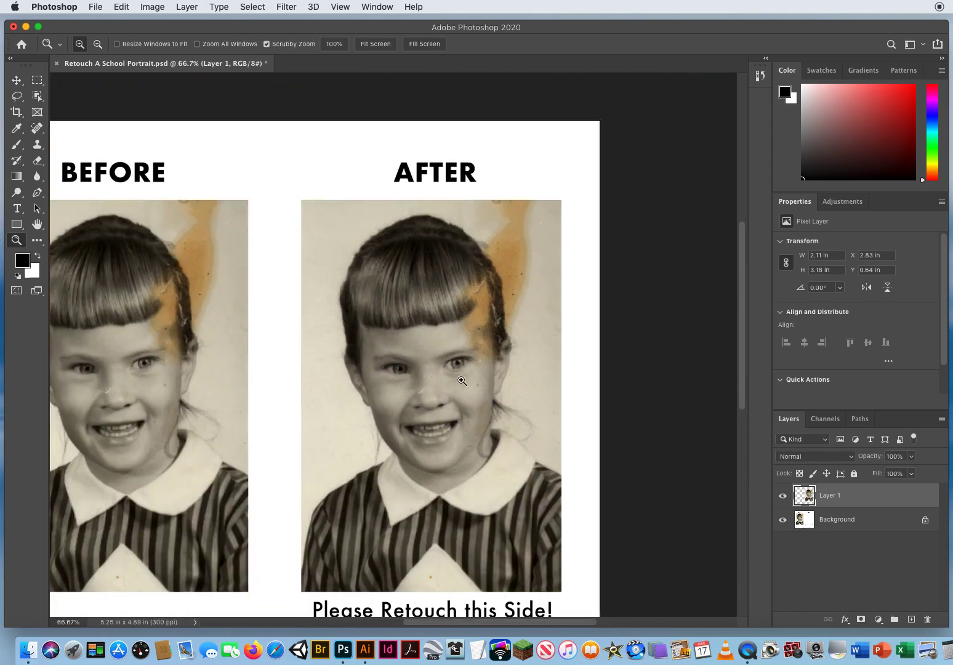
scroll(461, 381, "down", 3)
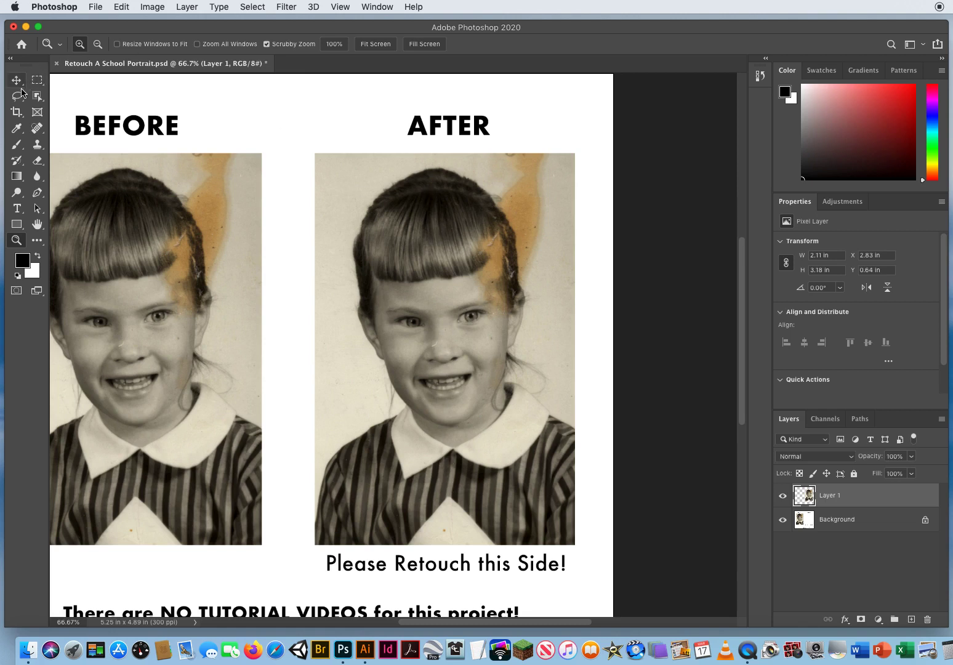
left_click(19, 96)
left_click(69, 95)
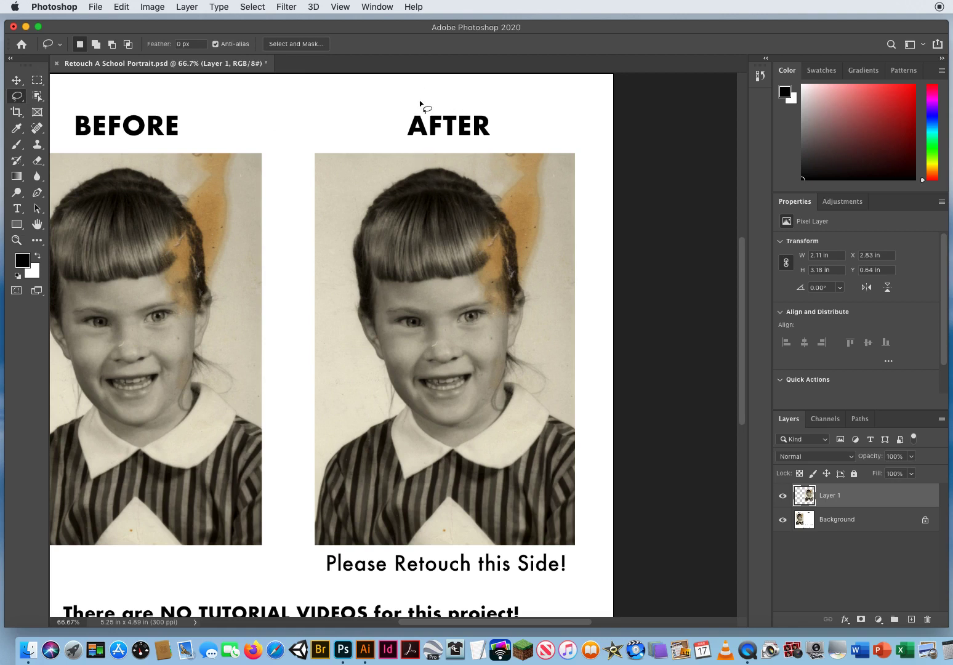
left_click_drag(433, 87, 453, 175)
left_click_drag(462, 315, 463, 347)
left_click_drag(457, 407, 440, 430)
mouse_move(341, 441)
left_mouse_down()
mouse_move(316, 432)
mouse_move(292, 393)
left_mouse_up()
mouse_move(285, 342)
left_mouse_down()
mouse_move(282, 256)
mouse_move(305, 151)
mouse_move(334, 119)
mouse_move(424, 89)
left_mouse_up()
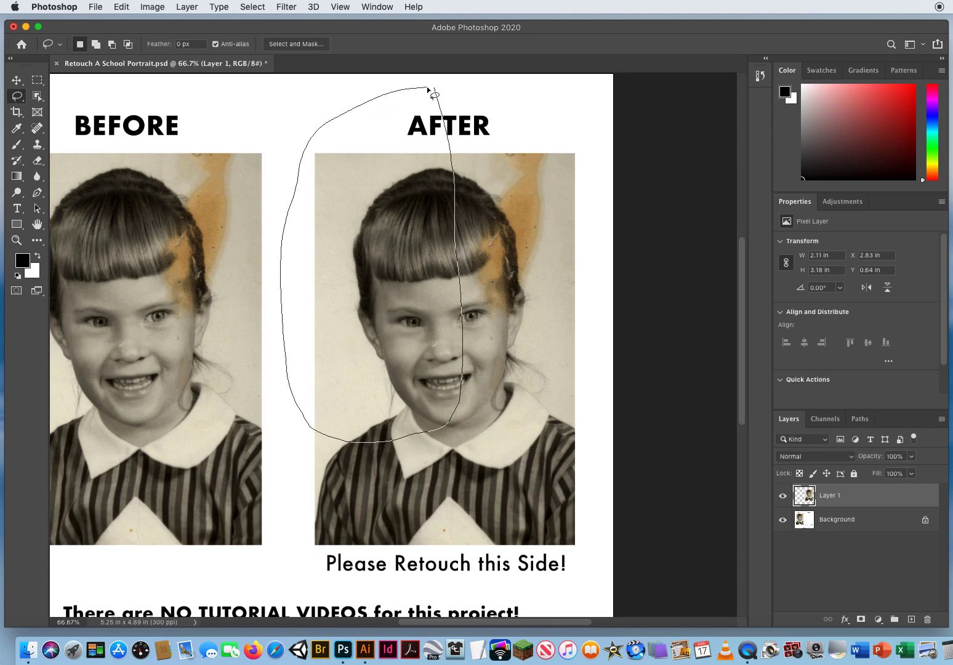
left_click_drag(426, 86, 426, 86)
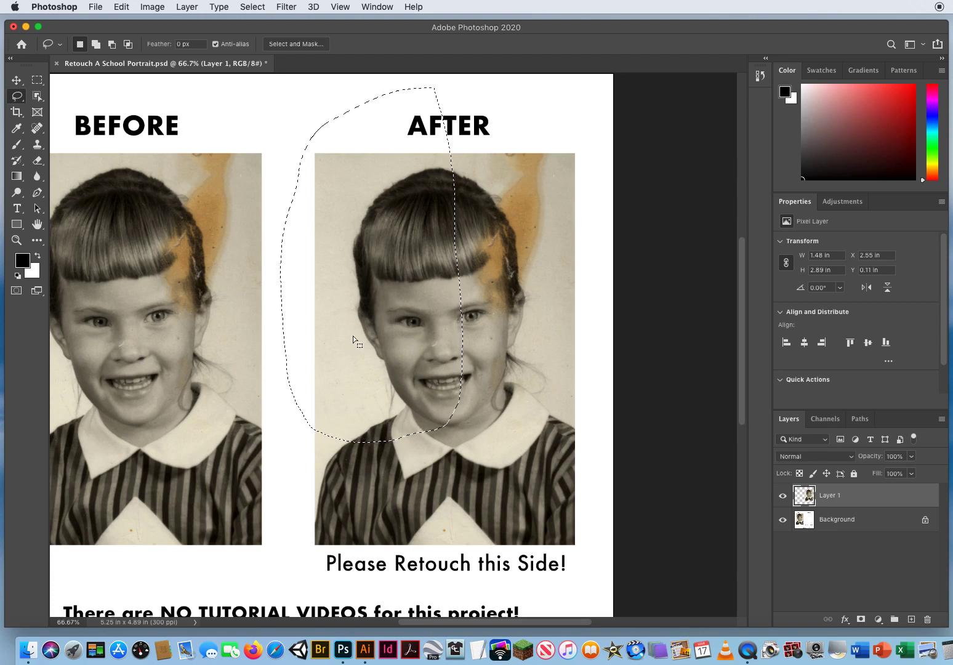
Copy the lassoed half of the portrait to a new layer and shift the copy toward the stained side.
key("ctrl+j")
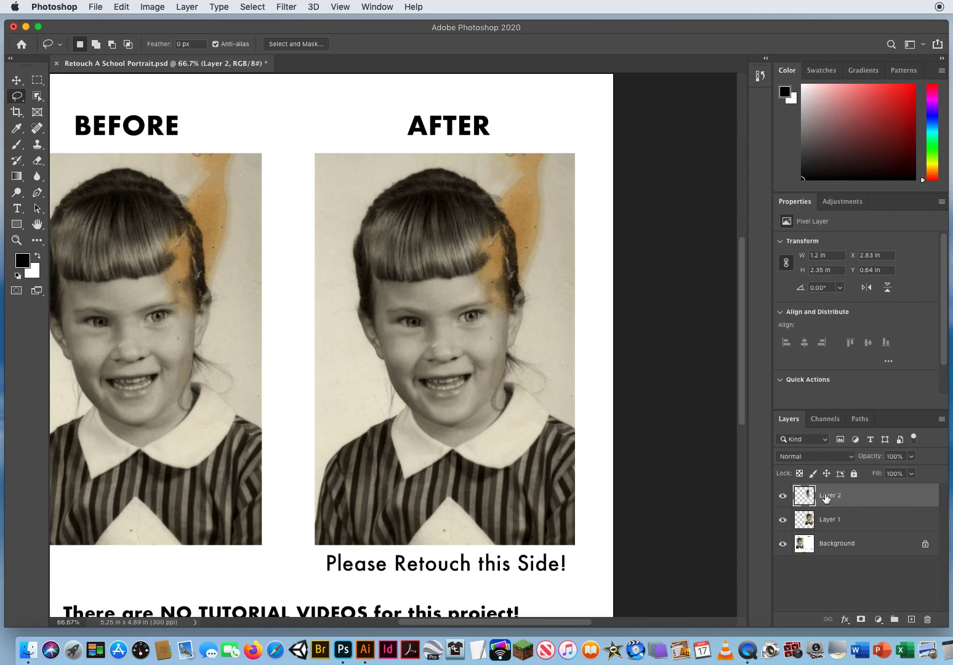
left_click(17, 80)
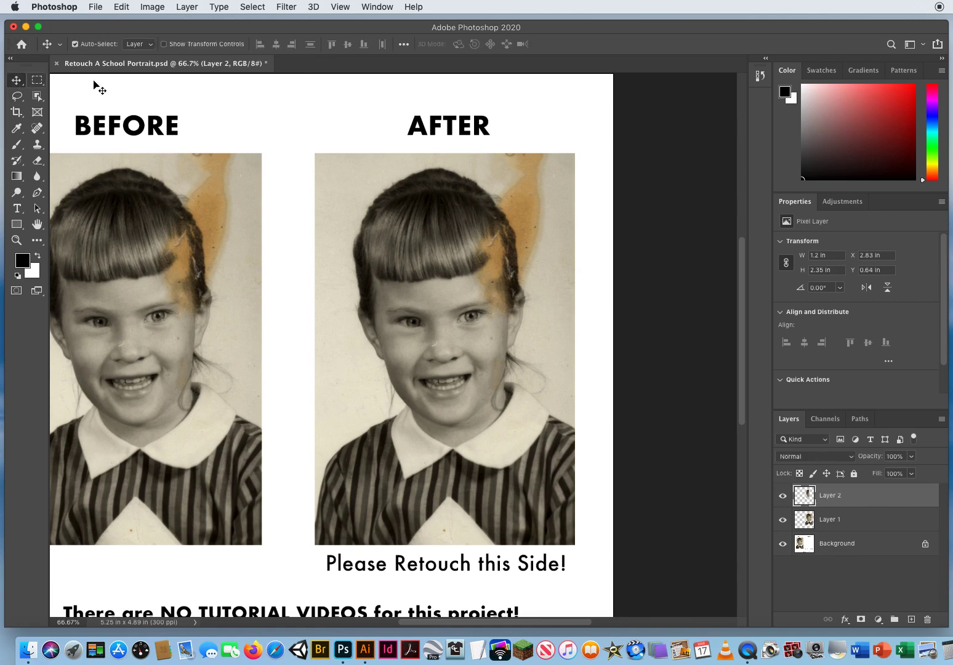
left_click_drag(367, 309, 483, 329)
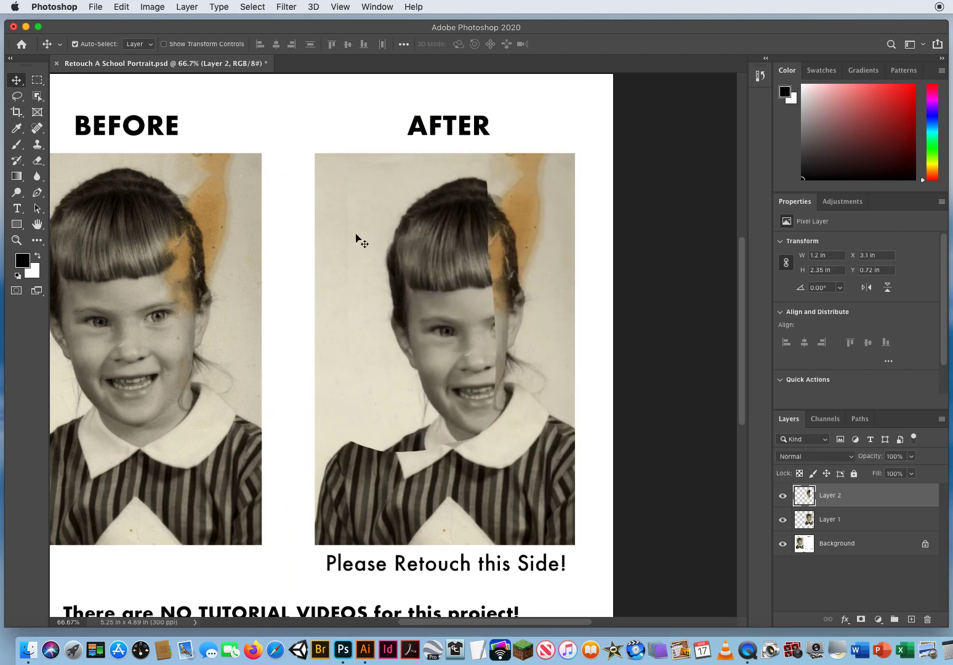
Flip Layer 2 horizontally and move it over the stained half of the AFTER portrait.
left_click(122, 7)
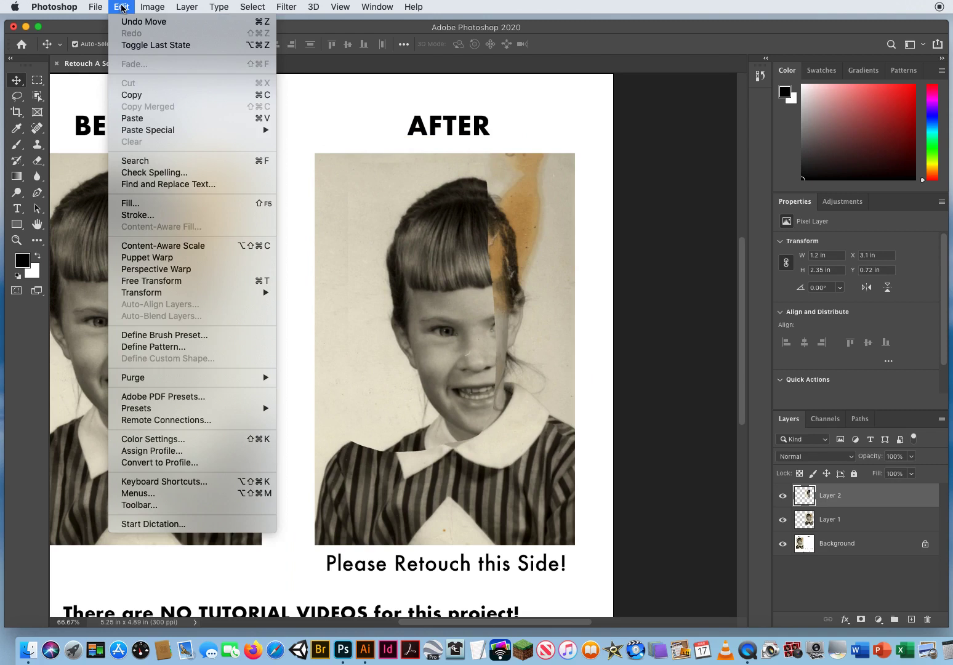
mouse_move(208, 292)
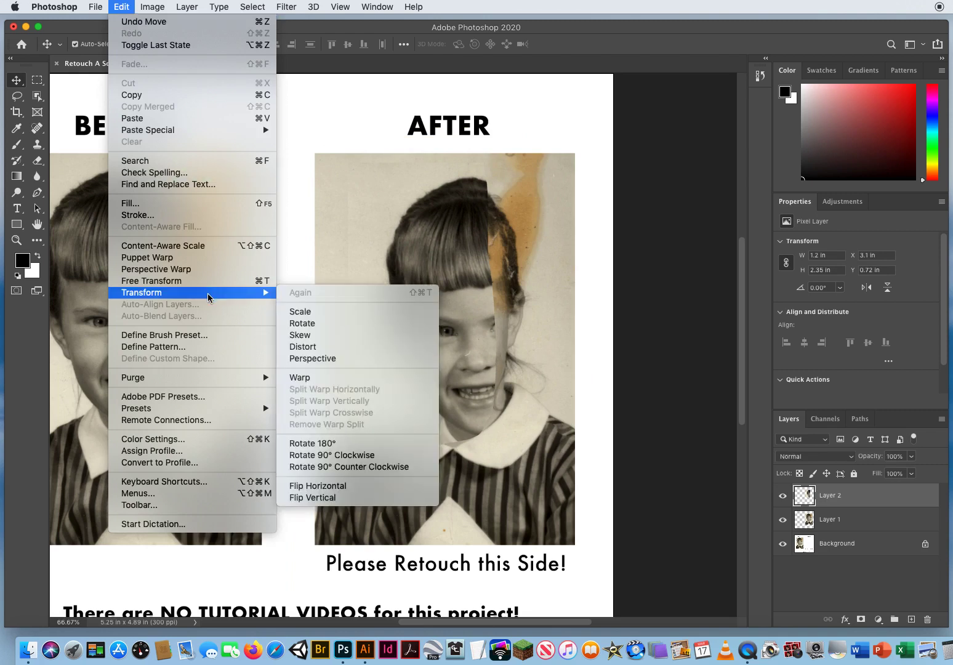
left_click(354, 486)
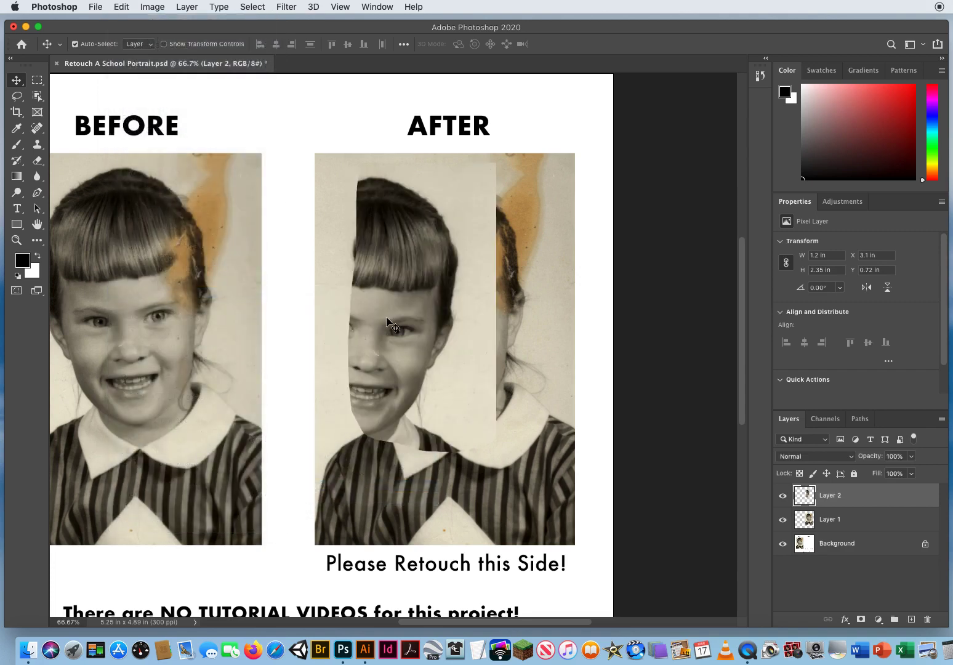
left_click_drag(403, 322, 459, 312)
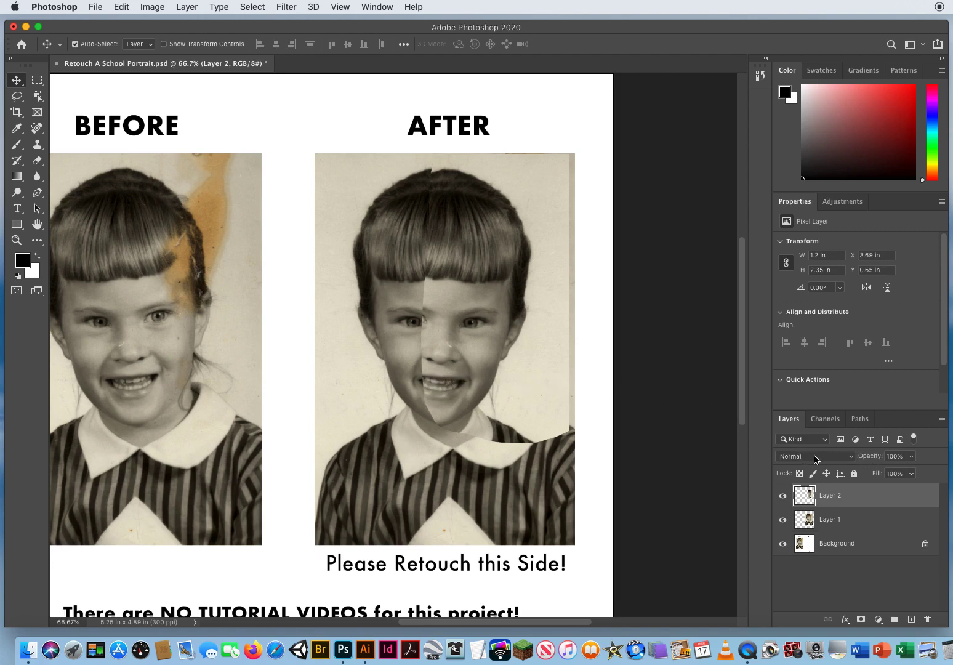
Lower Layer 2's opacity to 59% and move the layer so its eye sits over the eye beneath it.
left_click(911, 457)
left_click_drag(912, 472, 889, 475)
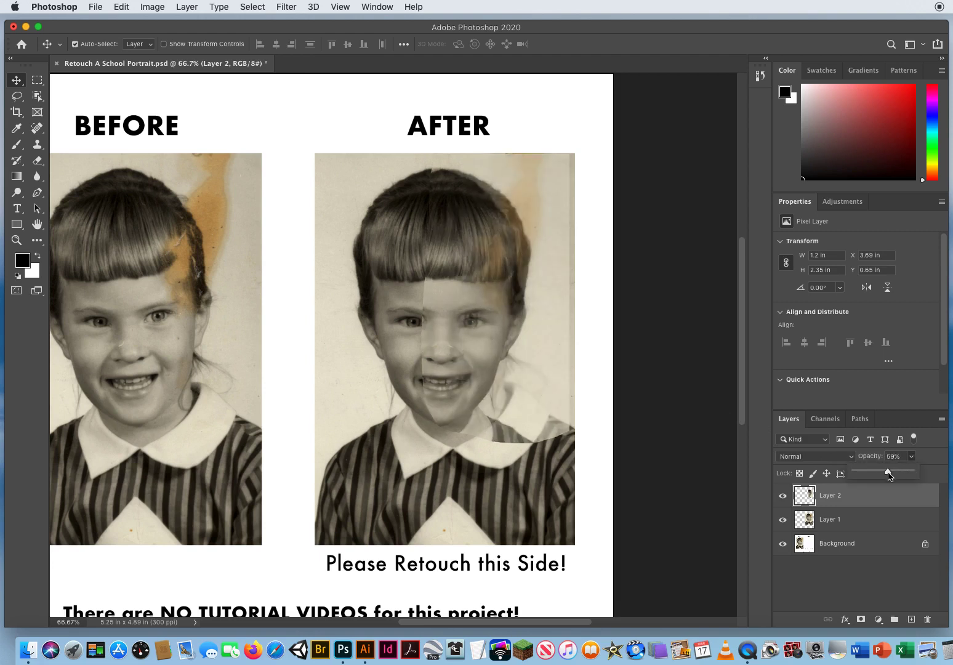
left_click_drag(506, 361, 471, 319)
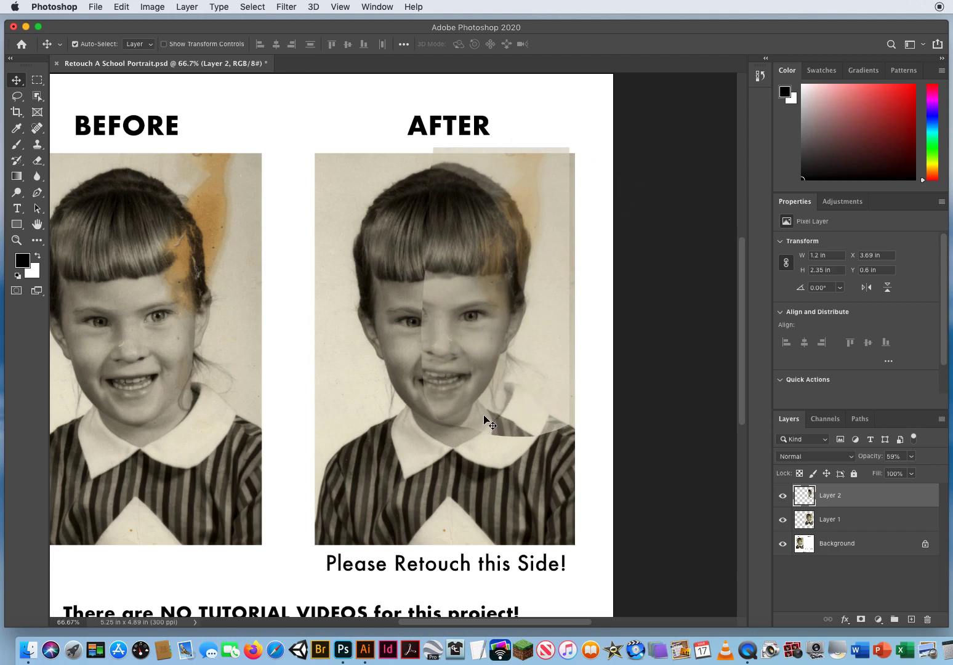
Check the Tools preferences for the option that shows the reference point when using Transform.
key("super+t")
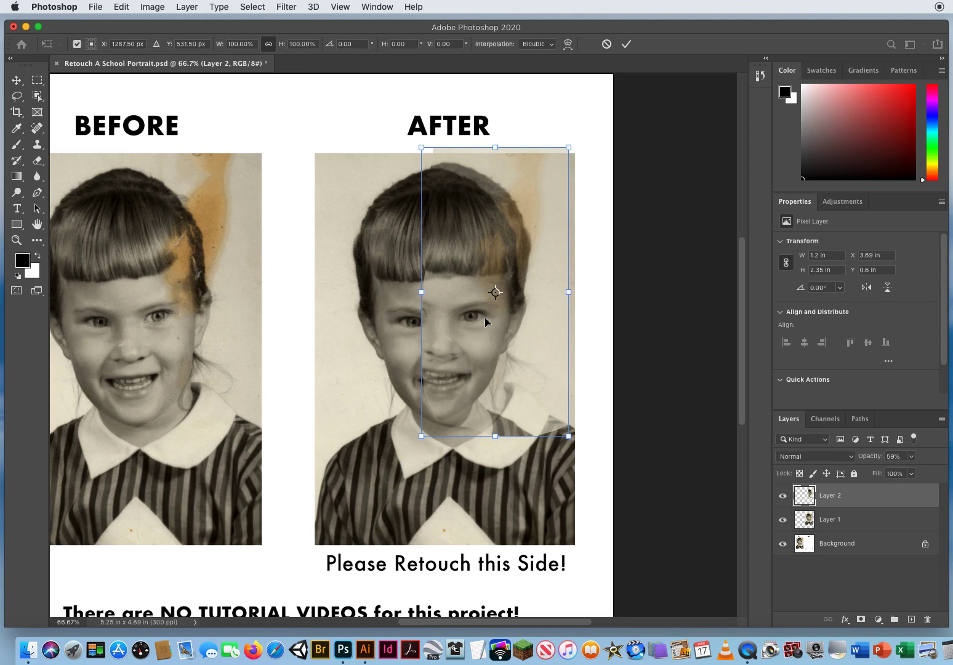
key("Return")
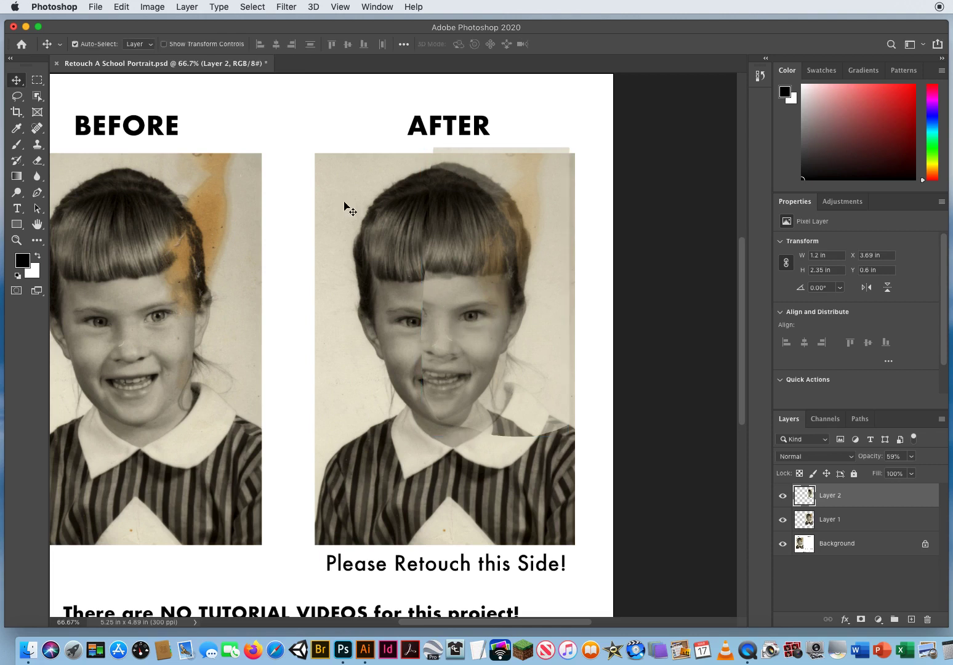
left_click(60, 6)
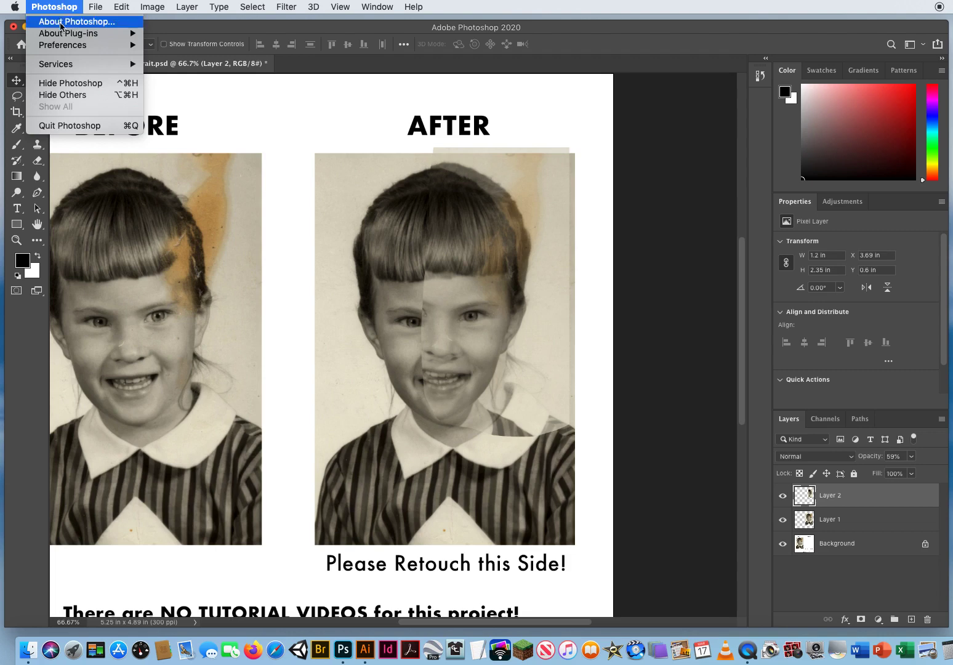
mouse_move(60, 47)
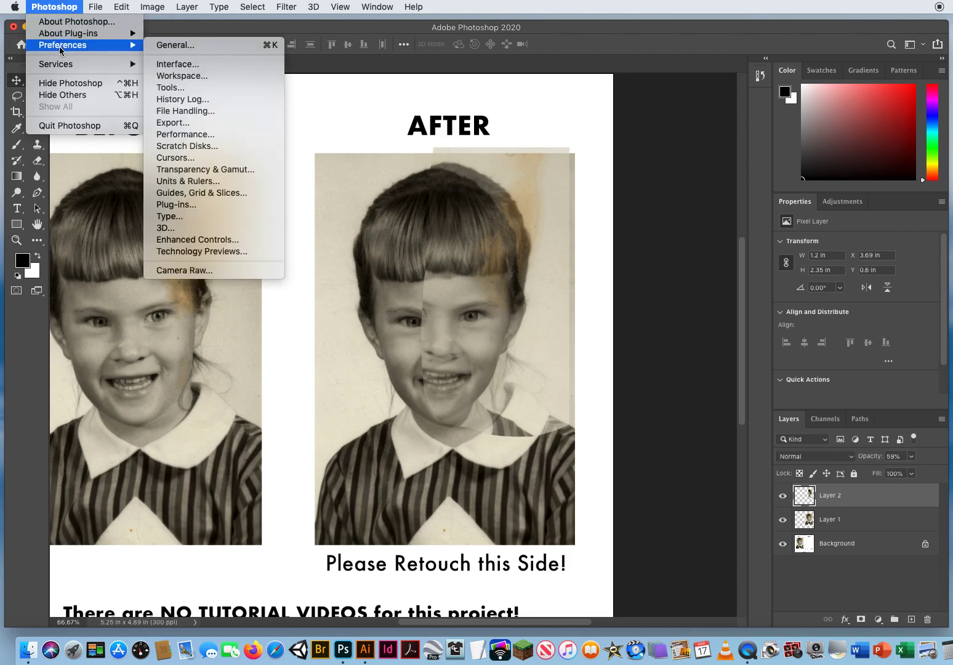
left_click(169, 45)
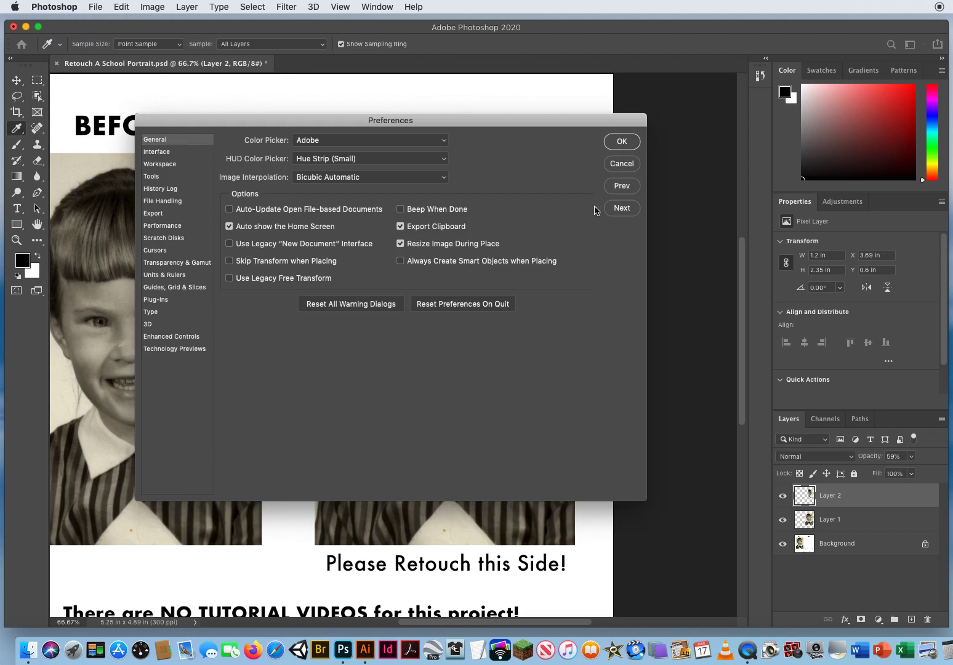
left_click(617, 212)
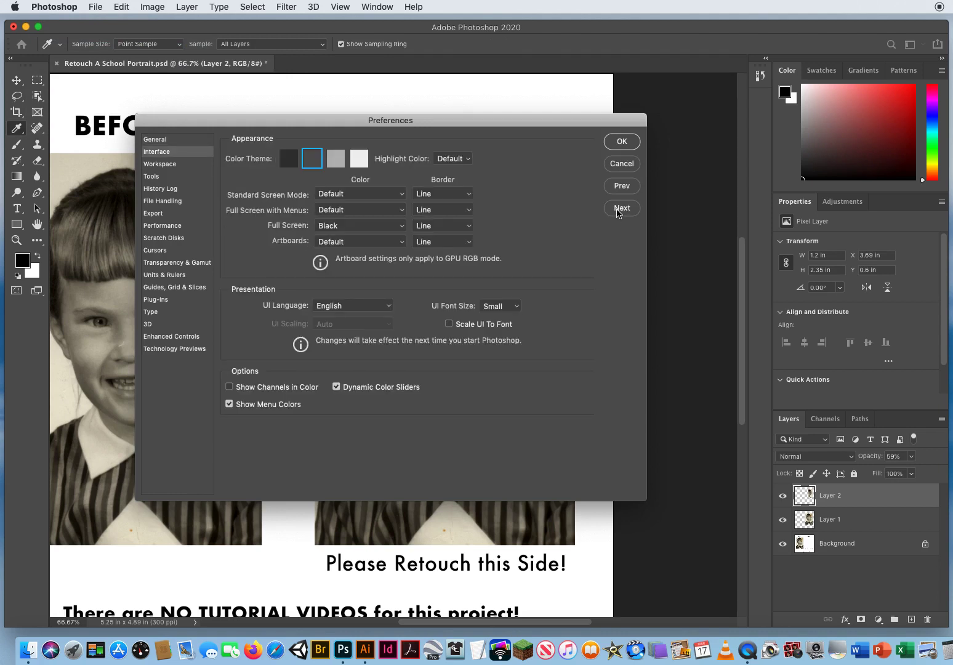
left_click(618, 213)
left_click(618, 213)
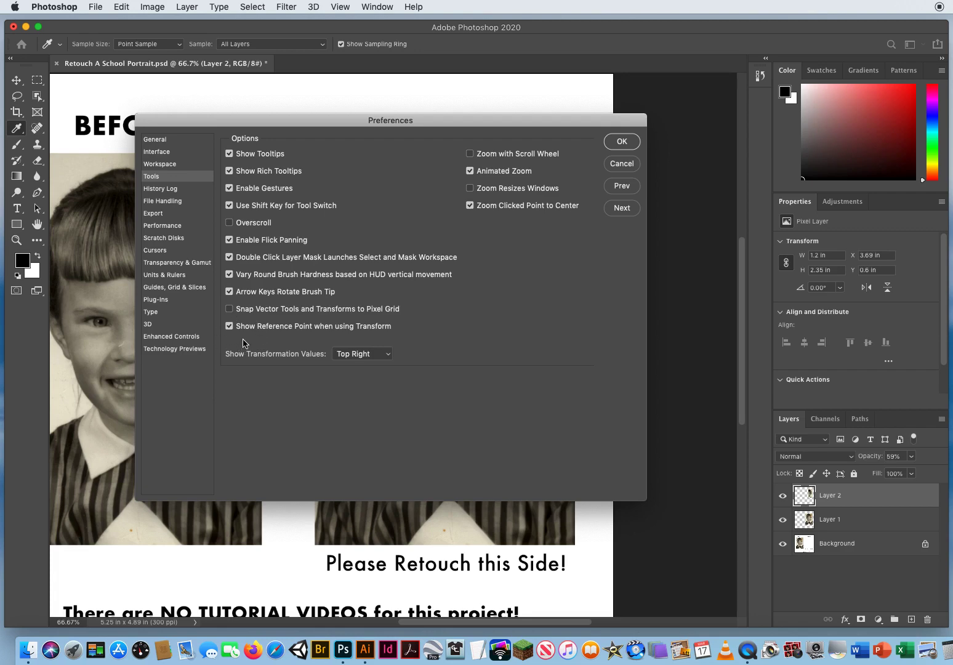
left_click(620, 141)
Free-transform Layer 2 with its reference point on the eye, rotate it -12.6° and nudge it to match the tilted head.
key("v")
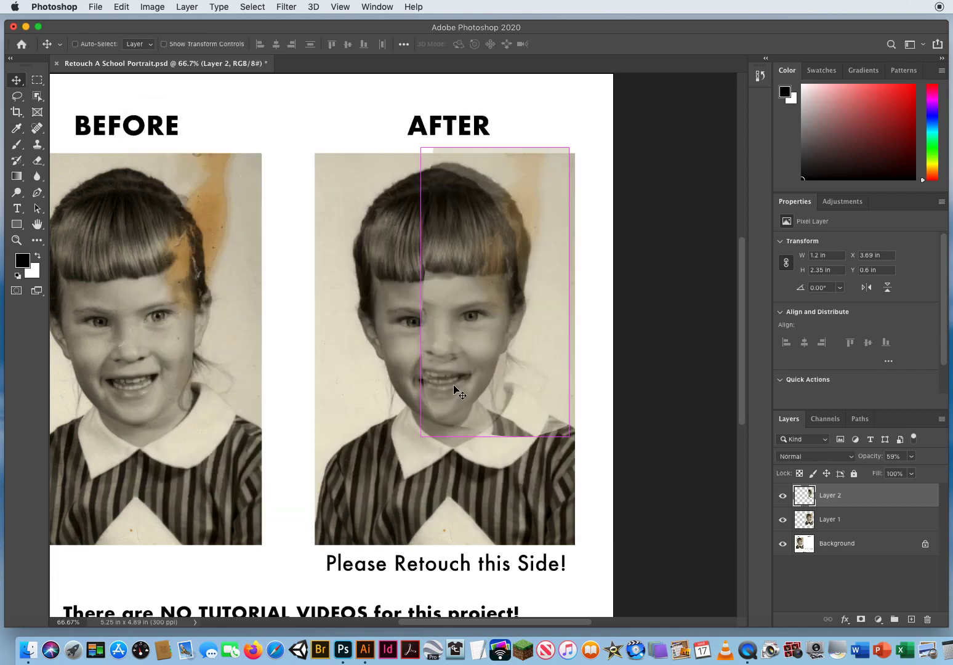
key("super+t")
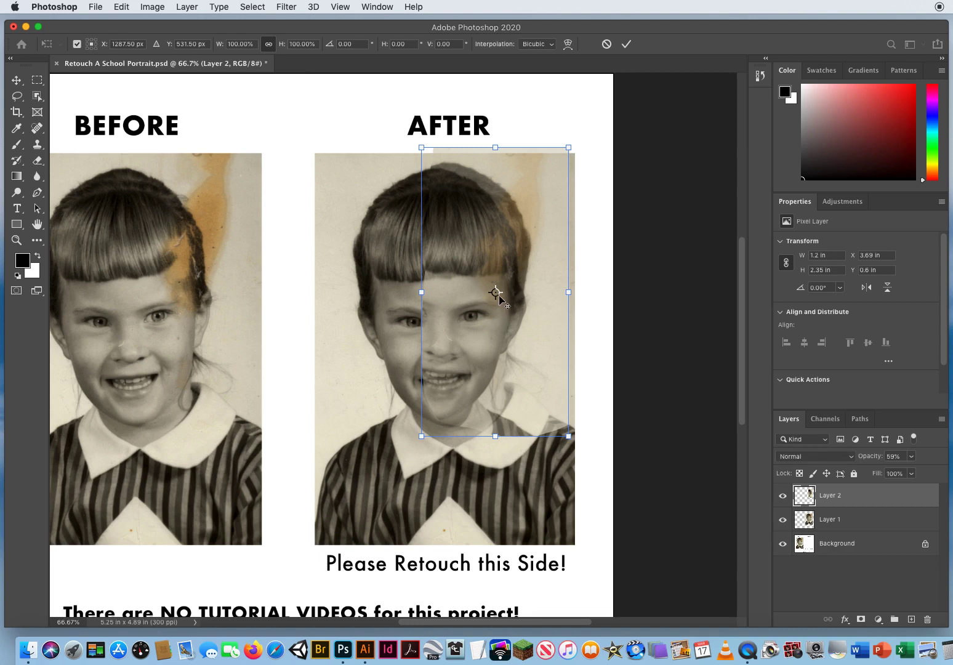
left_click_drag(496, 293, 472, 317)
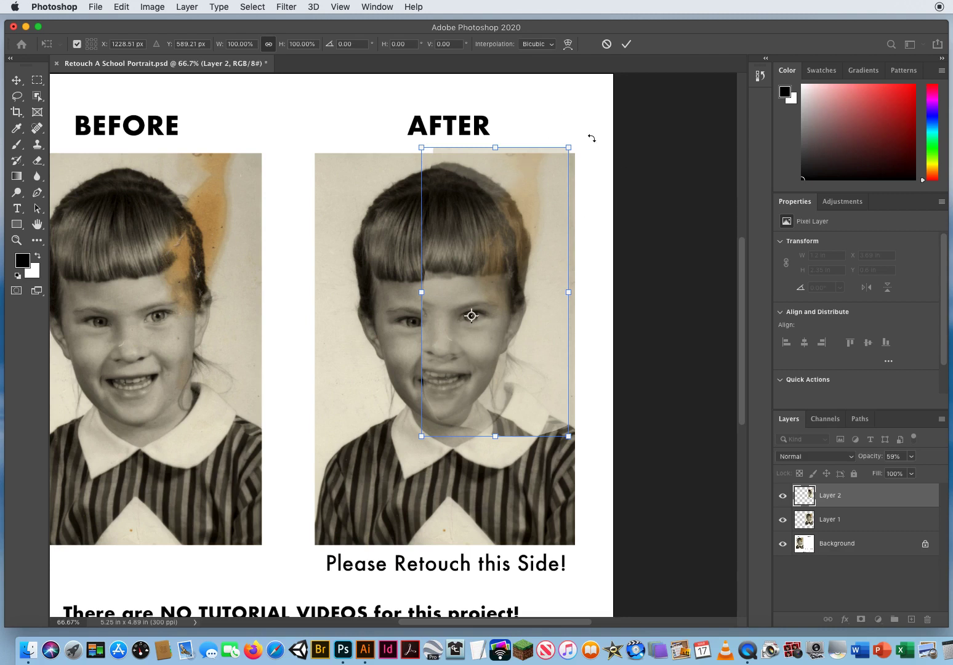
left_click_drag(591, 137, 527, 171)
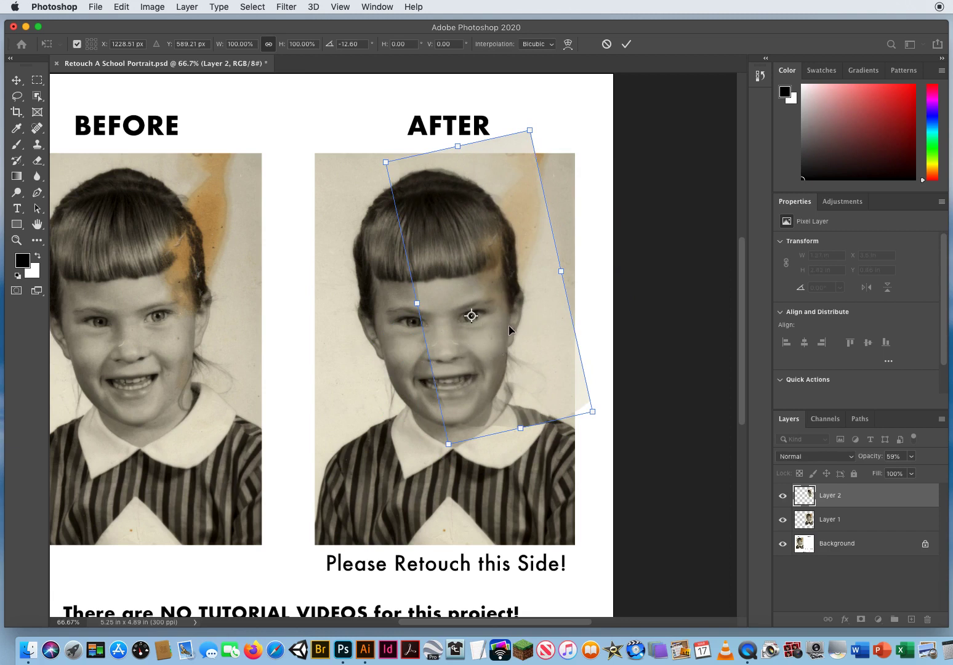
left_click_drag(508, 325, 508, 323)
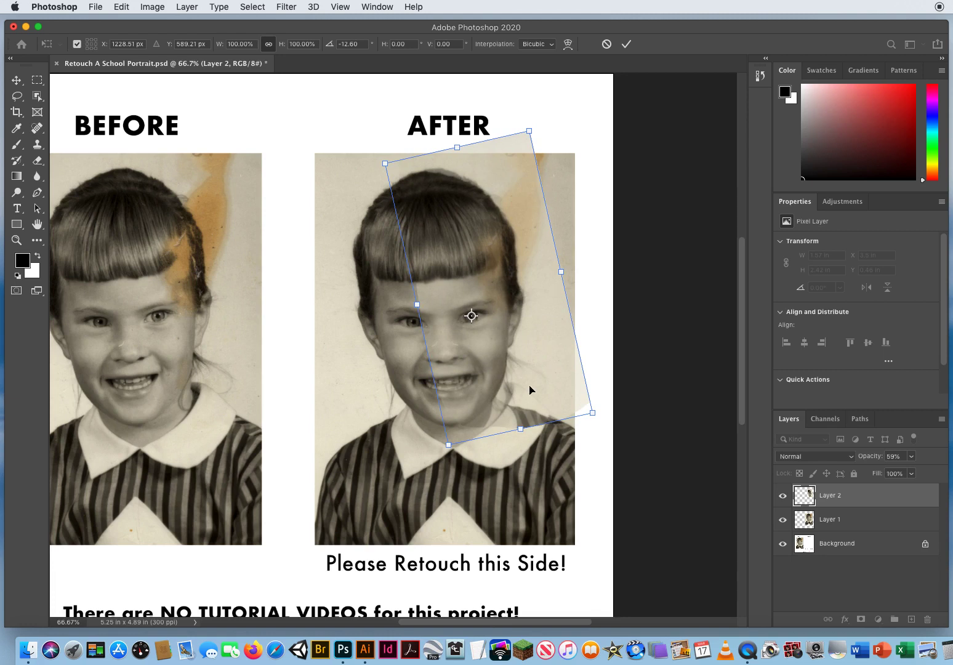
key("Return")
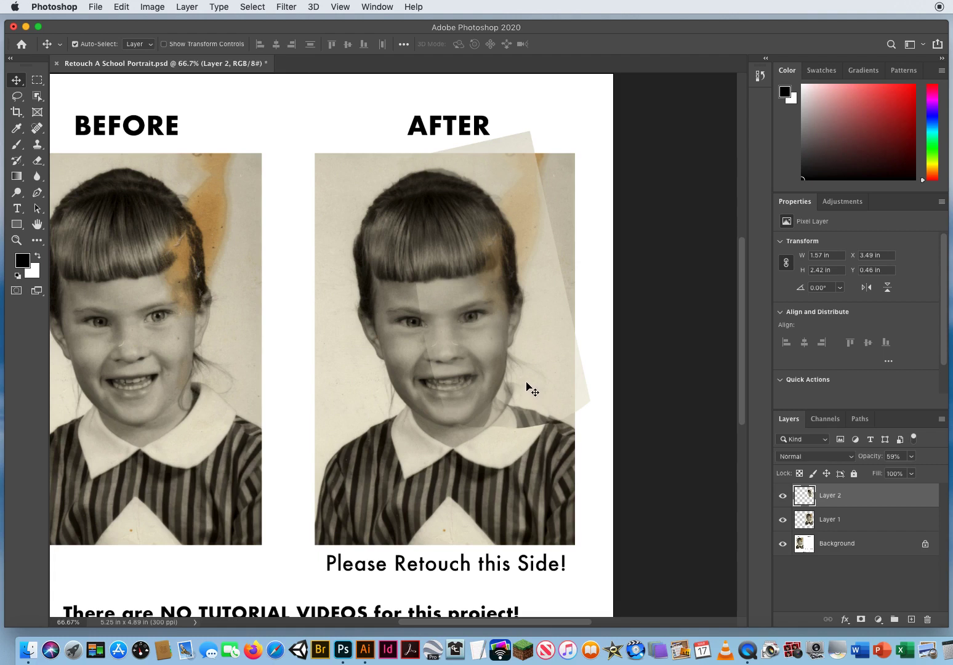
Zoom in on the AFTER face and nudge Layer 2 slightly so its eye lines up with the eye beneath.
left_click(16, 240)
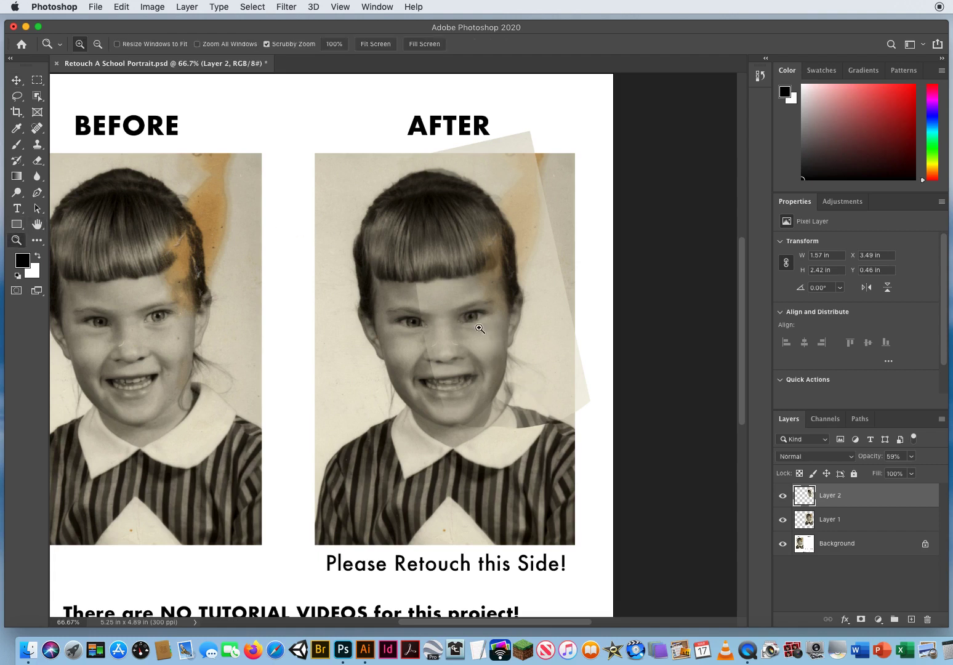
left_click_drag(479, 329, 521, 332)
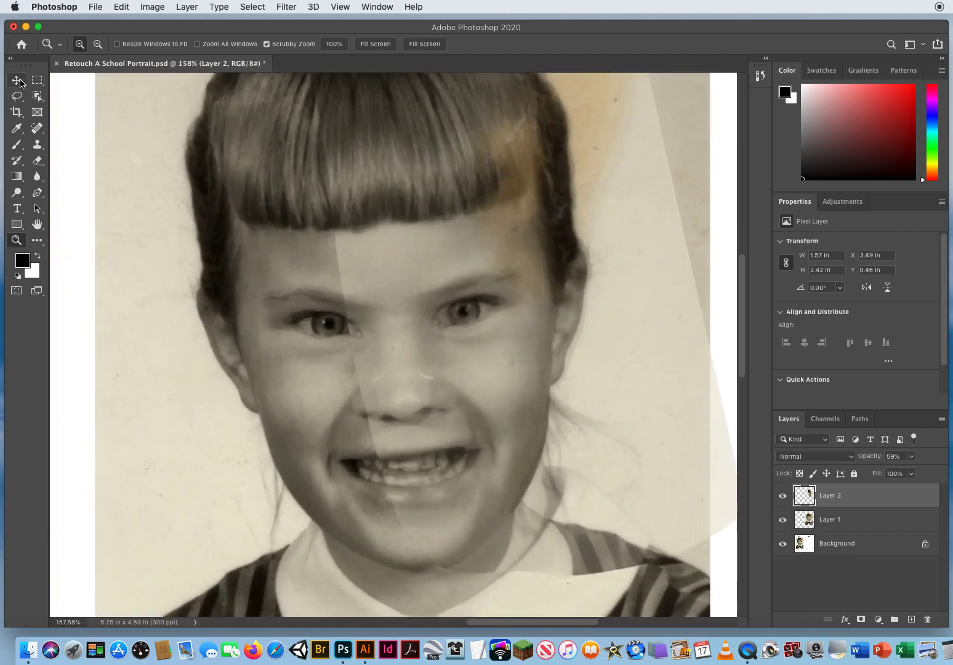
left_click(17, 80)
left_click_drag(470, 374, 470, 367)
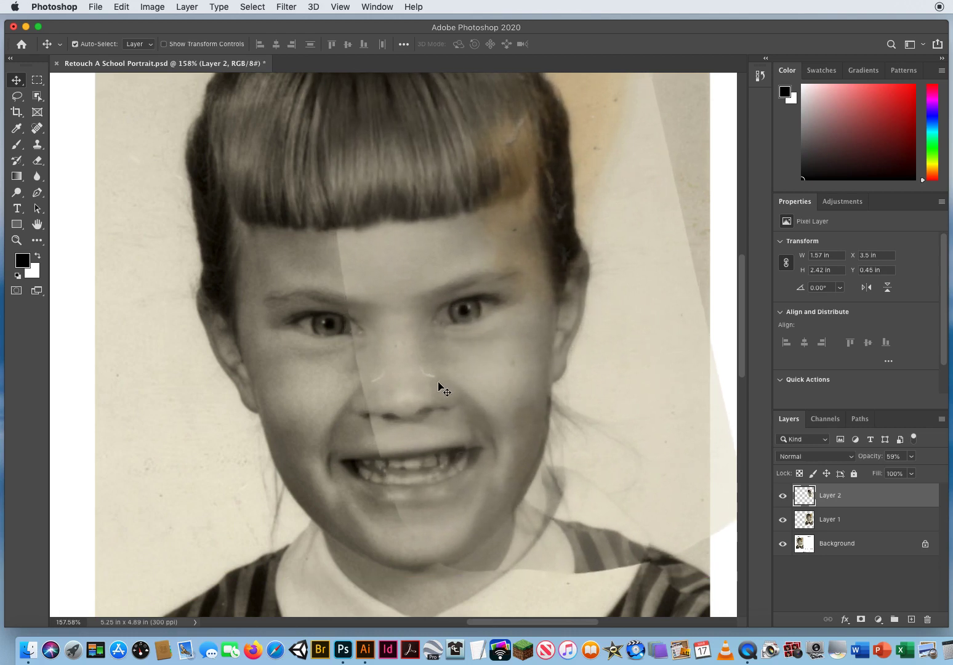
left_click(16, 240)
left_click_drag(441, 369, 387, 474)
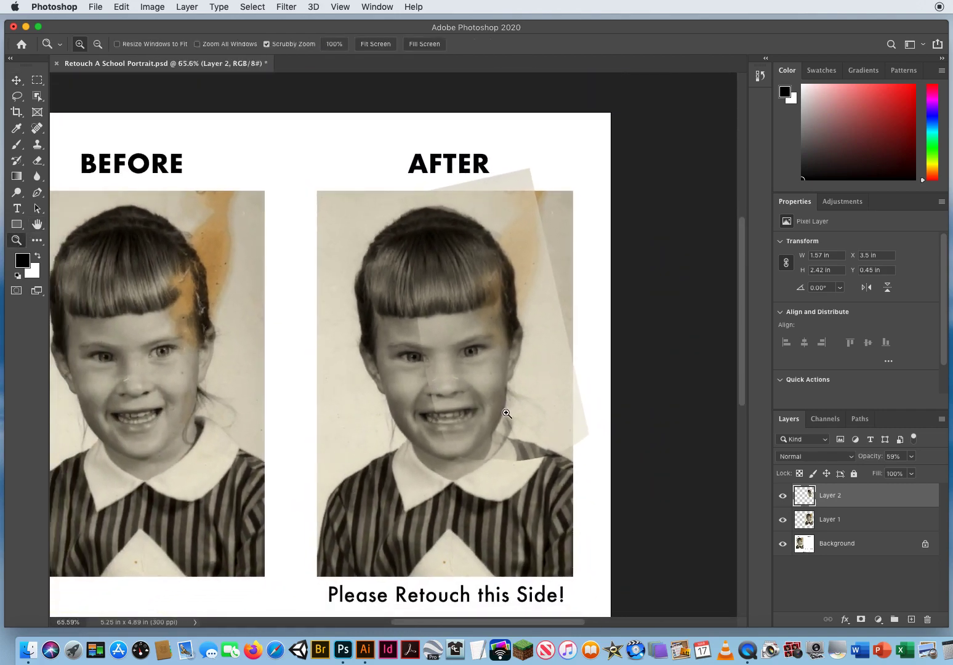
Set Layer 2's opacity to 100% and add a layer mask to it.
left_click(903, 456)
left_click(912, 456)
left_click_drag(915, 473, 941, 483)
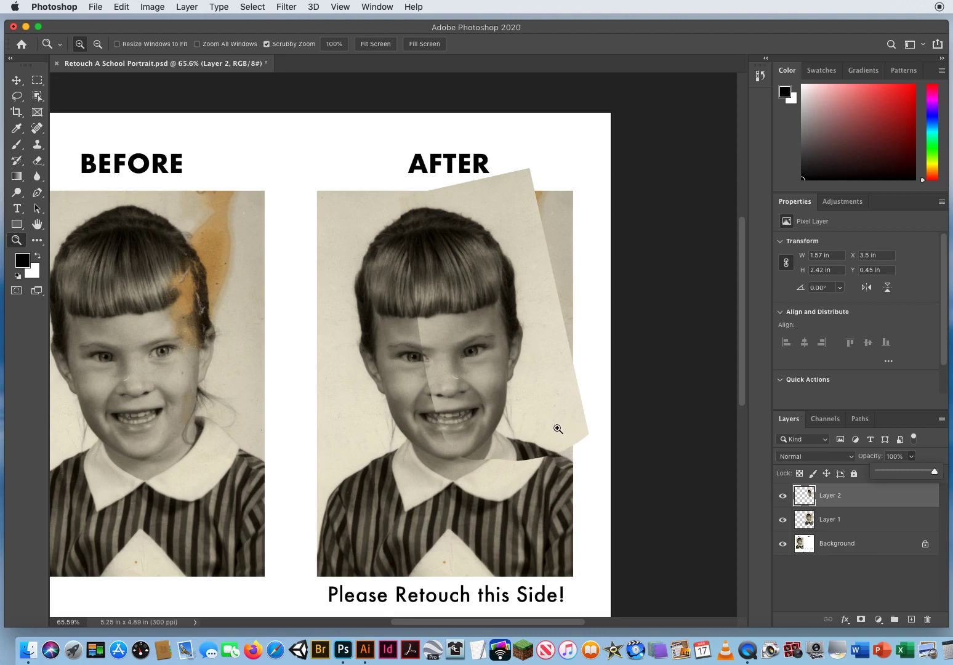
left_click(842, 495)
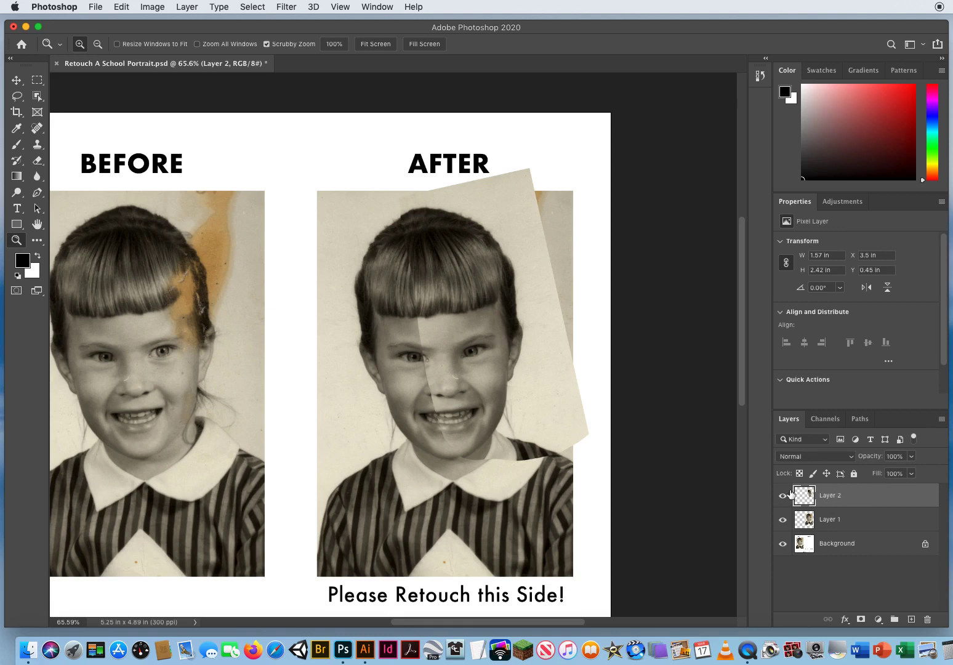
left_click(860, 619)
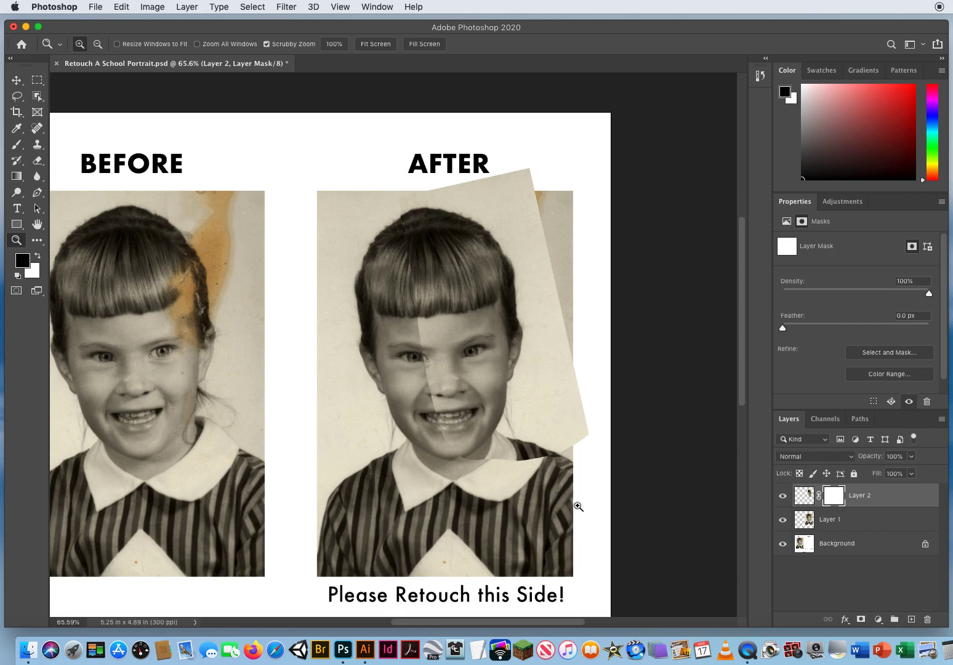
key("x")
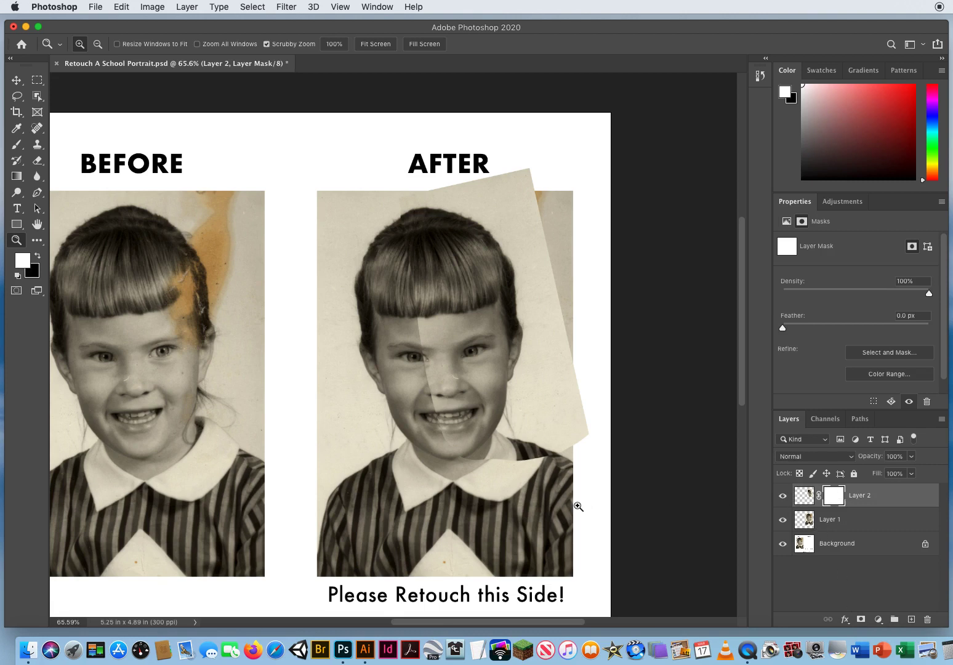
key("x")
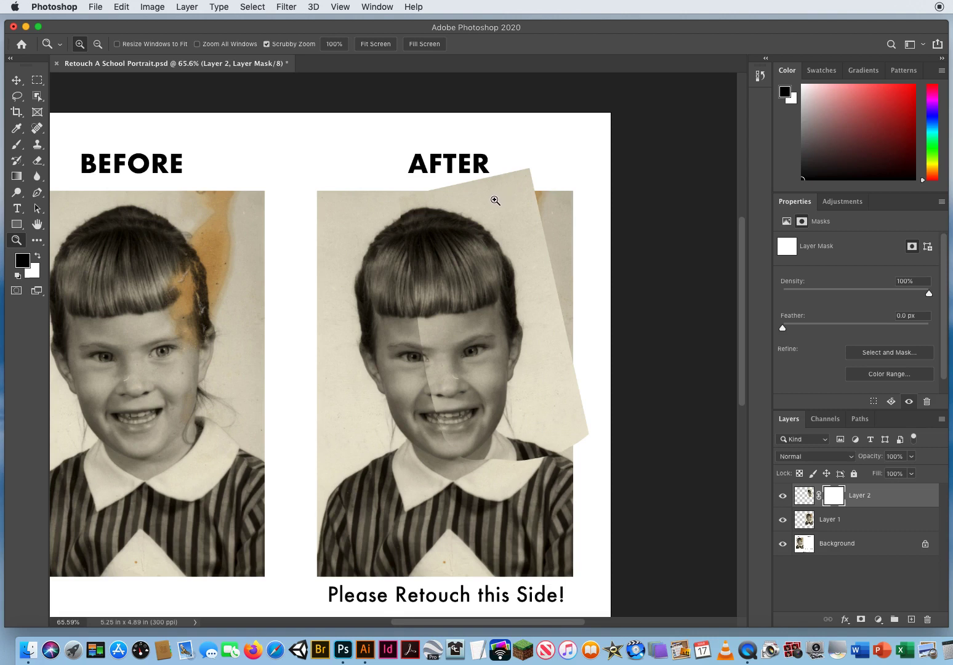
Load the outline of Layer 1 as a selection and invert it to cover everything outside the AFTER portrait.
left_click(833, 522)
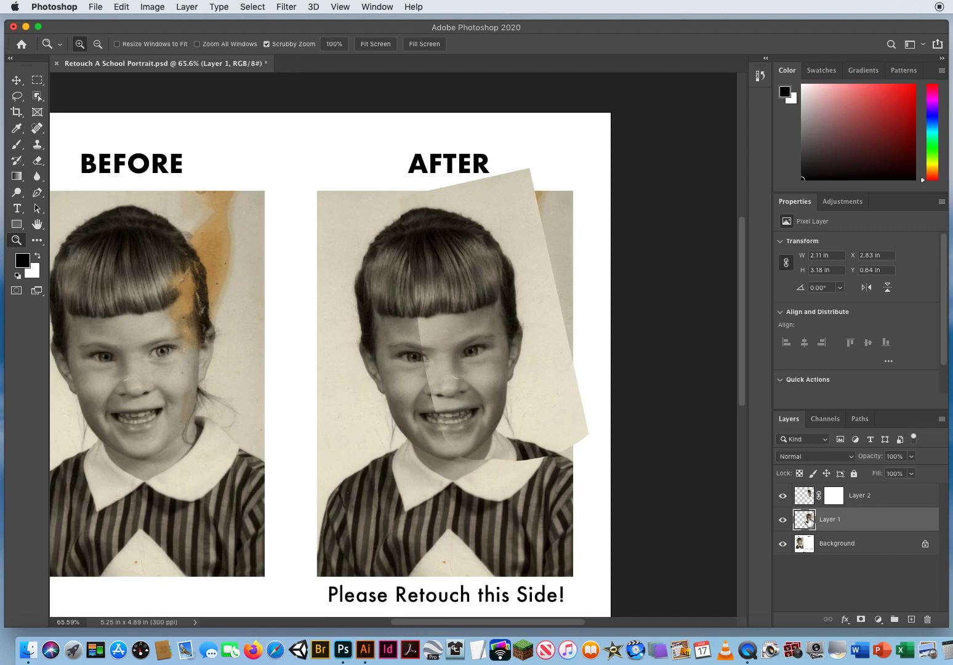
mouse_move(806, 526)
left_mouse_down()
mouse_move(812, 542)
mouse_move(803, 519)
left_mouse_up()
left_click(803, 519, "super")
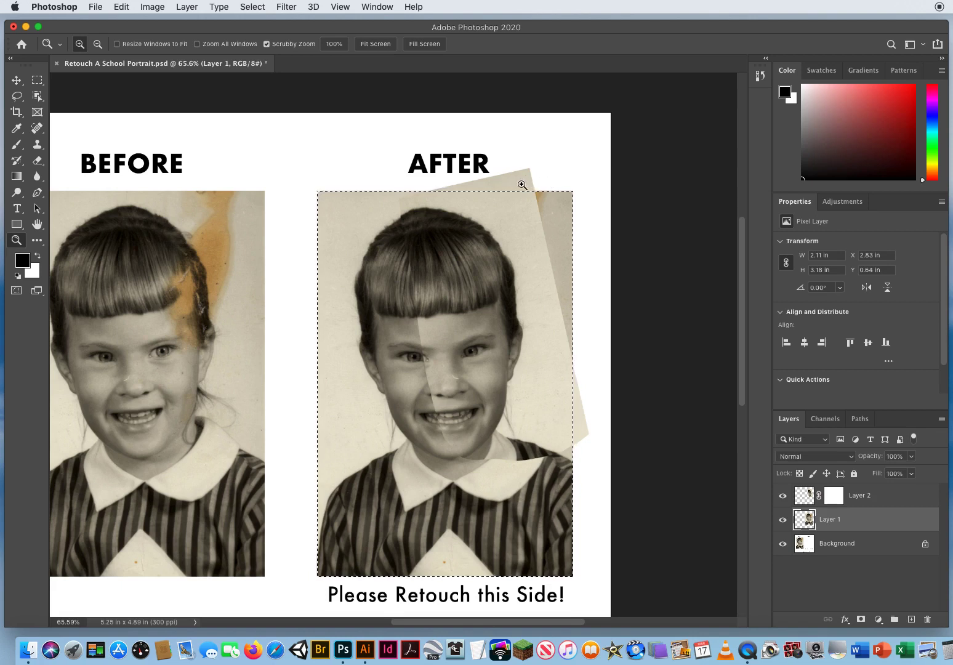
left_click(252, 7)
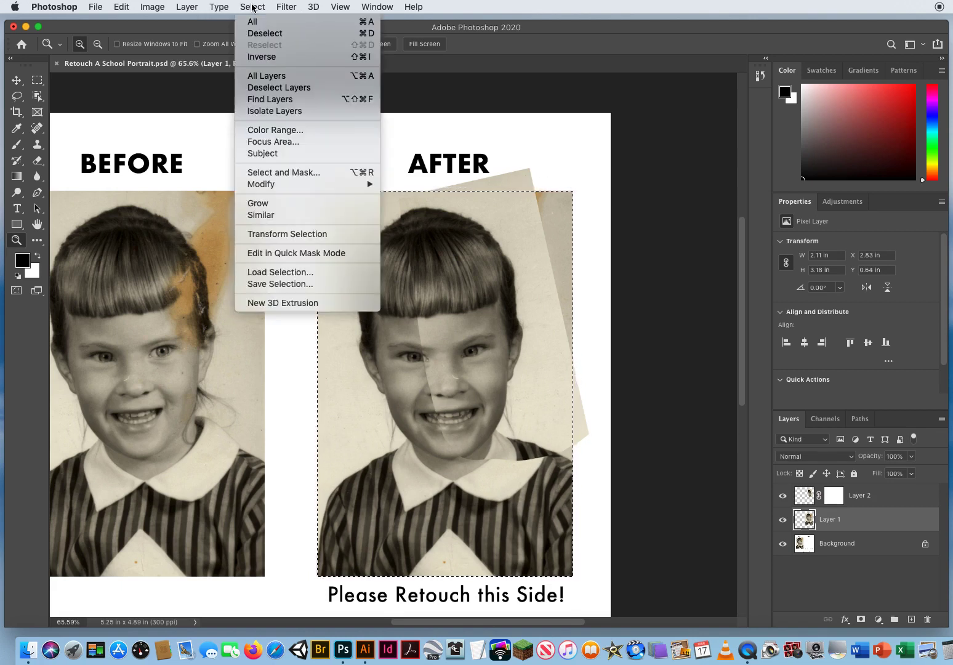
left_click(257, 57)
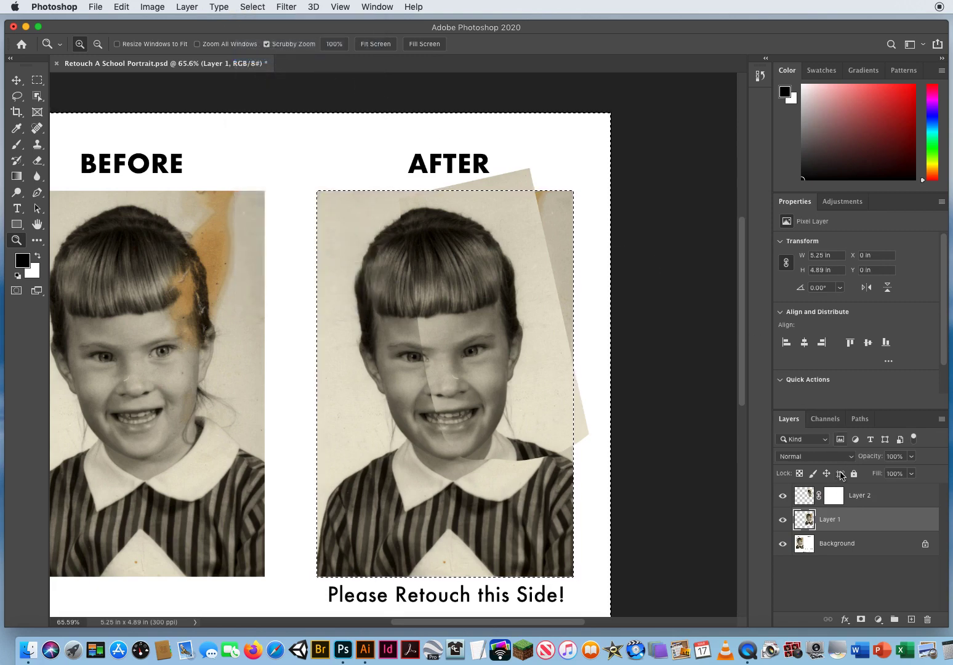
On Layer 2's mask, paint black with a soft 122 px brush over the parts sticking out beyond the AFTER portrait.
left_click(835, 500)
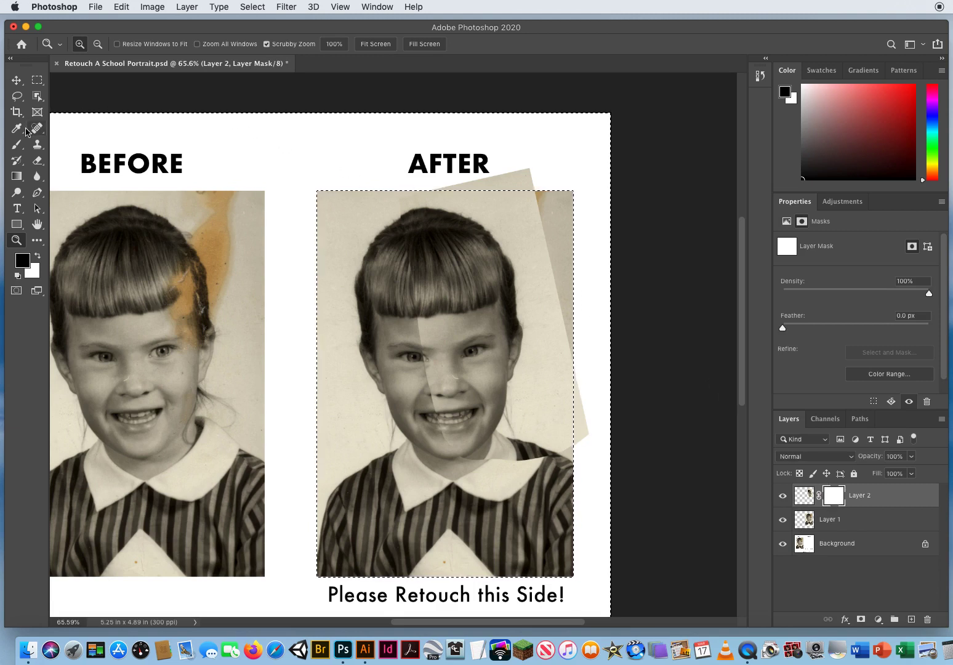
left_click(17, 144)
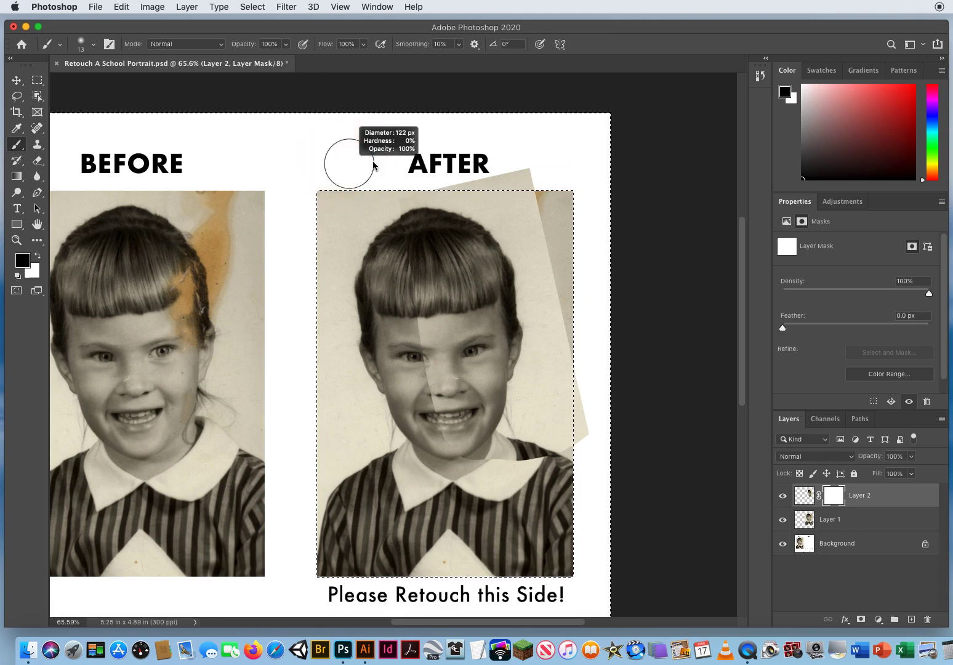
left_click_drag(395, 170, 517, 182)
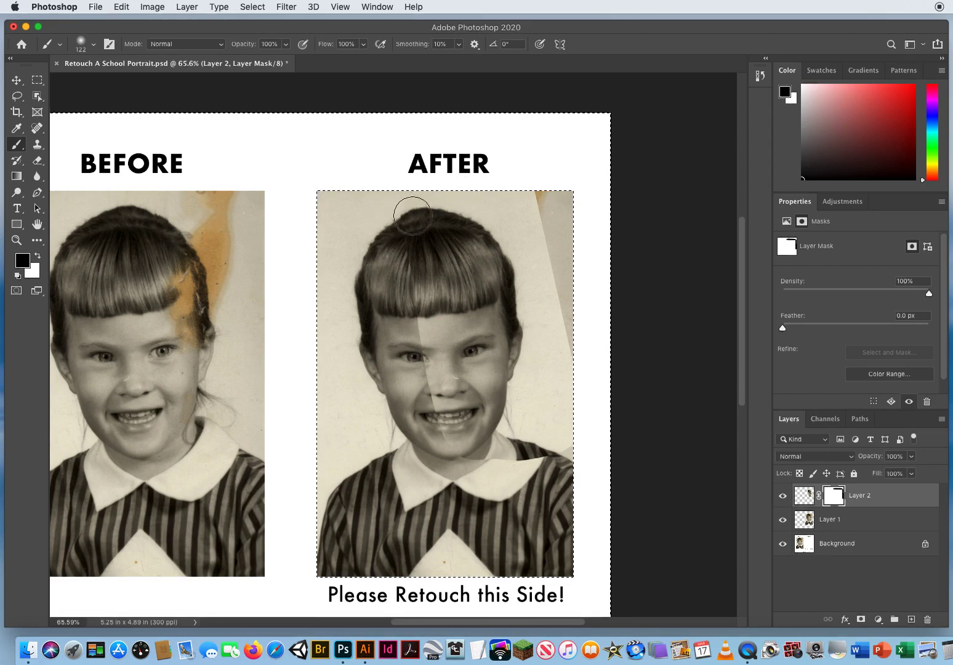
Within the inverted selection, mask Layer 2's inner edge with a 293 px black brush and restore its stain cover with a 160 px white brush.
left_click(255, 7)
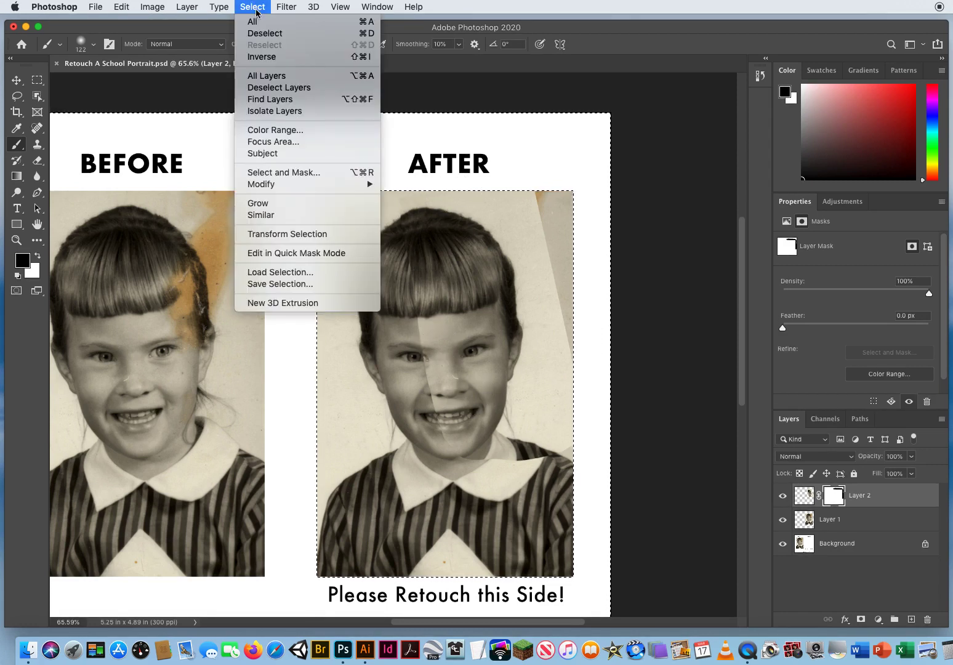
left_click(259, 56)
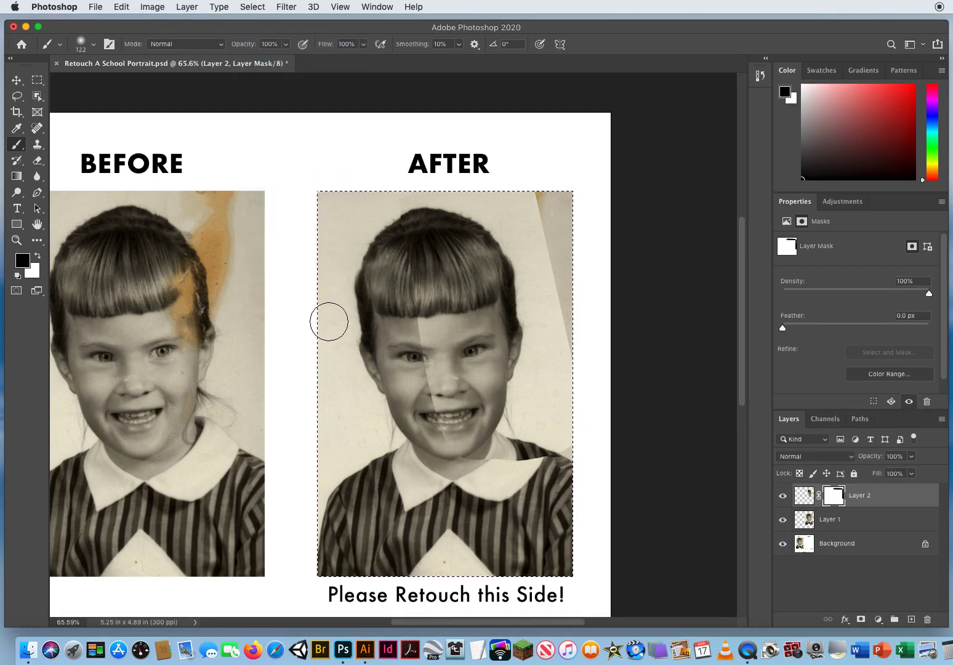
left_click_drag(355, 258, 391, 262)
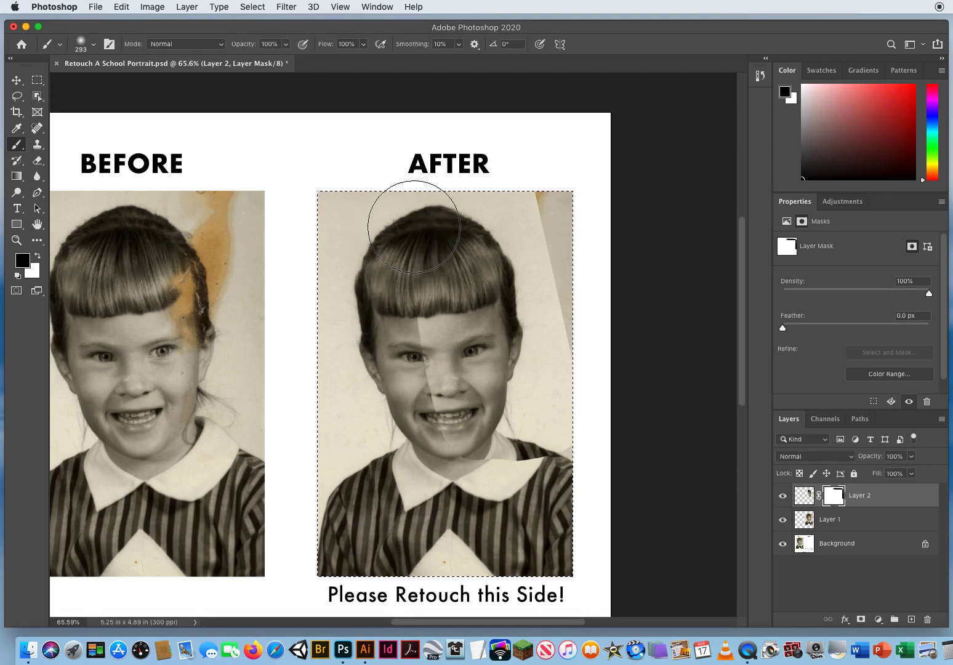
mouse_move(413, 227)
left_mouse_down()
mouse_move(411, 340)
mouse_move(413, 350)
mouse_move(421, 331)
mouse_move(440, 429)
mouse_move(451, 455)
mouse_move(487, 480)
mouse_move(507, 477)
mouse_move(499, 428)
mouse_move(504, 460)
mouse_move(496, 466)
mouse_move(487, 457)
mouse_move(440, 485)
mouse_move(454, 490)
mouse_move(459, 443)
left_mouse_up()
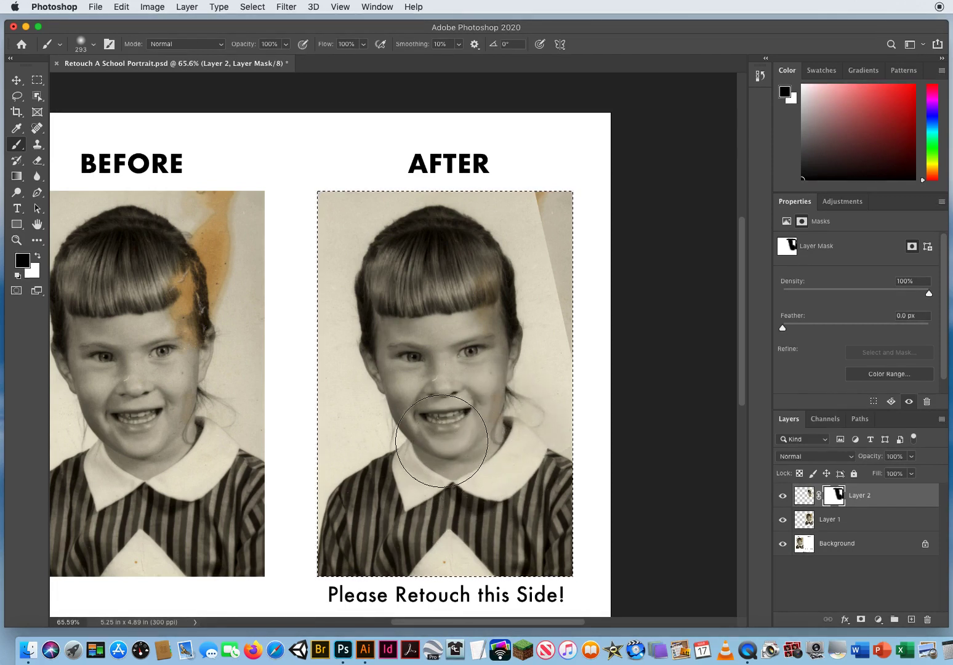
key("x")
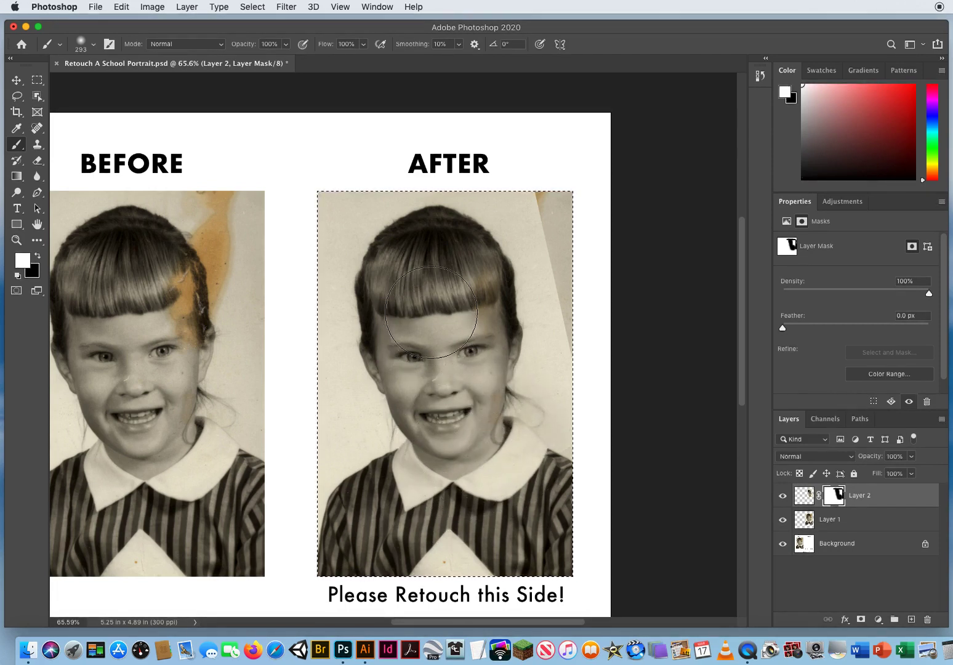
left_click_drag(435, 315, 416, 318)
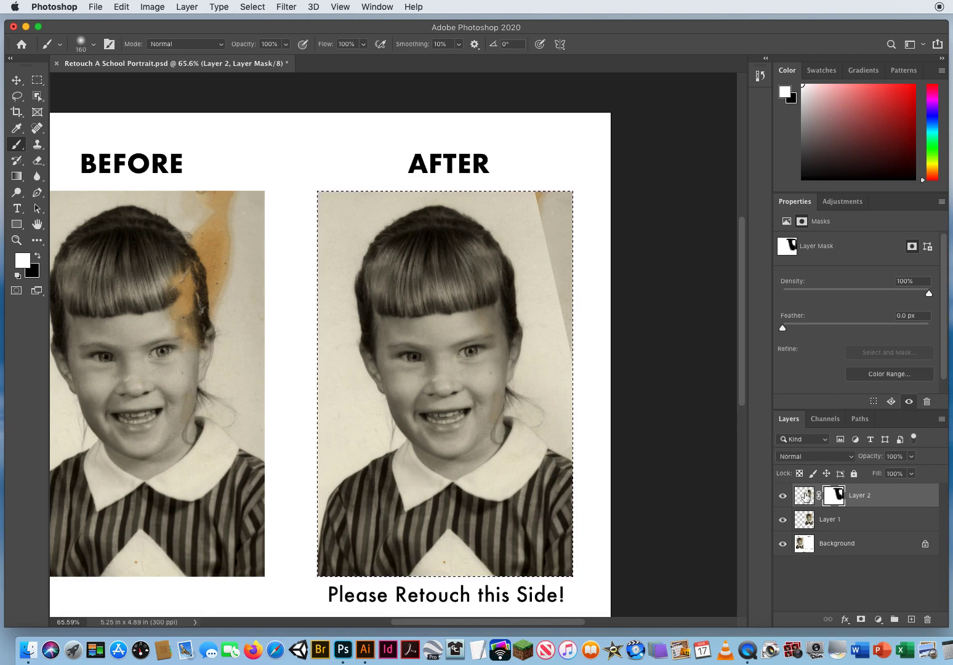
Clone clean background onto Layer 2 with a 44 px Clone Stamp to cover the portrait's upper-right corner, and deselect.
left_click(804, 496)
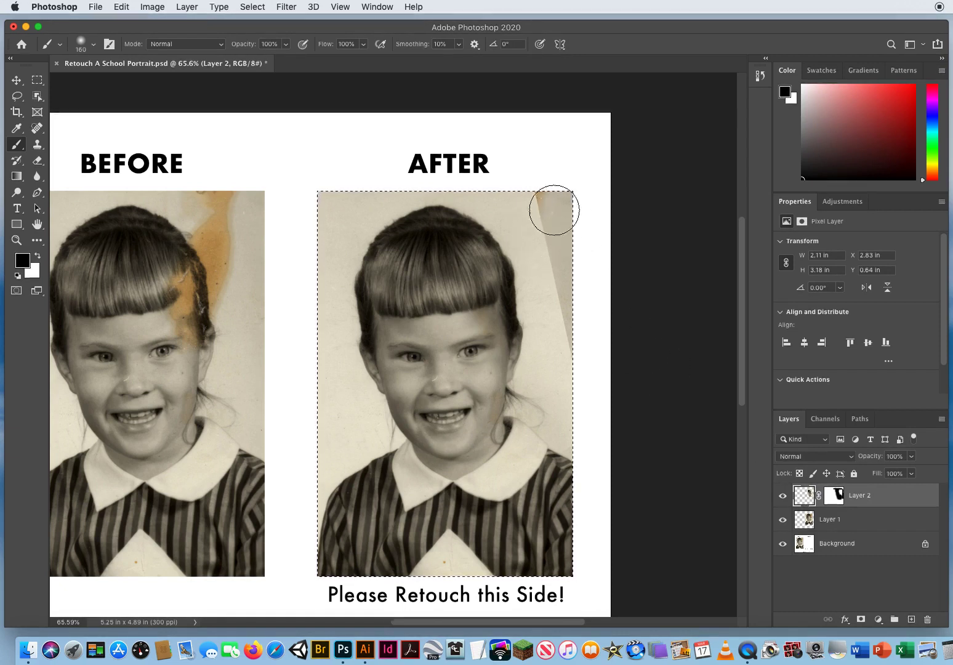
left_click(37, 145)
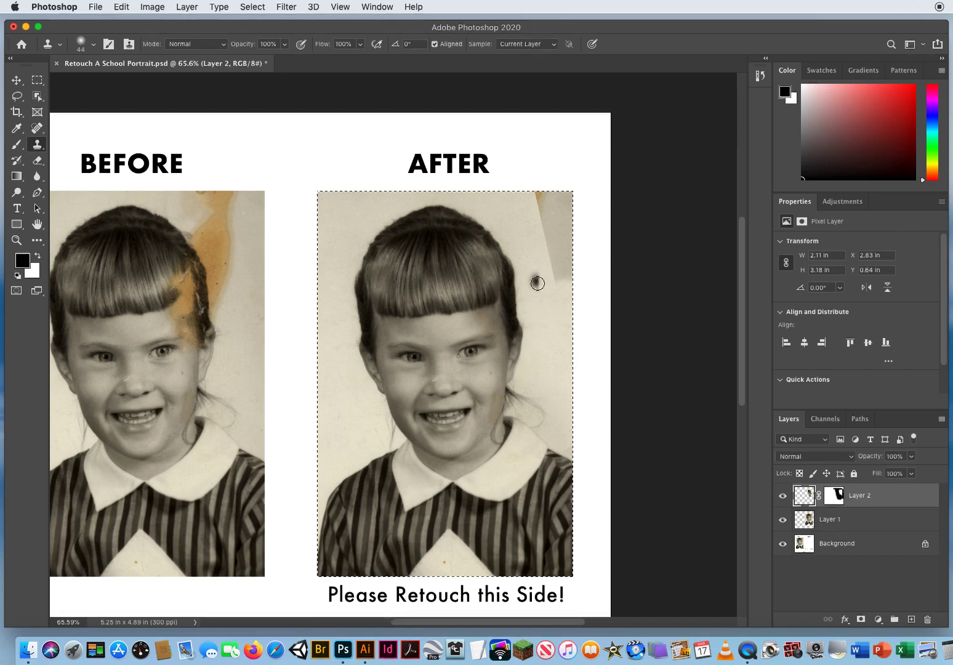
left_click(534, 276, "alt")
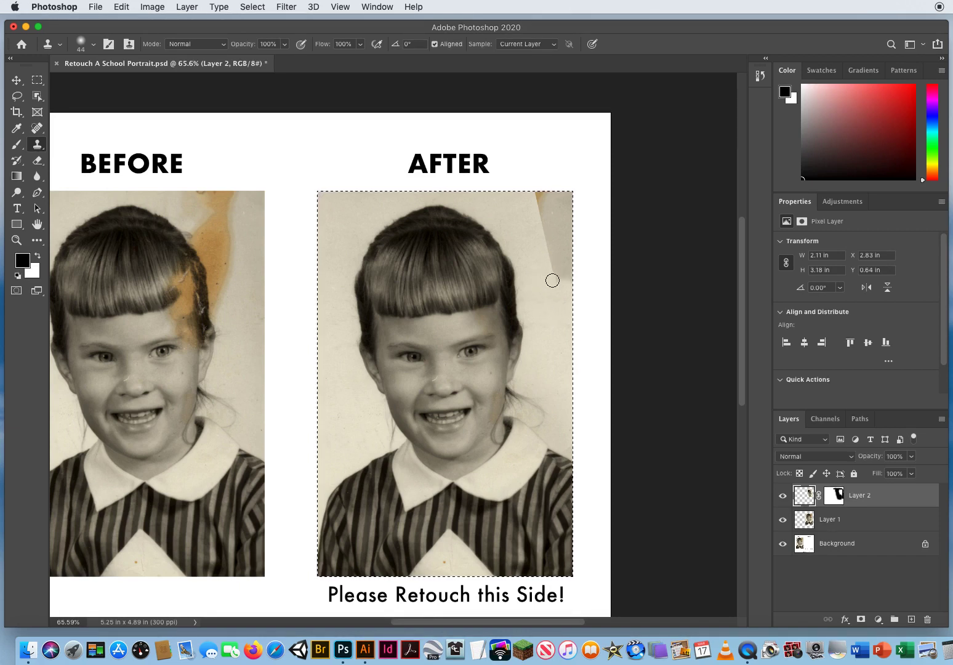
mouse_move(551, 278)
left_mouse_down()
mouse_move(560, 270)
mouse_move(550, 265)
mouse_move(565, 266)
left_mouse_up()
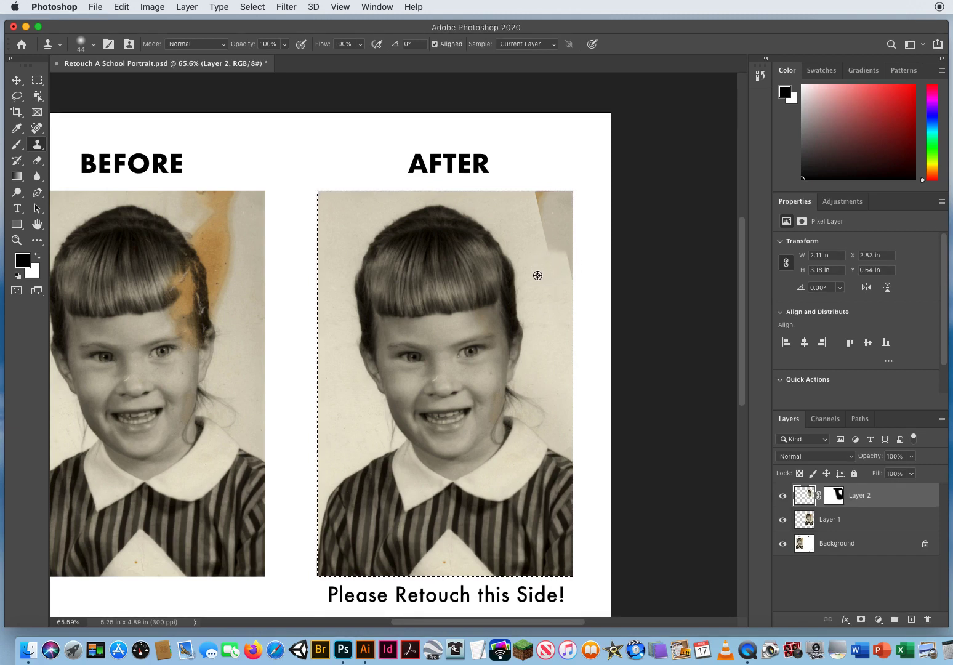
left_click(537, 275, "alt")
mouse_move(565, 274)
left_mouse_down()
mouse_move(572, 257)
mouse_move(548, 242)
mouse_move(571, 244)
left_mouse_up()
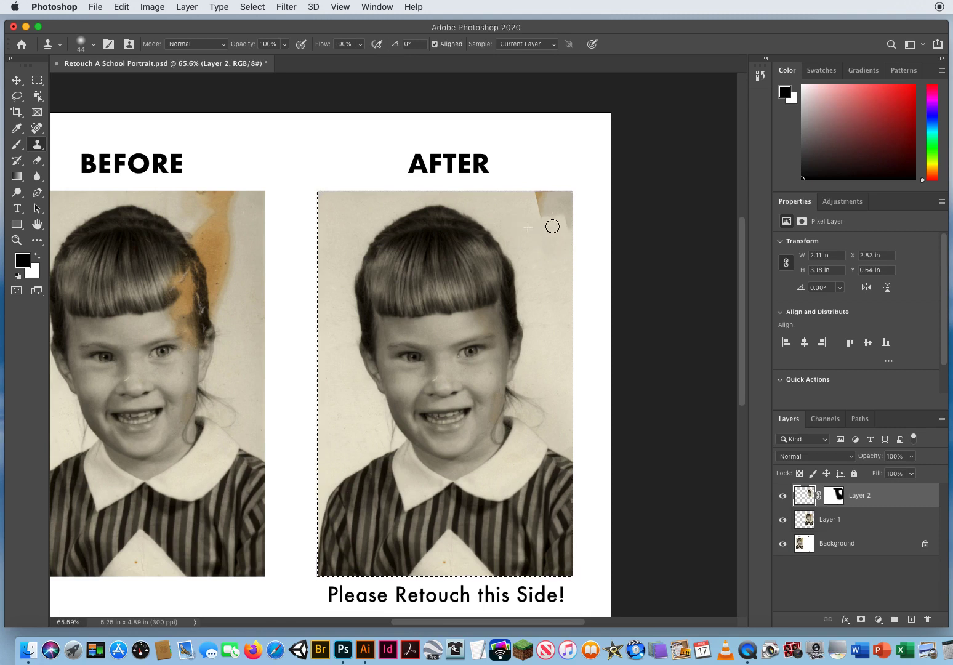
left_click_drag(552, 226, 540, 210)
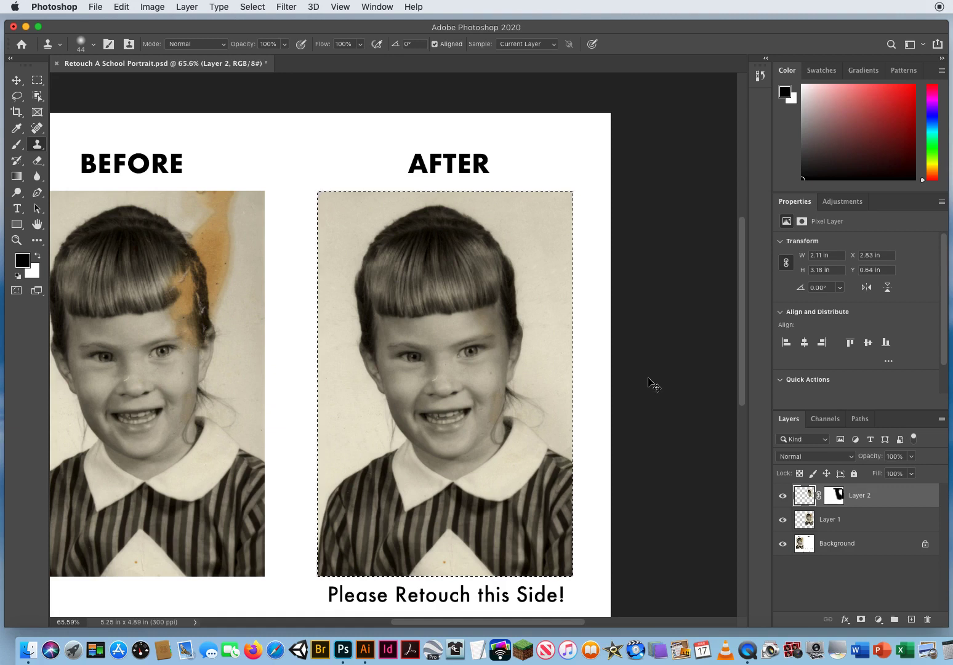
key("super+d")
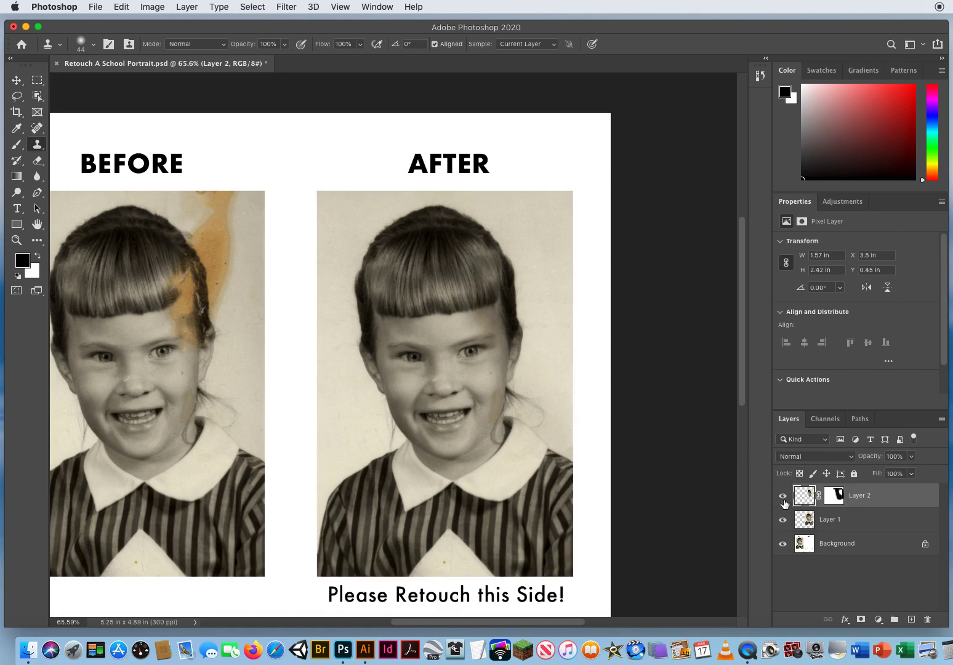
Temporarily hide the Background and Layer 1 to examine the masked Layer 2 on its own, and show them again.
left_click(782, 543)
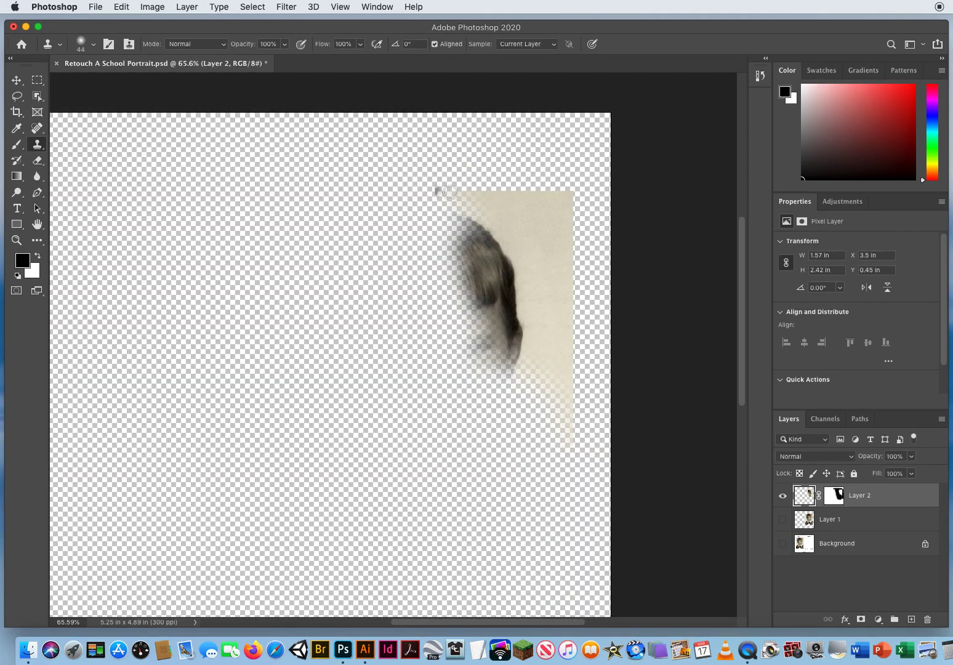
left_click(782, 519)
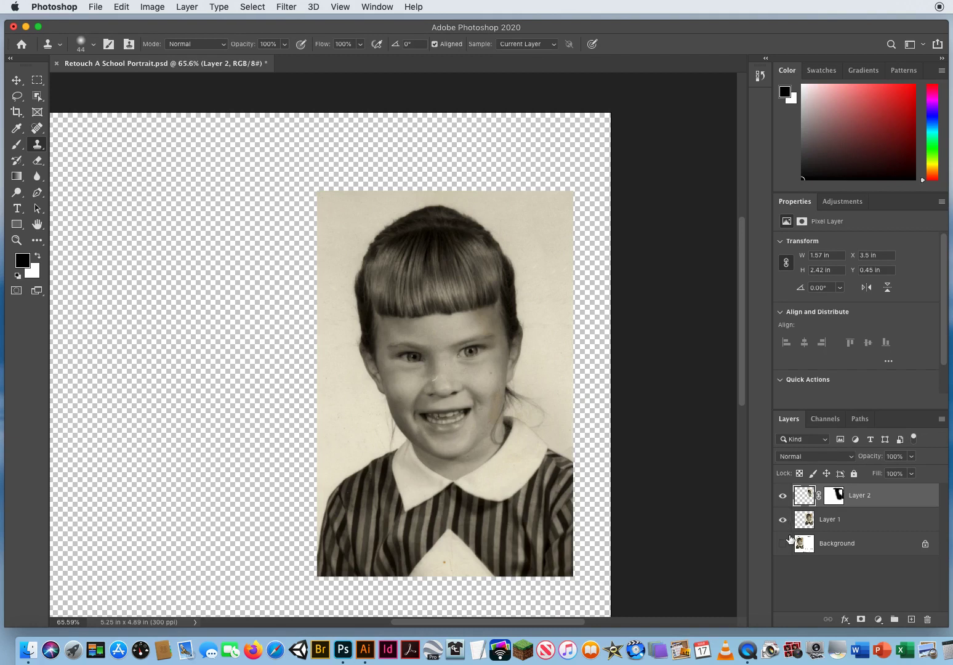
left_click(782, 544)
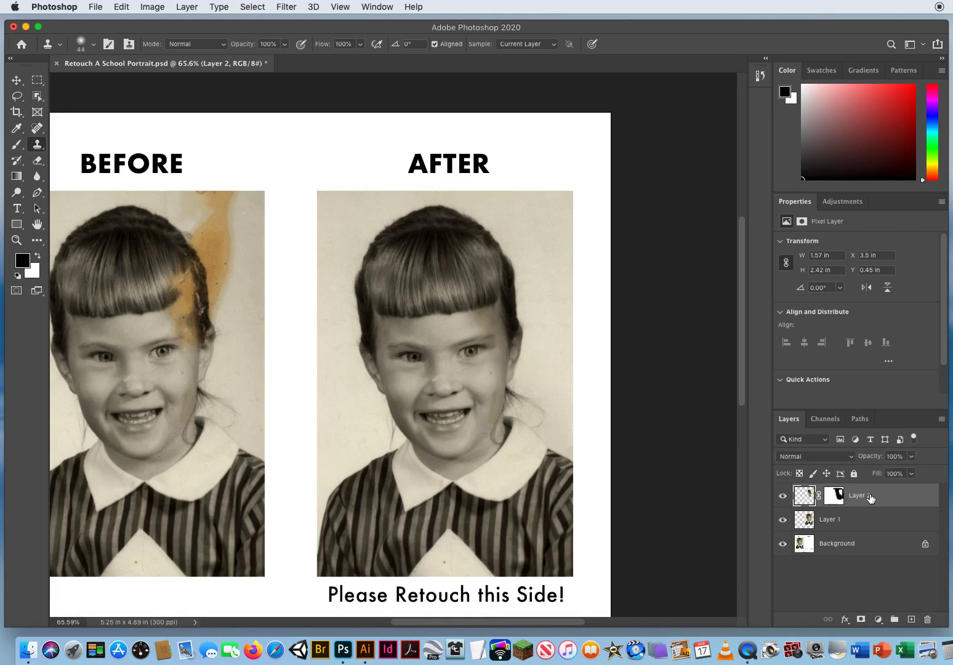
Merge the masked Layer 2 down into Layer 1.
left_click(829, 523)
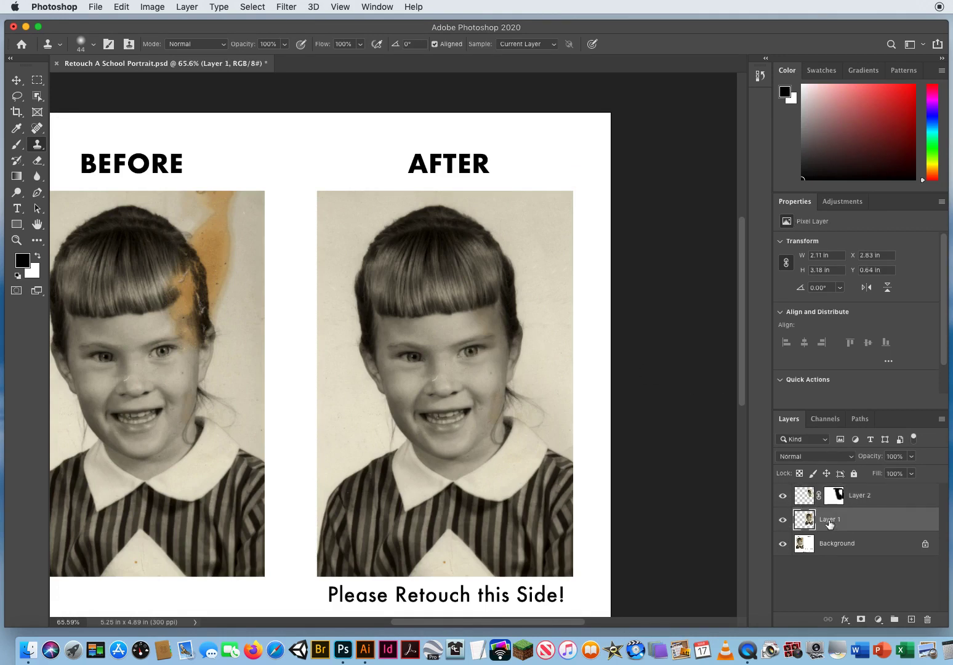
left_click(897, 501)
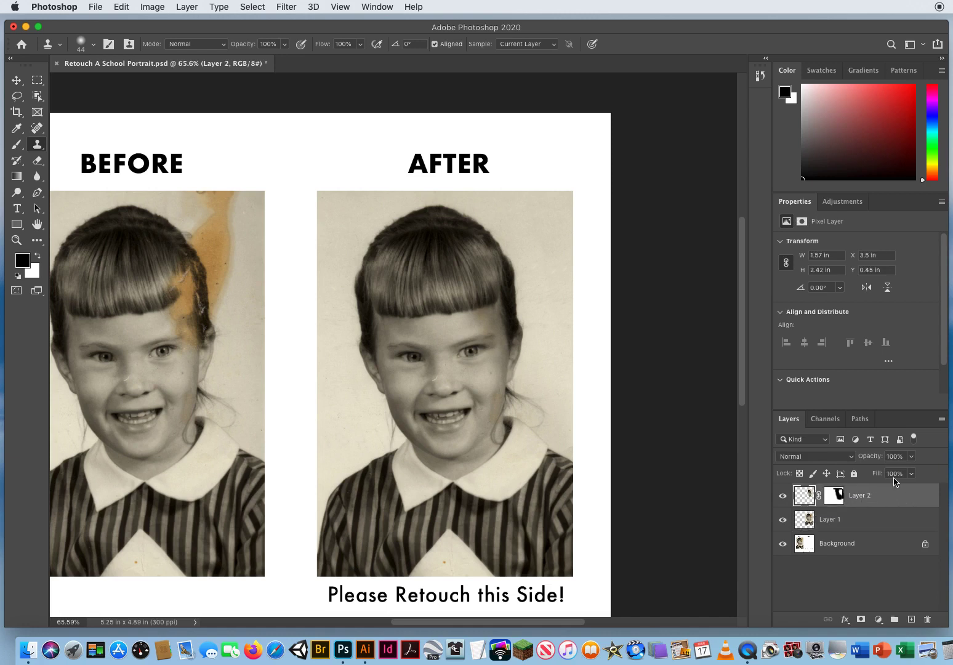
left_click(941, 419)
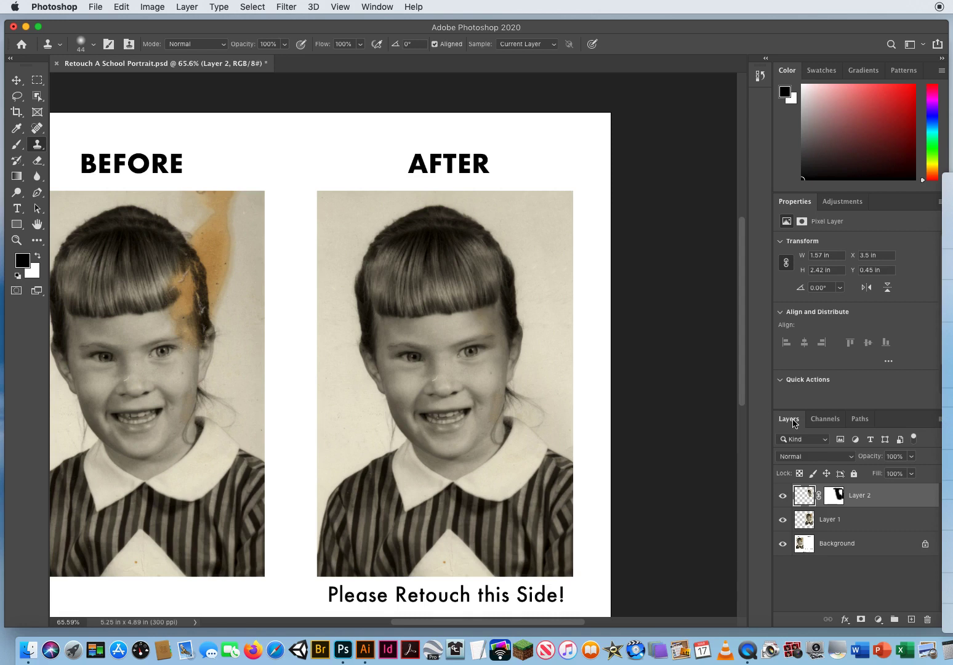
left_click_drag(794, 422, 596, 251)
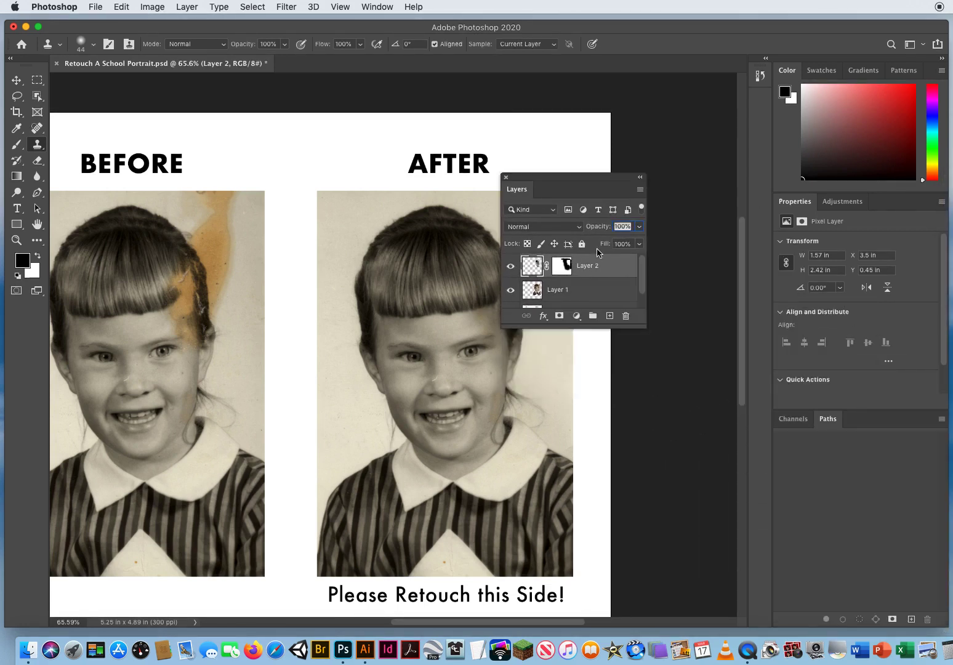
left_click_drag(640, 326, 714, 424)
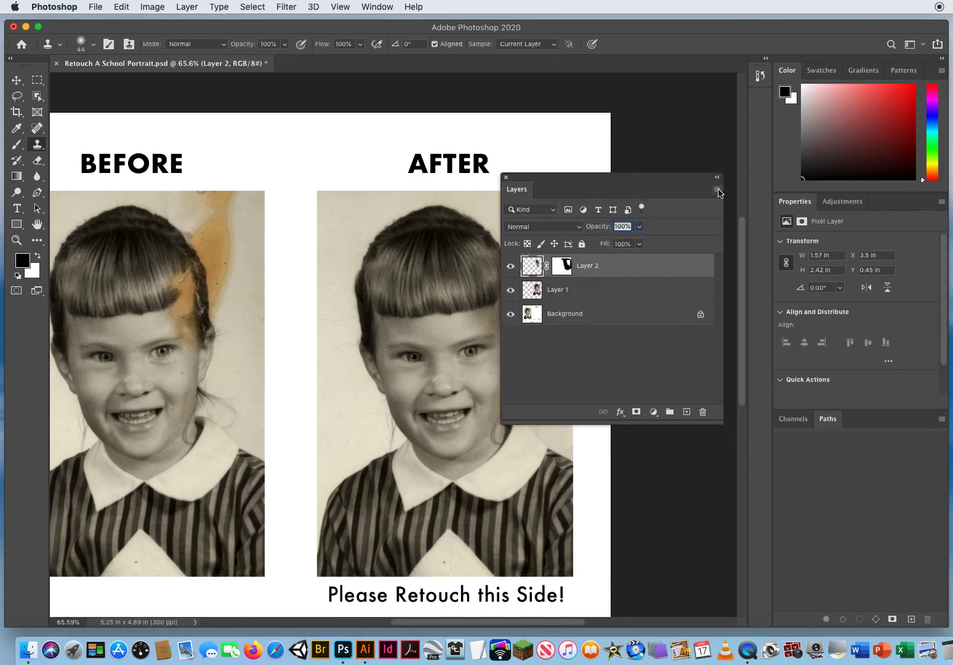
left_click(716, 189)
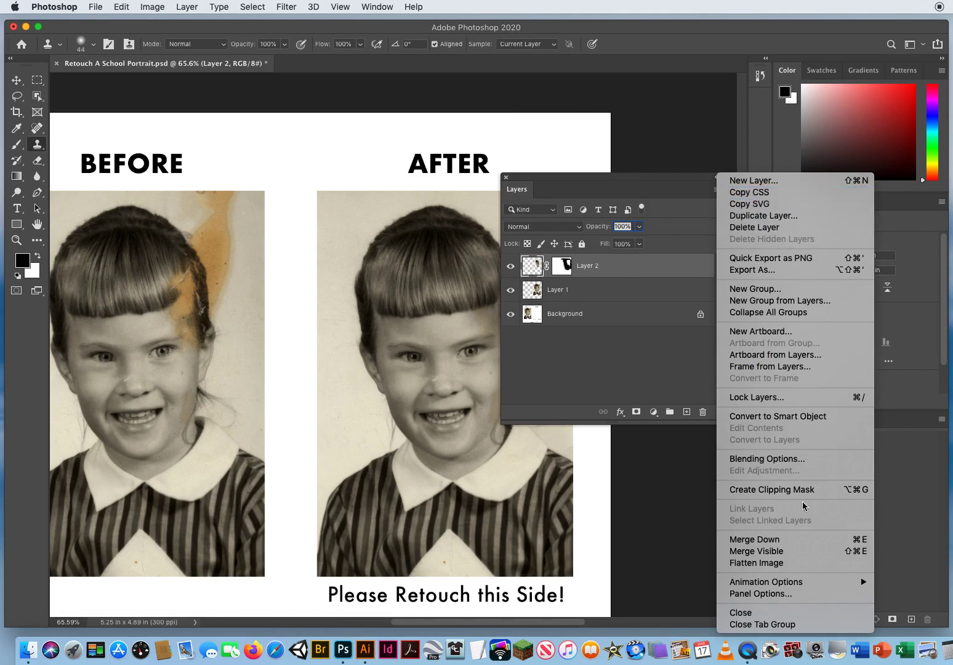
left_click(753, 539)
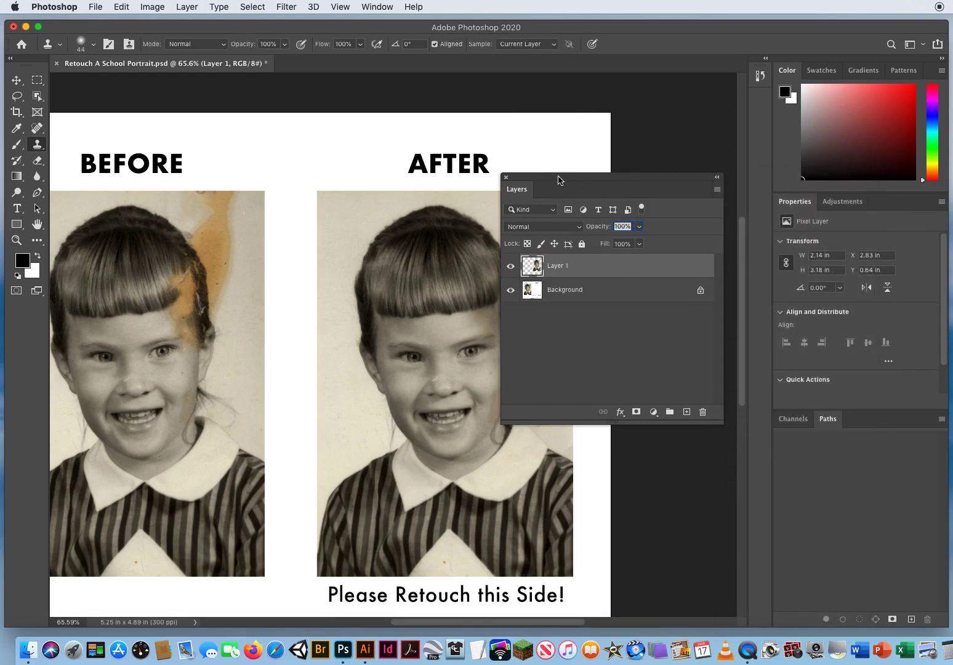
left_click_drag(558, 180, 699, 159)
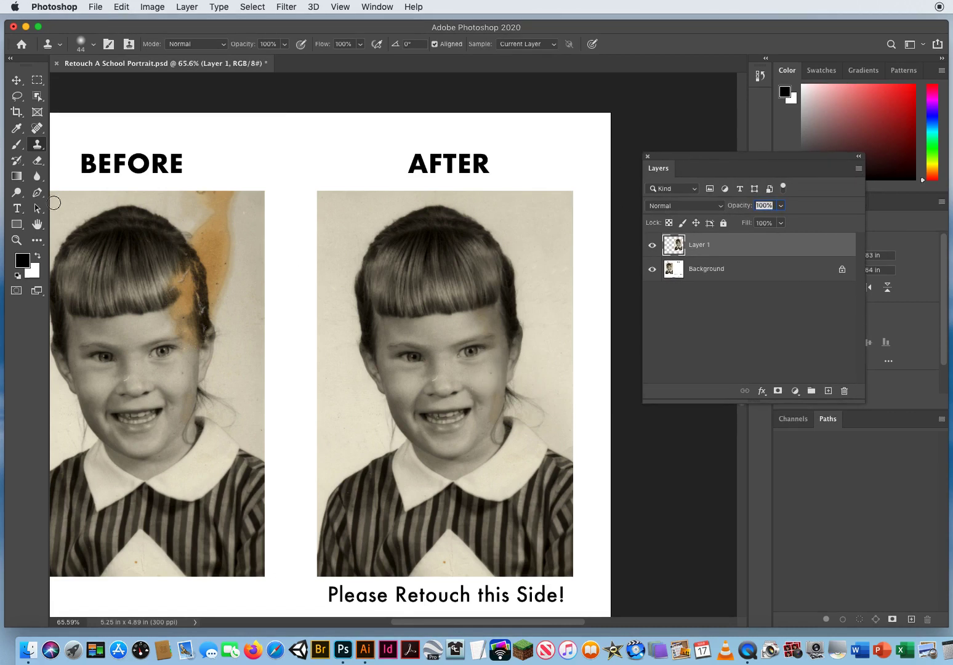
With the Clone Stamp in Color mode, clone clean forehead color over the brown stain between the bangs and the right-hand eyebrow.
left_click(17, 240)
left_click(478, 349)
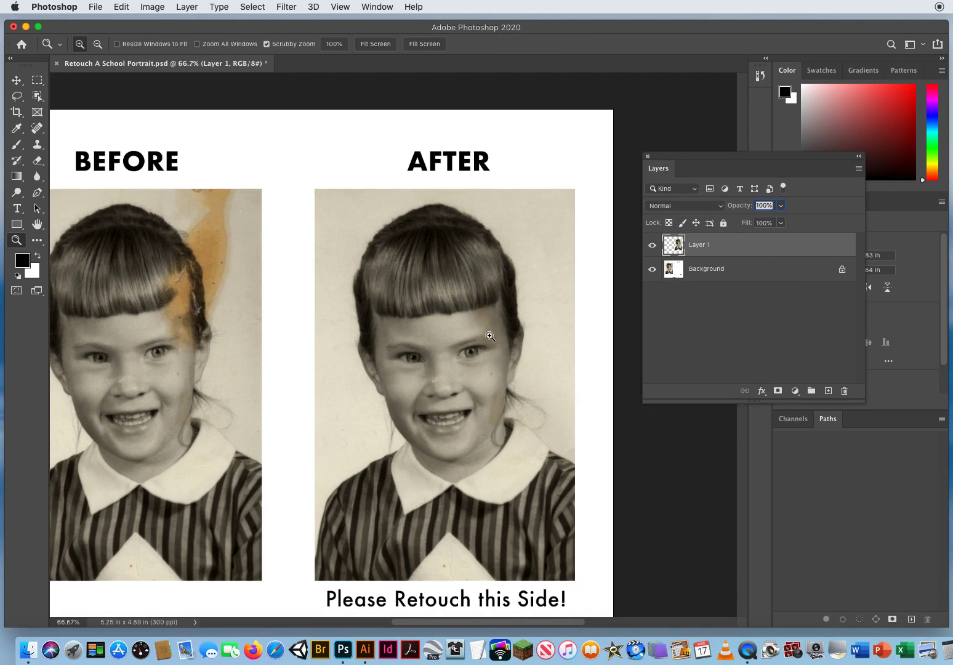
left_click(497, 327)
left_click(507, 330)
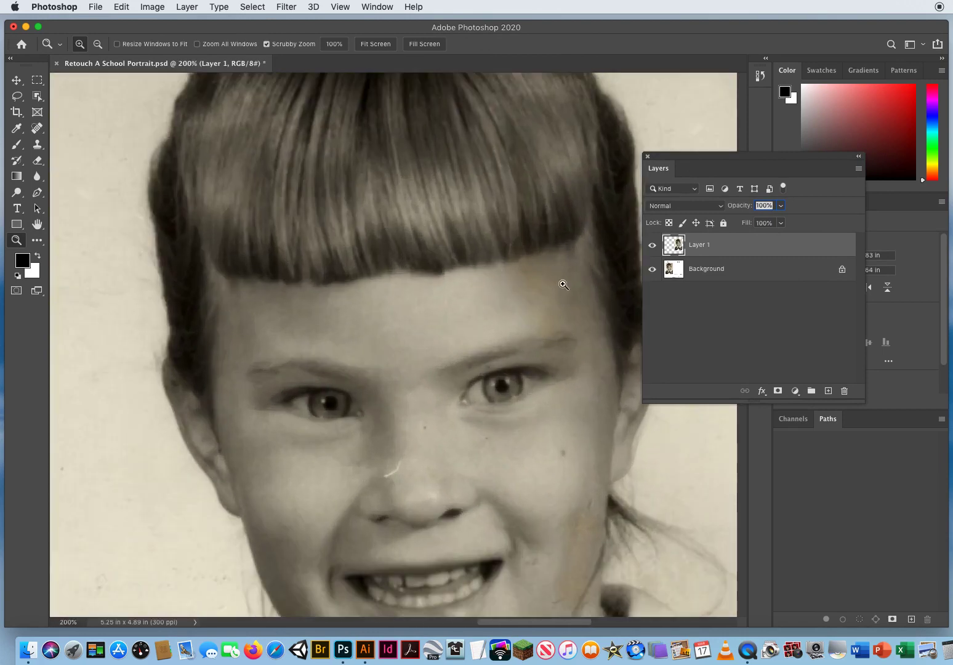
left_click_drag(518, 319, 346, 378)
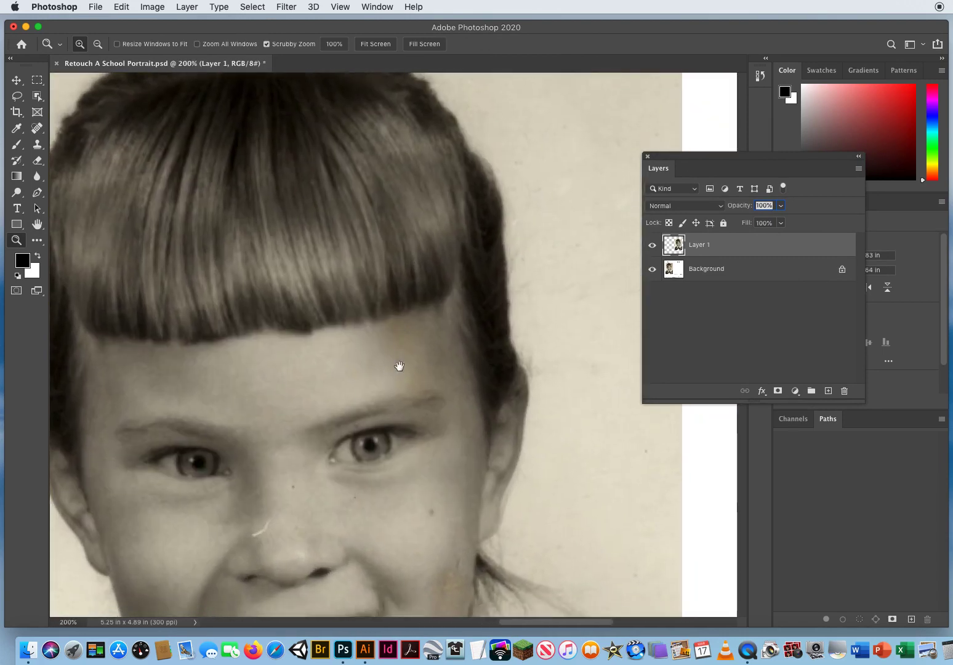
left_click_drag(421, 389, 413, 212)
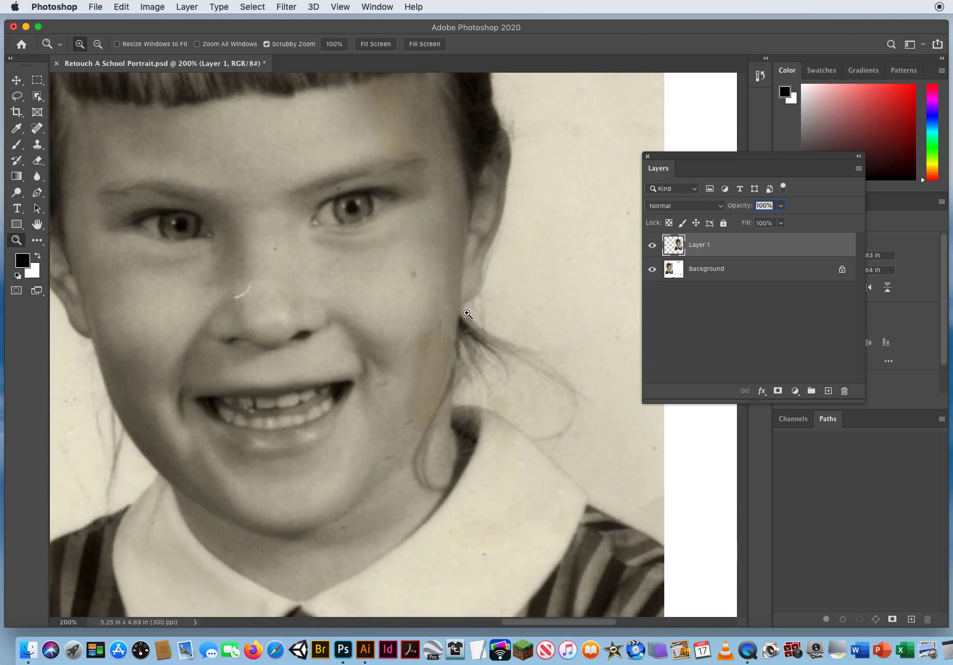
left_click_drag(391, 167, 485, 389)
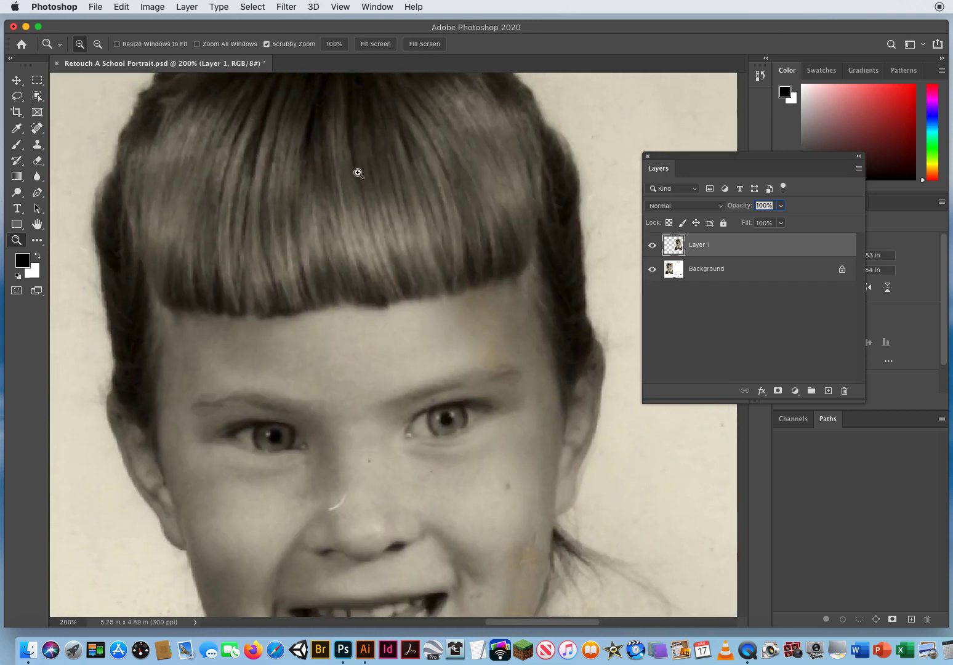
left_click(38, 144)
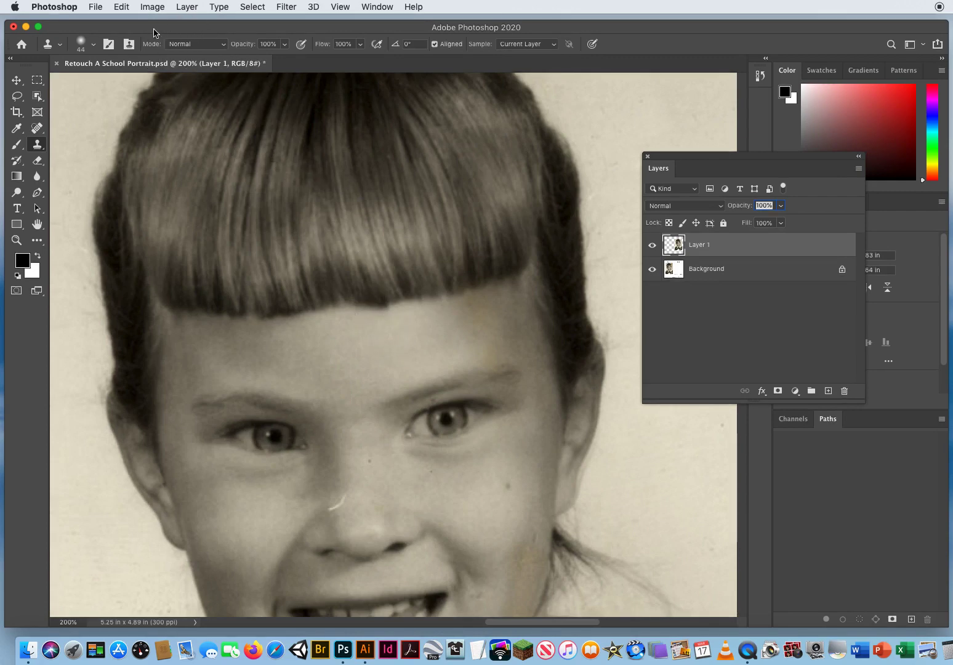
left_click(208, 43)
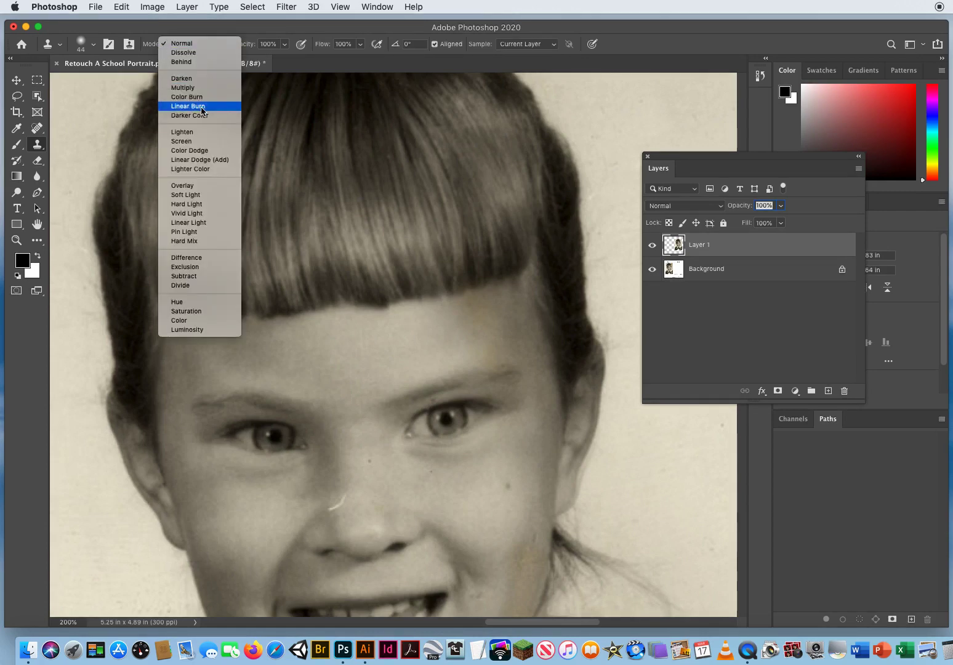
left_click(203, 320)
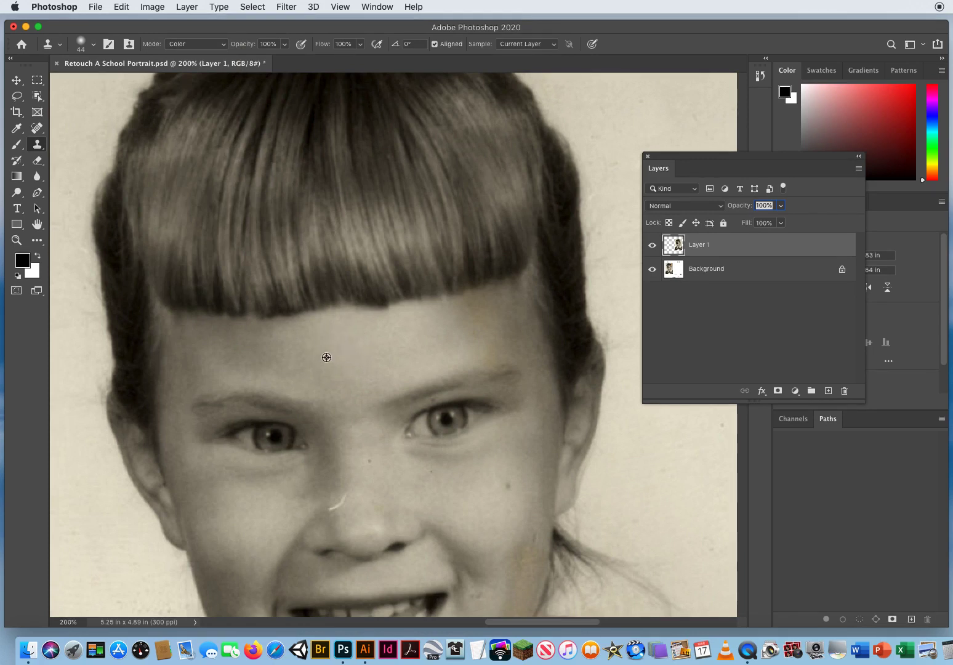
left_click(326, 356, "alt")
mouse_move(372, 337)
left_mouse_down()
mouse_move(451, 330)
mouse_move(470, 333)
mouse_move(471, 351)
mouse_move(502, 345)
mouse_move(487, 343)
mouse_move(485, 326)
mouse_move(518, 304)
mouse_move(460, 311)
mouse_move(518, 232)
mouse_move(501, 236)
mouse_move(477, 306)
mouse_move(510, 364)
left_mouse_up()
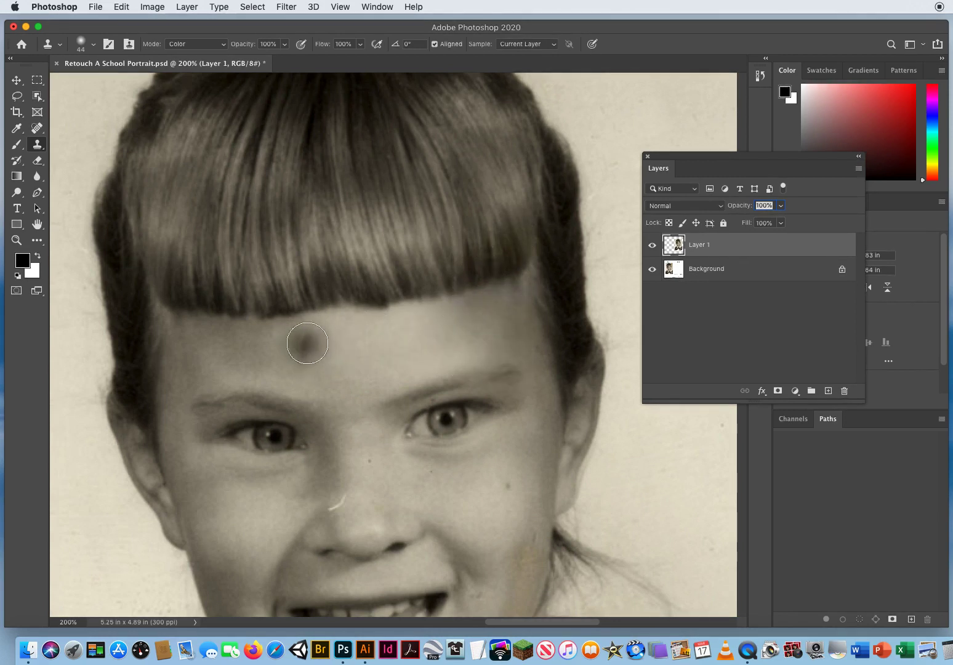
left_click(307, 343)
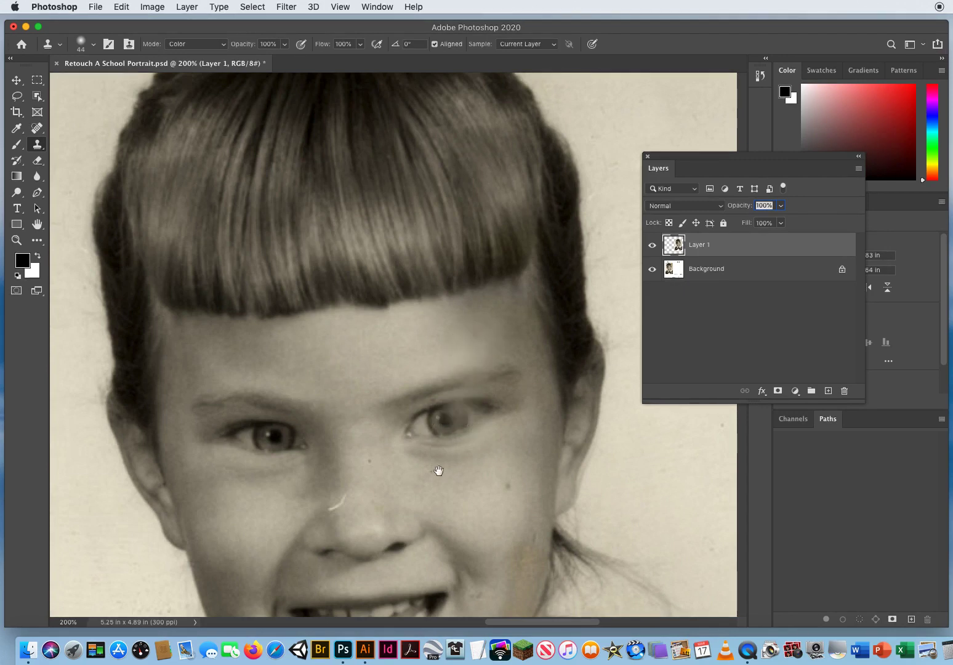
Clone clean cheek color over the brown stain along the right-hand jaw and touch up the forehead color below the bangs.
left_click_drag(438, 470, 384, 244)
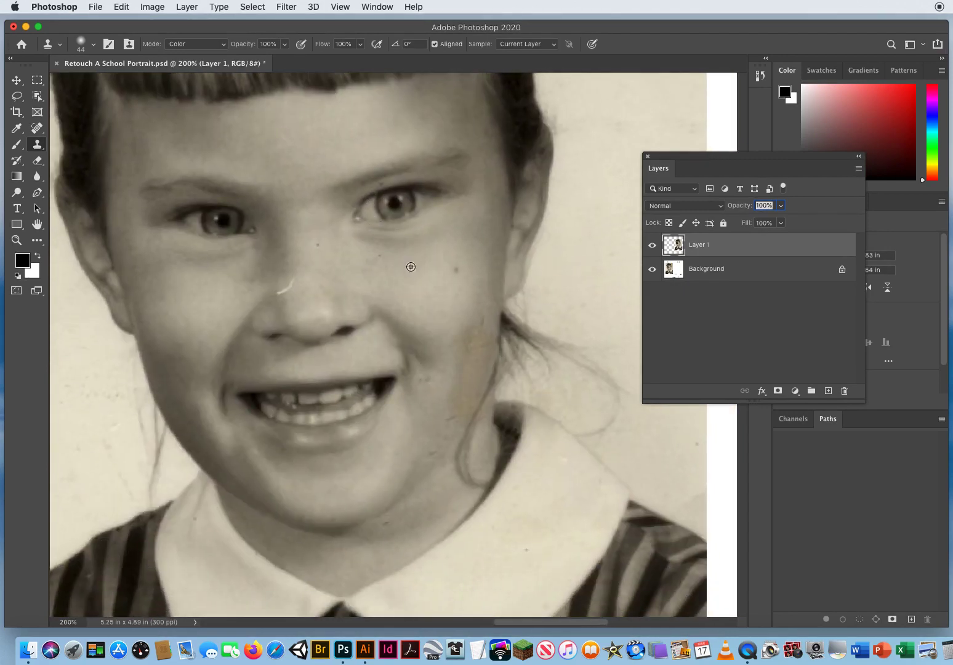
left_click(410, 267, "alt")
left_click_drag(476, 335, 459, 408)
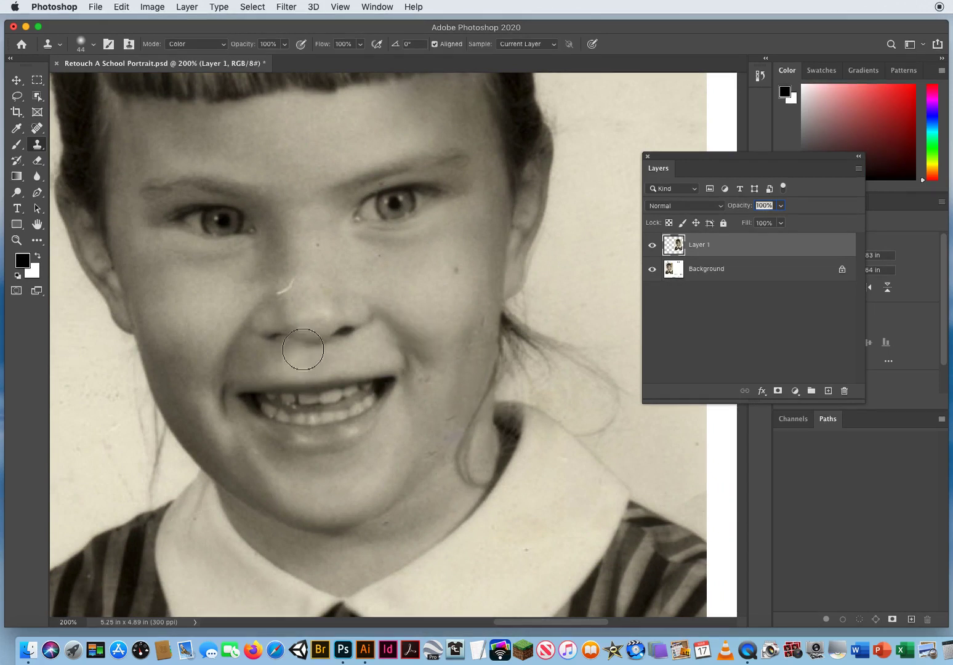
left_click_drag(343, 272, 377, 416)
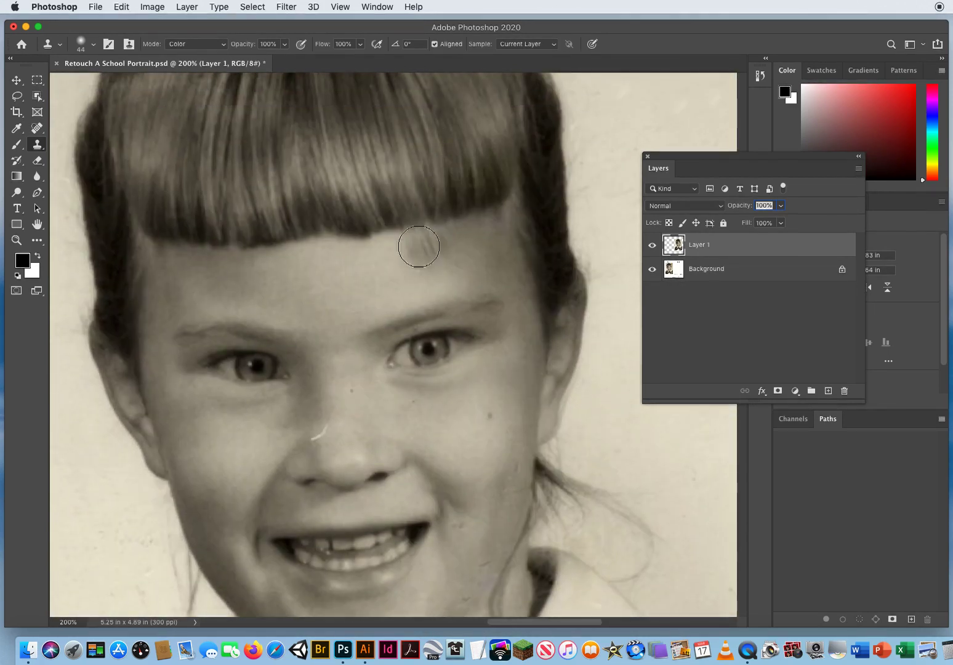
left_click(448, 239, "alt")
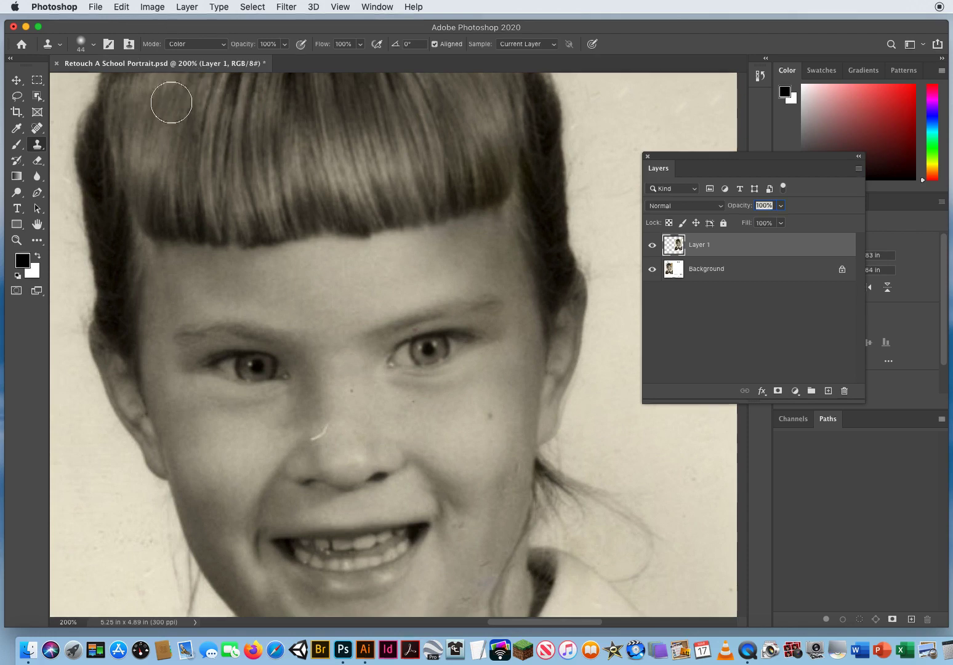
Set the Clone Stamp's blend mode back to Normal.
left_click(201, 45)
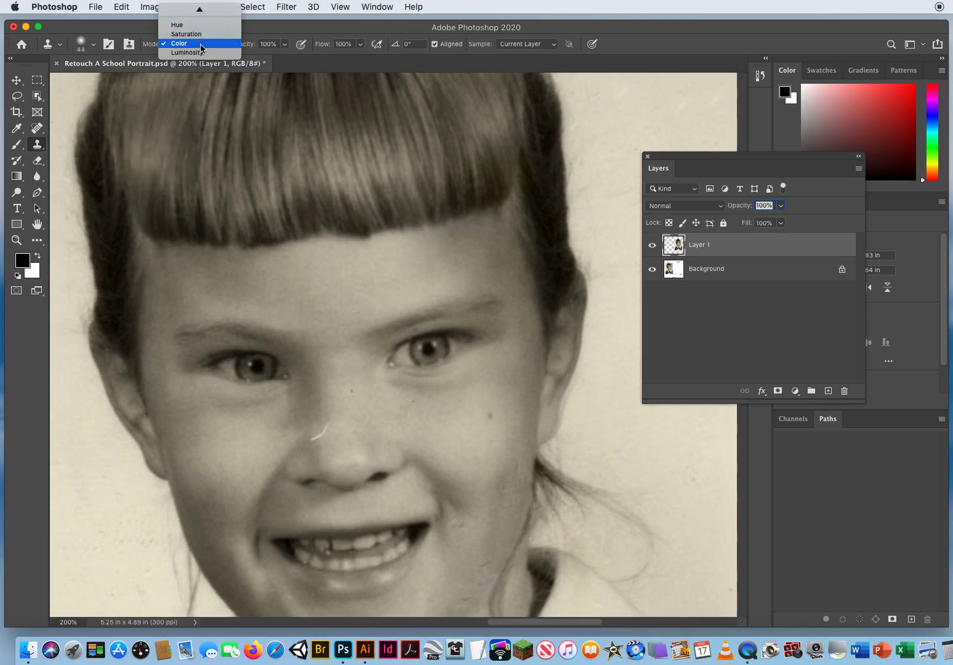
mouse_move(200, 7)
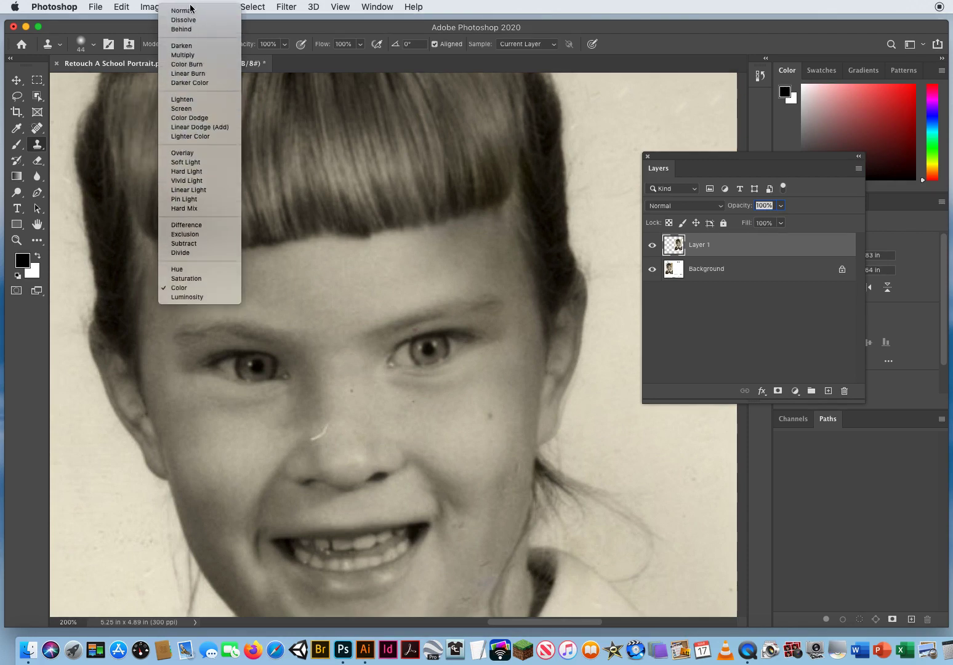
left_click(180, 12)
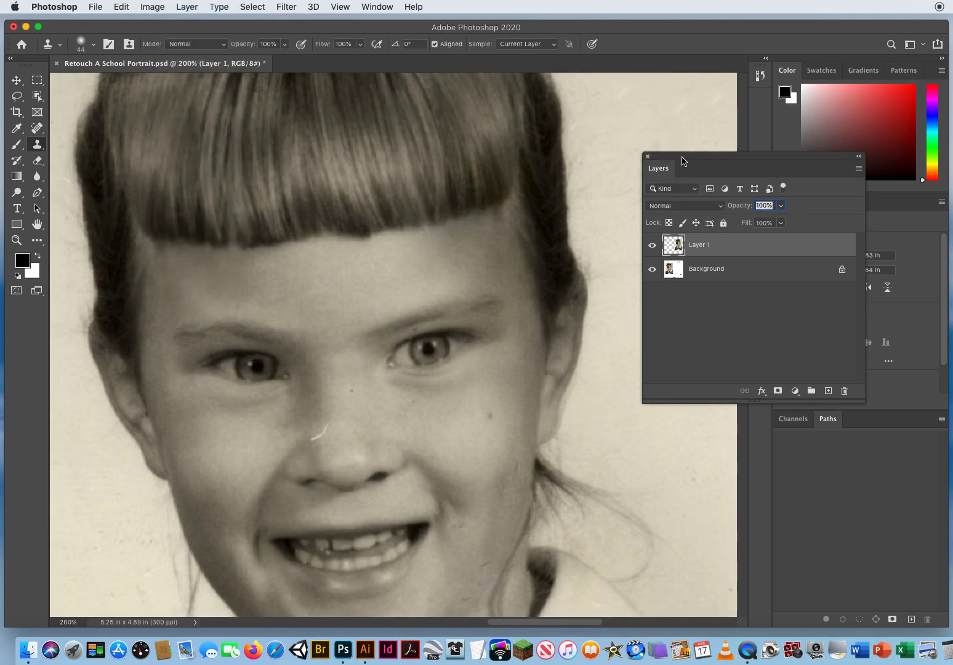
Remove the white nose scratch, the speck on the nose bridge and the dark cheek spot with a 19 px Content-Aware Spot Healing Brush.
mouse_move(670, 158)
left_mouse_down()
mouse_move(689, 144)
mouse_move(712, 94)
left_mouse_up()
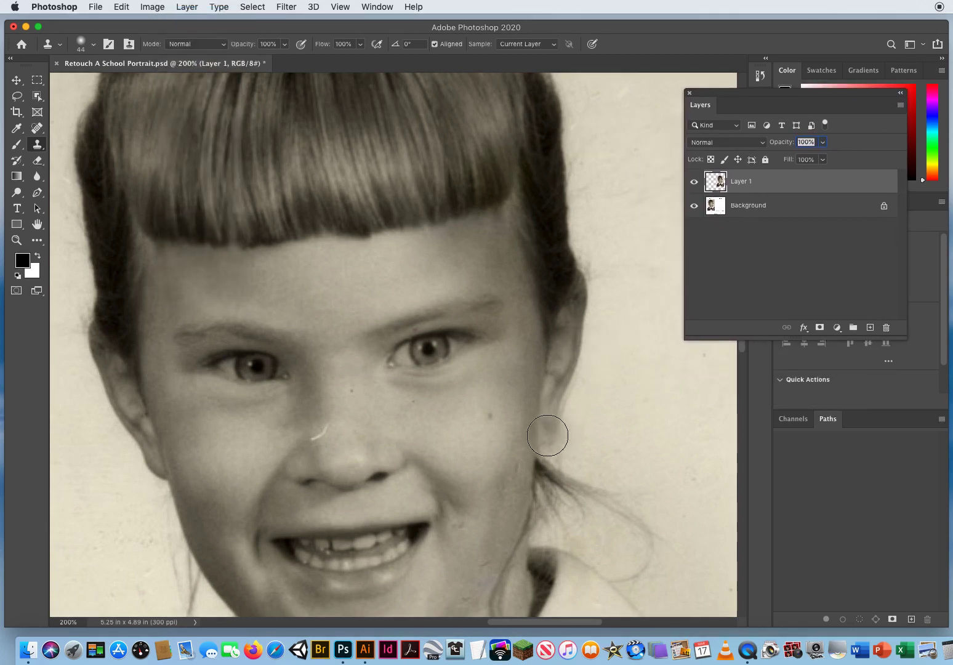
left_click_drag(400, 443, 385, 320)
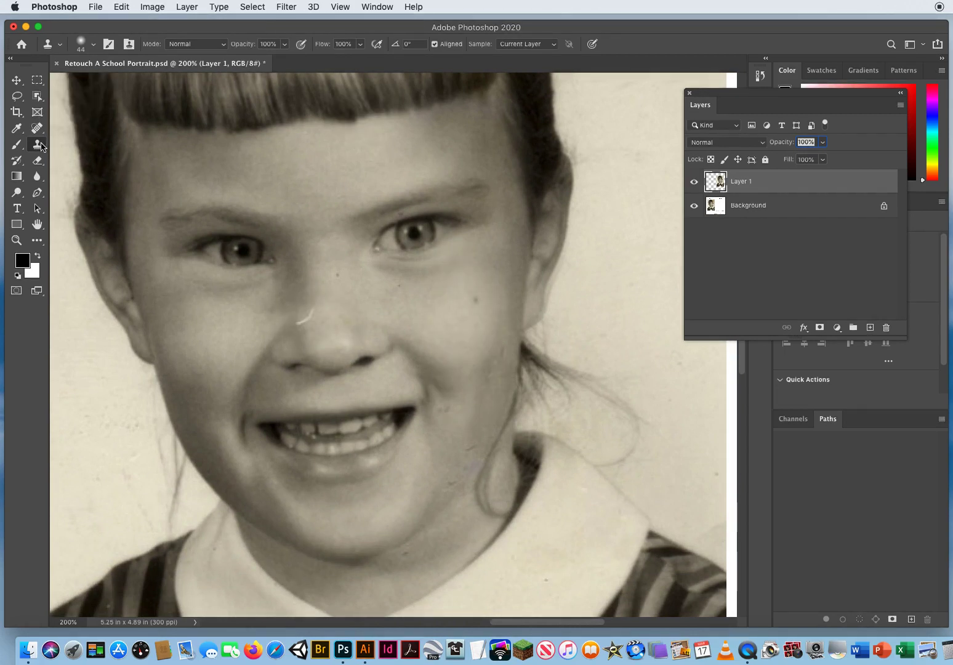
left_click_drag(37, 127, 90, 128)
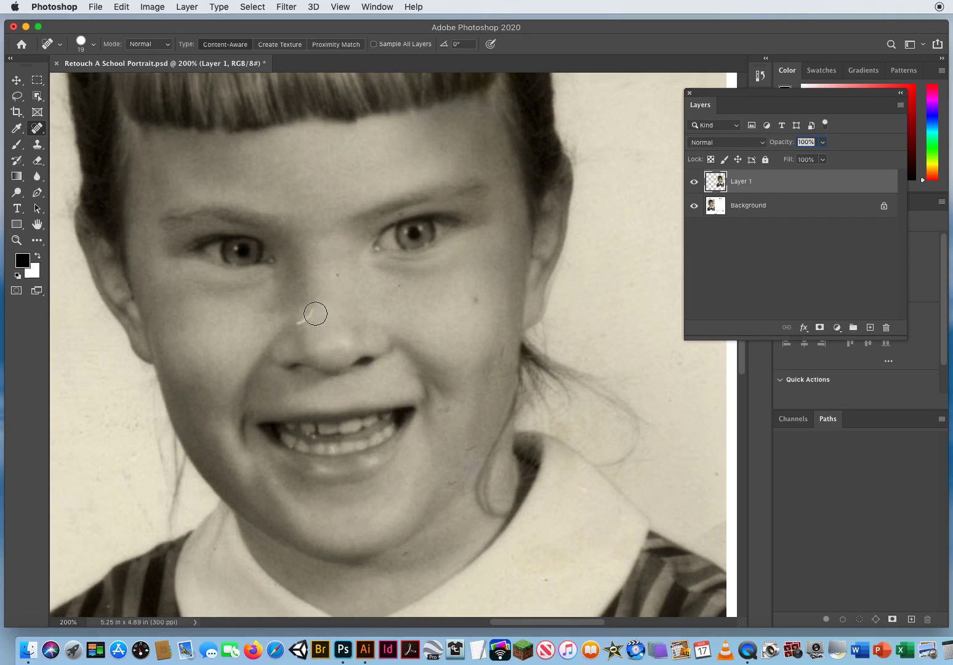
left_click_drag(314, 312, 302, 320)
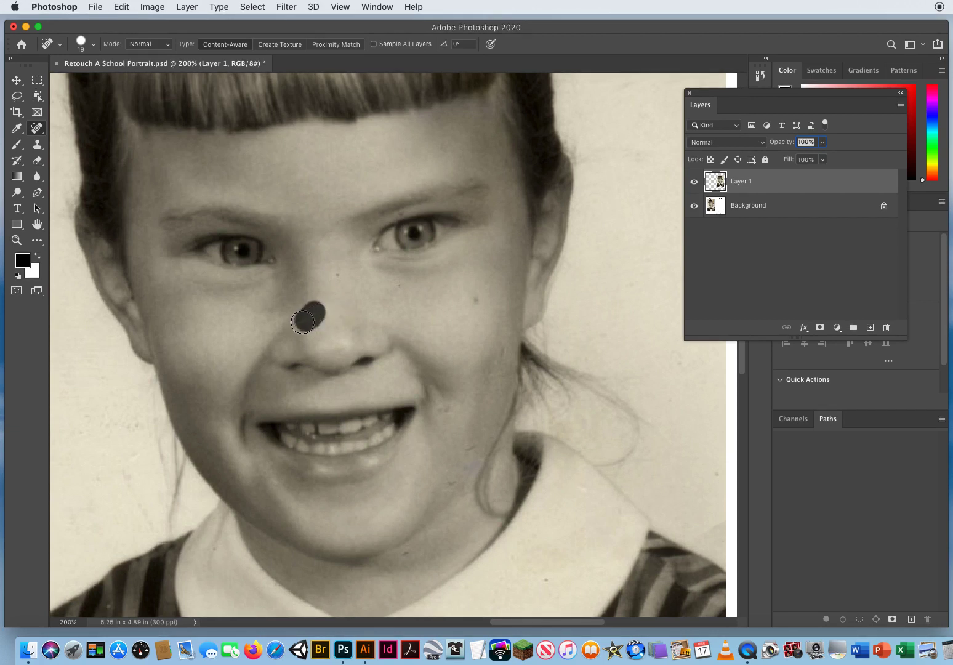
left_click(340, 275)
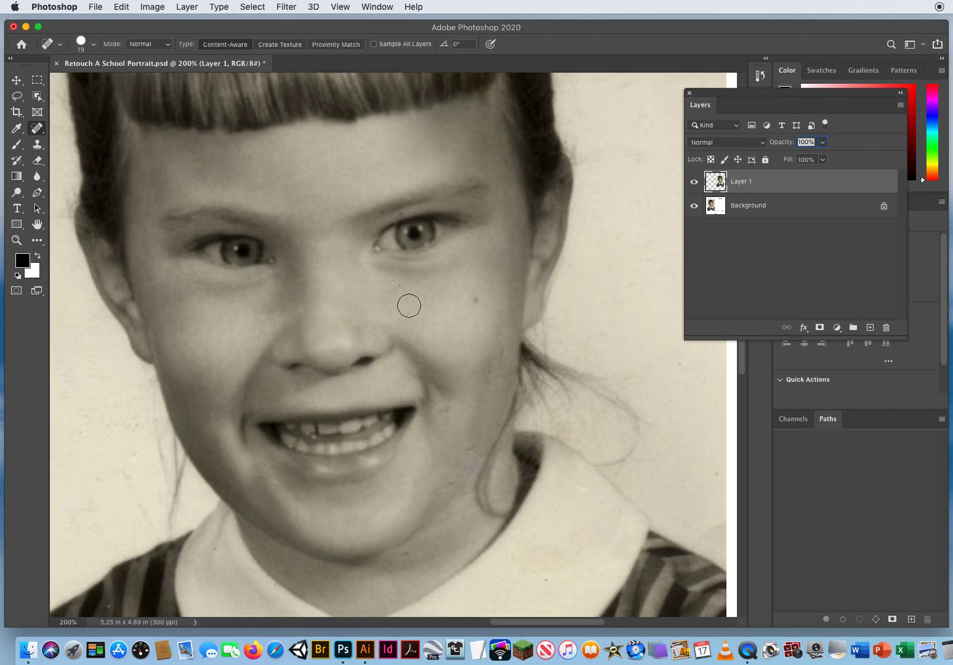
left_click(475, 299)
Spot-heal the marks on the lower right-hand cheek, beside the mouth and along the jaw, plus the speck on the white collar.
left_click_drag(504, 346, 498, 369)
left_click(448, 406)
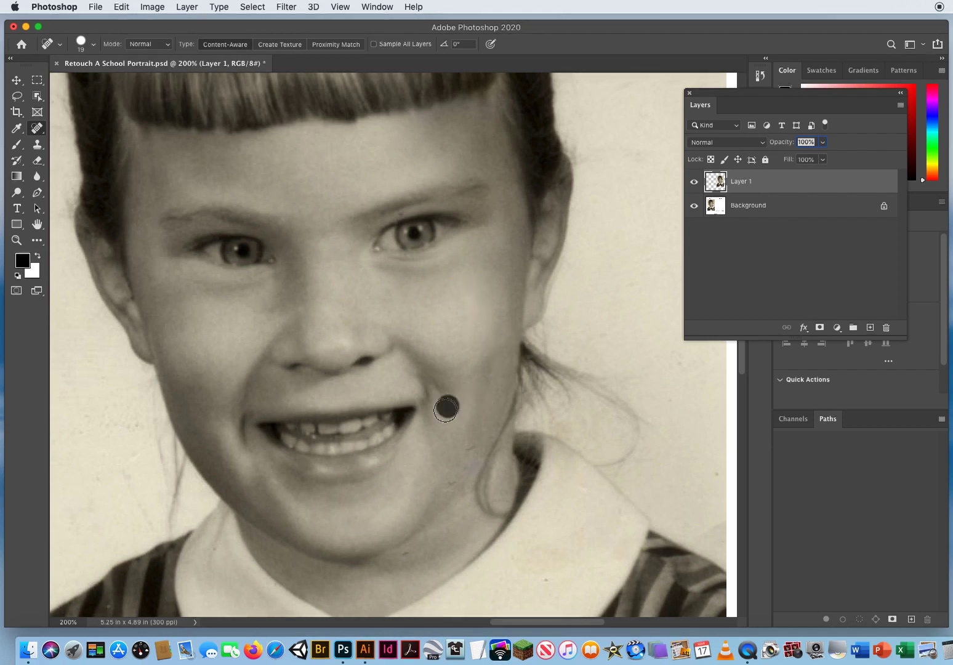
left_click_drag(479, 439, 453, 474)
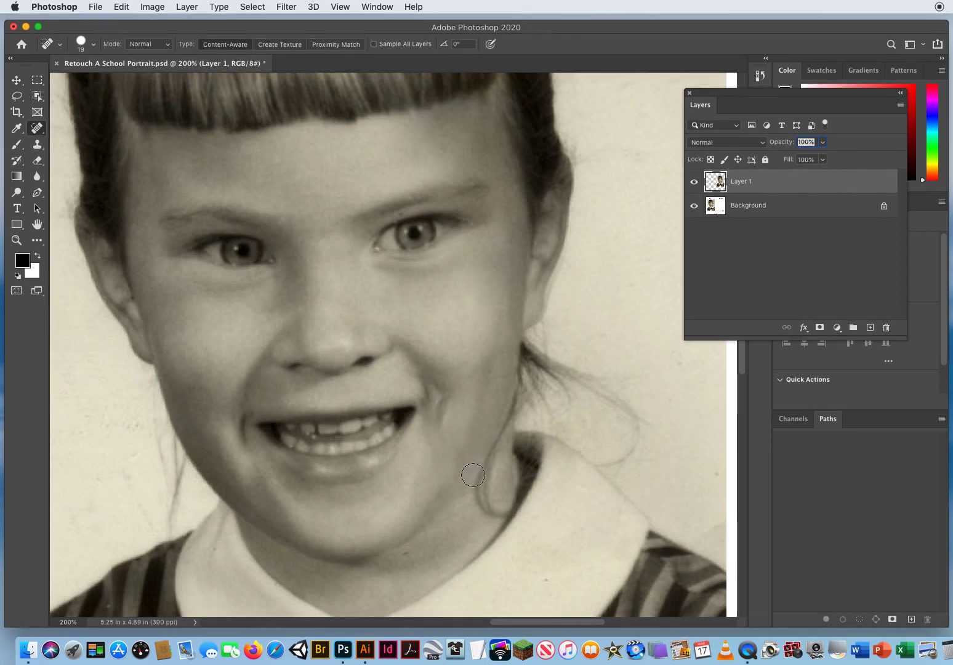
left_click(477, 458)
left_click(444, 474)
mouse_move(443, 424)
left_mouse_down()
mouse_move(444, 394)
mouse_move(438, 407)
left_mouse_up()
scroll(489, 469, "down", 5)
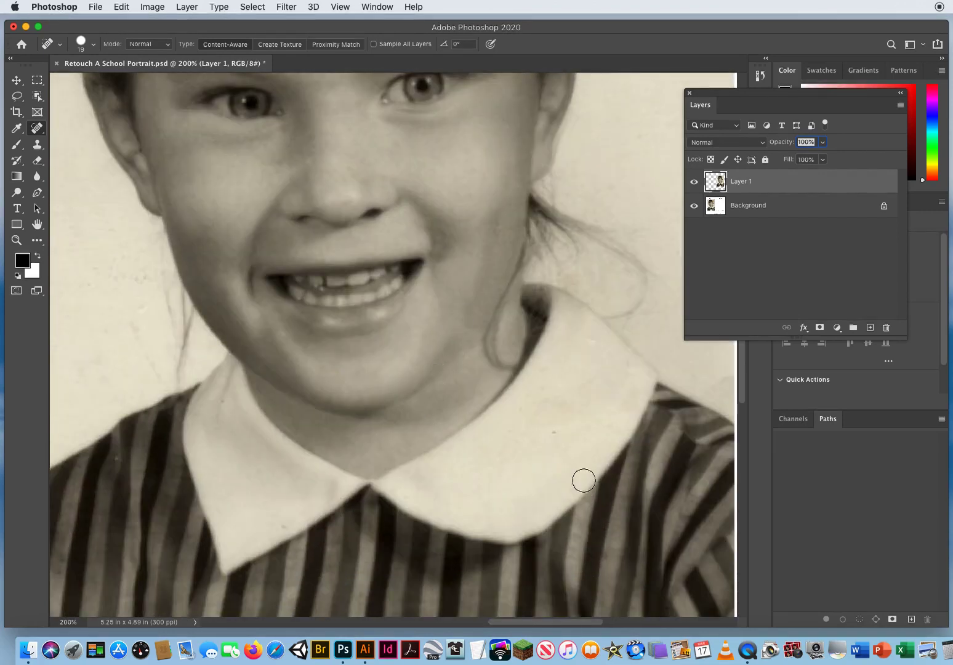
left_click(555, 432)
Spot-heal the small dark speck between the right-hand eye and eyebrow with a 4 px Content-Aware brush.
left_click_drag(333, 257, 269, 456)
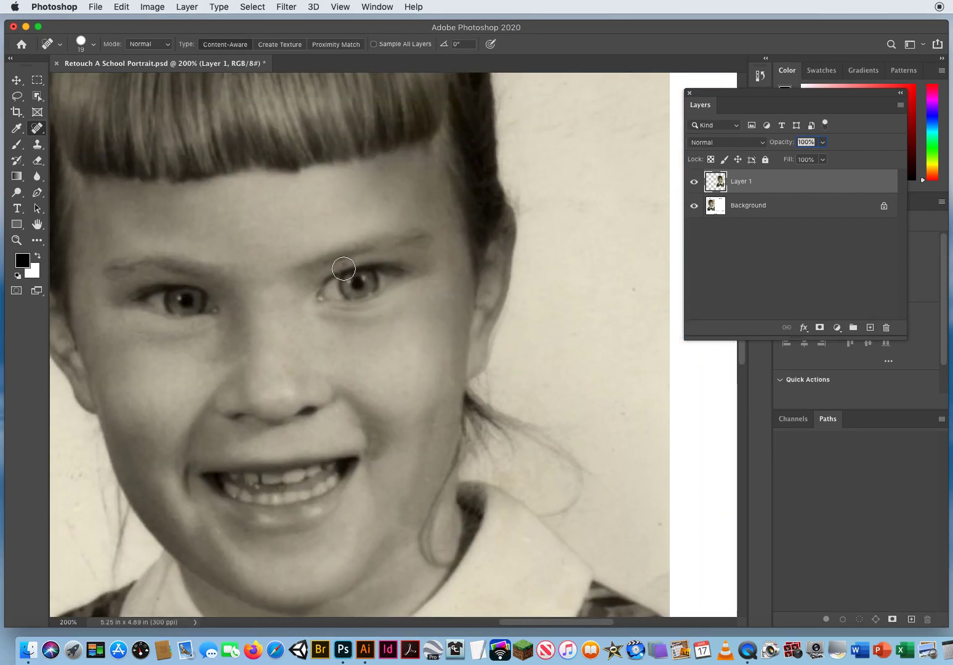
left_click(17, 240)
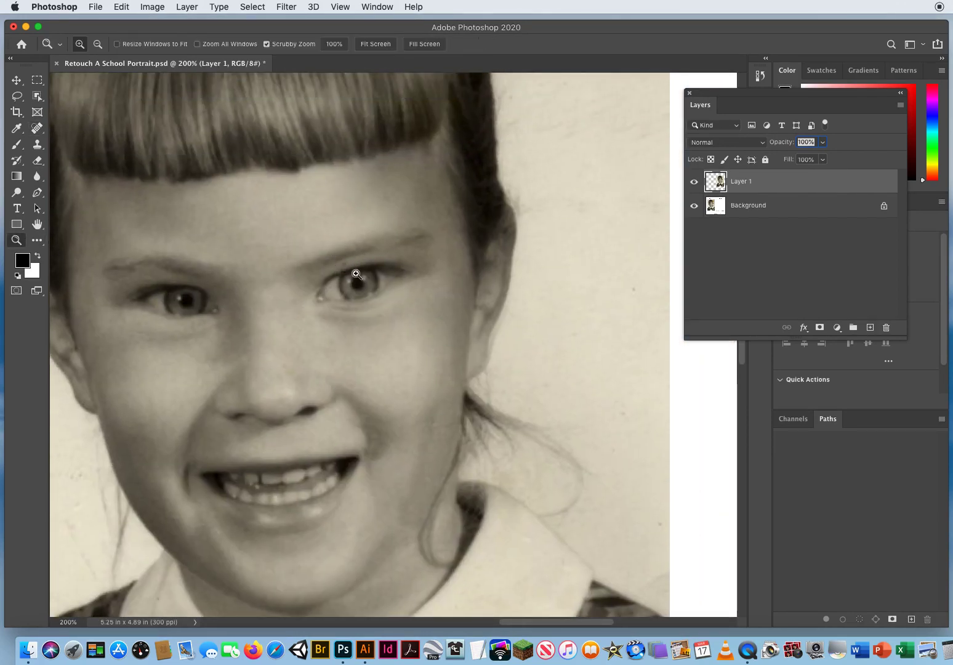
left_click_drag(358, 278, 406, 278)
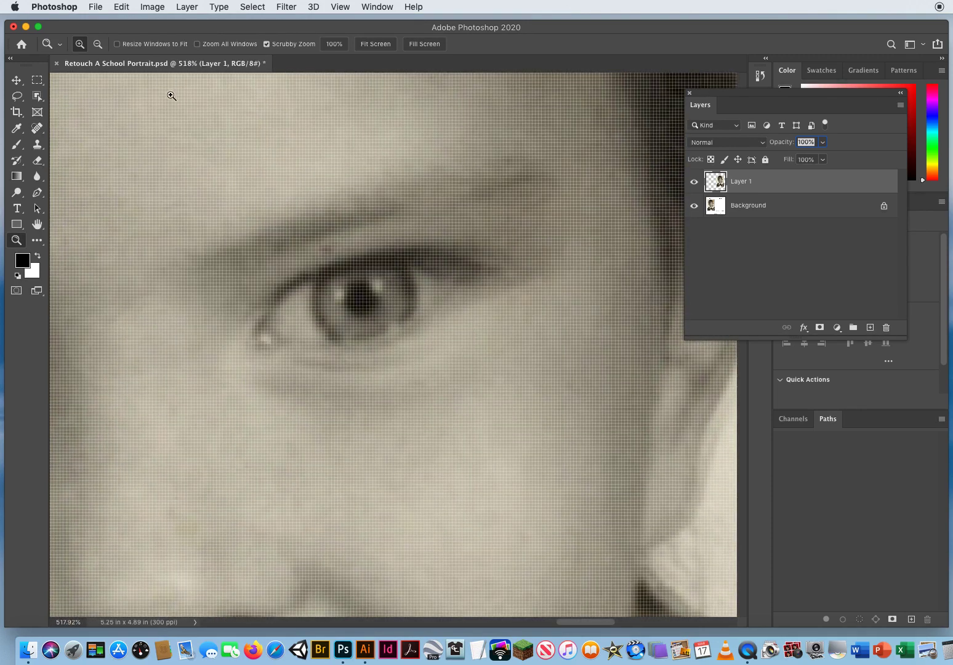
left_click_drag(344, 266, 323, 266)
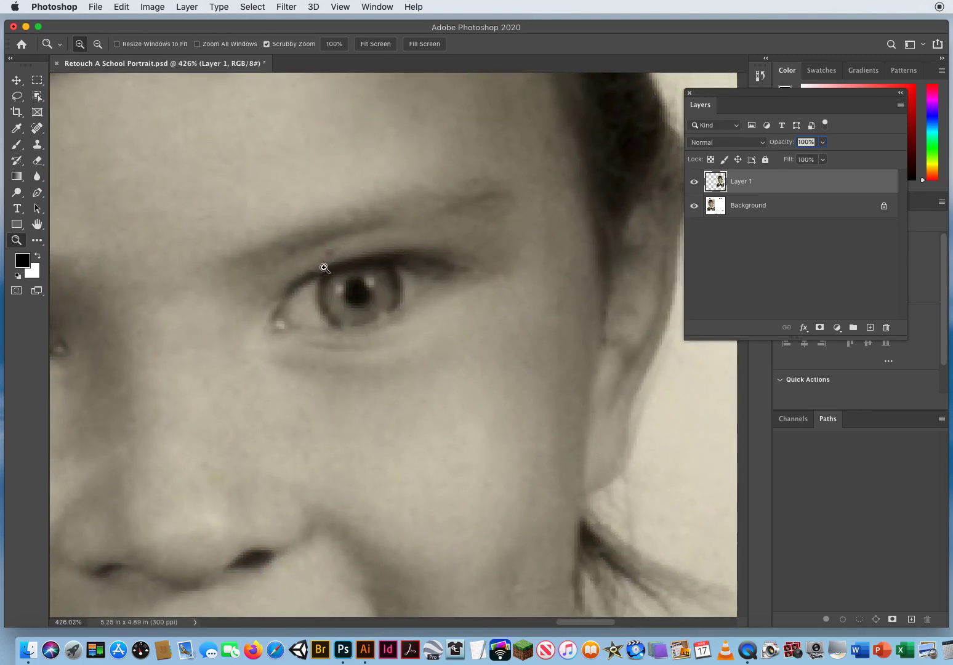
left_click(37, 128)
left_click_drag(335, 176, 315, 174)
left_click_drag(324, 251, 338, 249)
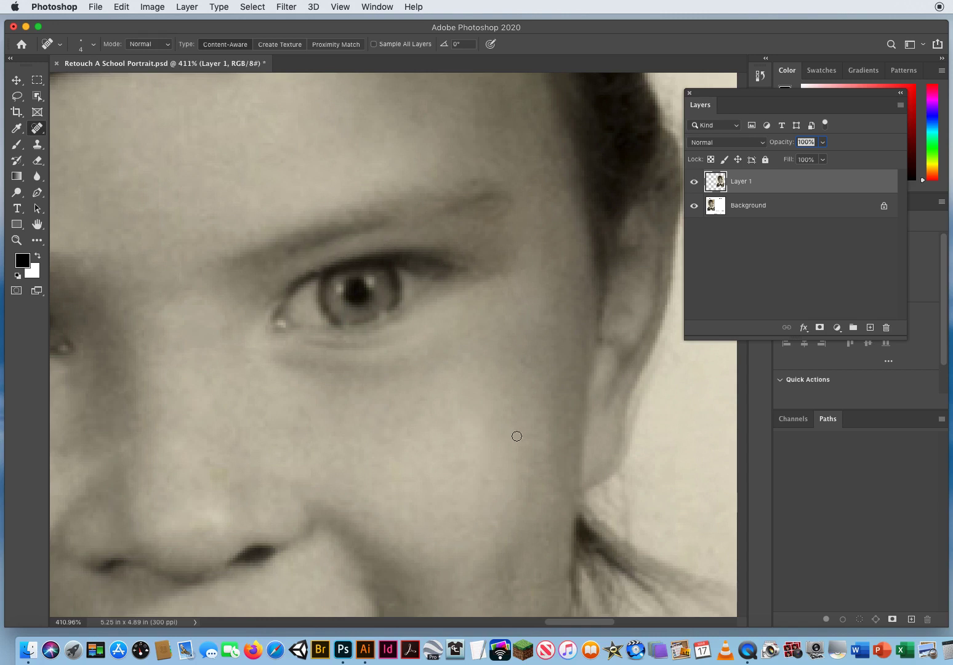
mouse_move(353, 359)
left_mouse_down()
mouse_move(374, 357)
mouse_move(379, 387)
mouse_move(326, 389)
mouse_move(354, 444)
mouse_move(369, 355)
left_mouse_up()
Spot-heal the vertical crease, the orange spot and the faint lines on the dress's white triangle with a 15 px brush.
left_click(16, 240)
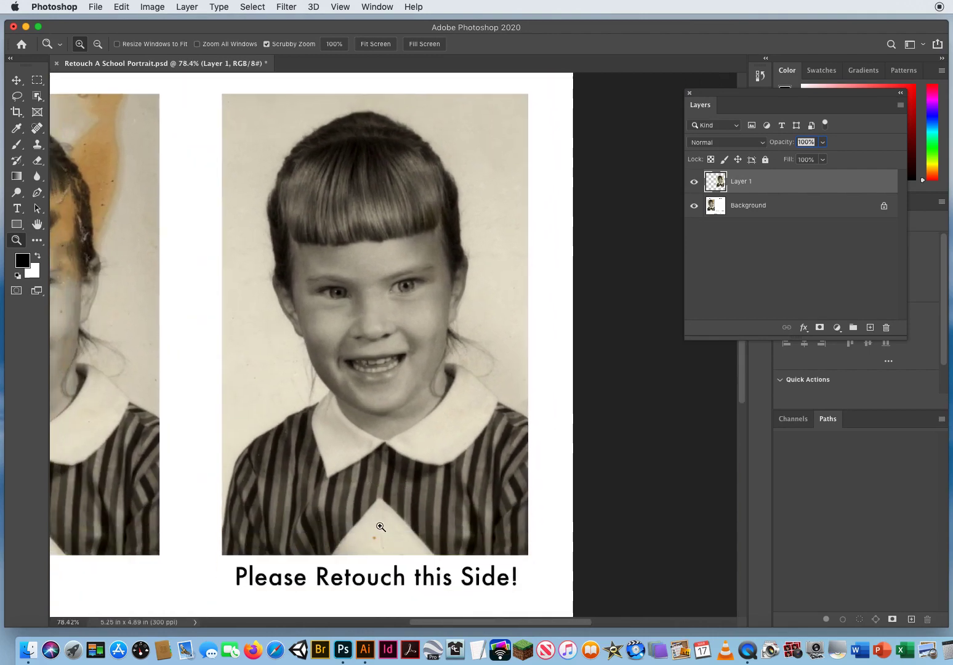
left_click_drag(381, 527, 448, 290)
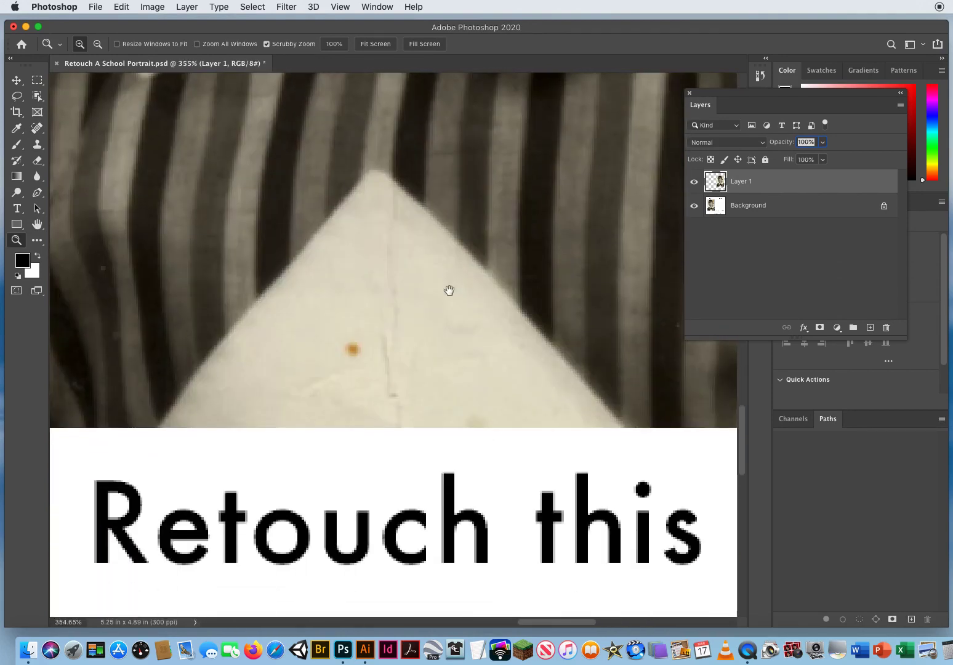
left_click(38, 128)
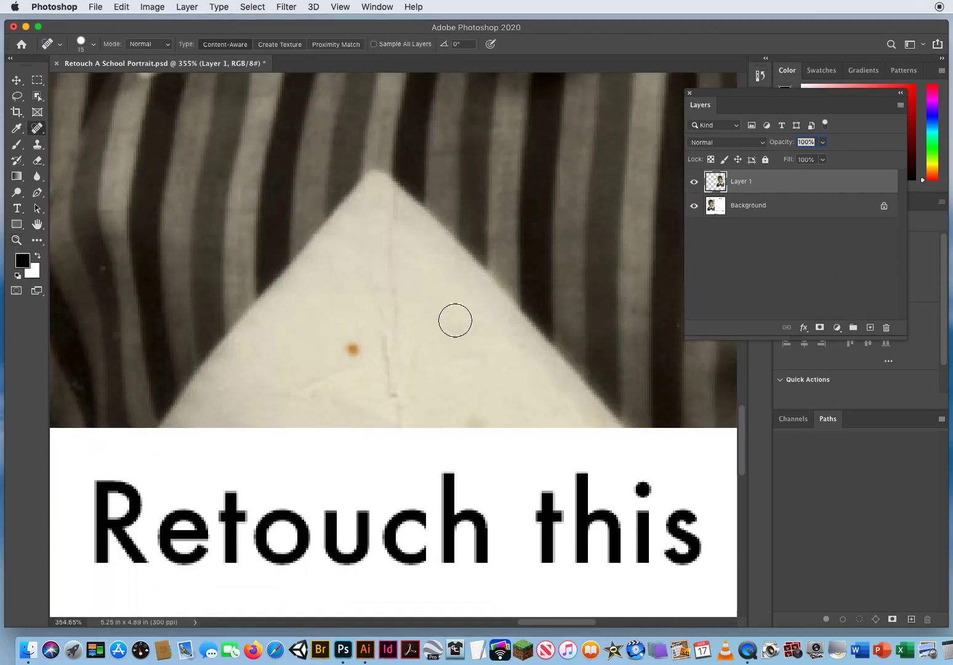
left_click_drag(396, 404, 380, 200)
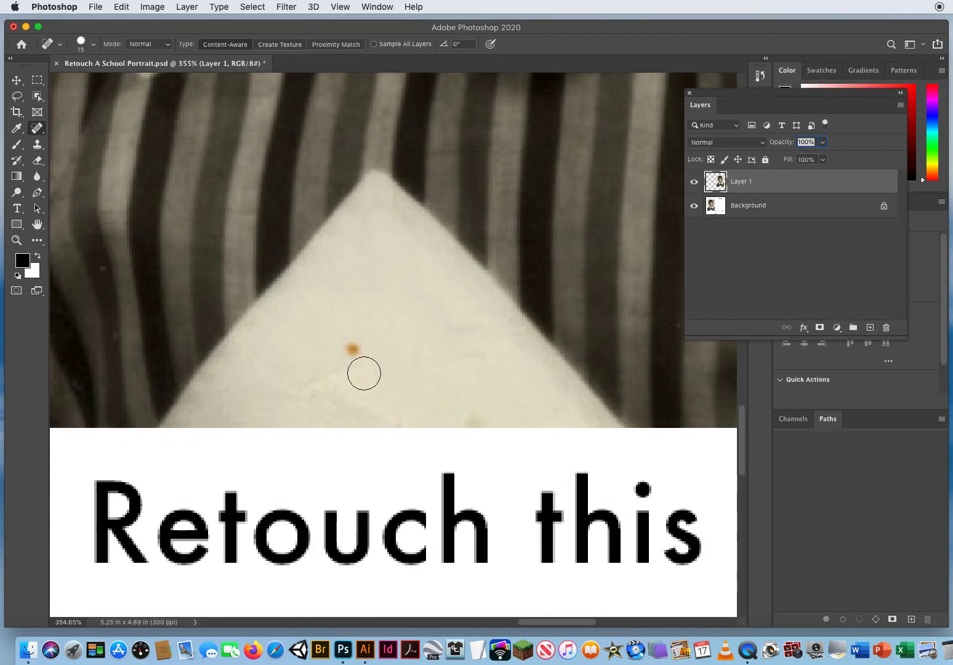
mouse_move(363, 373)
left_mouse_down()
mouse_move(352, 335)
mouse_move(294, 385)
left_mouse_up()
left_click_drag(406, 384, 414, 321)
Clone matching striped fabric over the white specks on the dress's left-hand shoulder, sleeve and lower front with a 5 px Normal-mode Clone Stamp.
left_click_drag(209, 279, 470, 325)
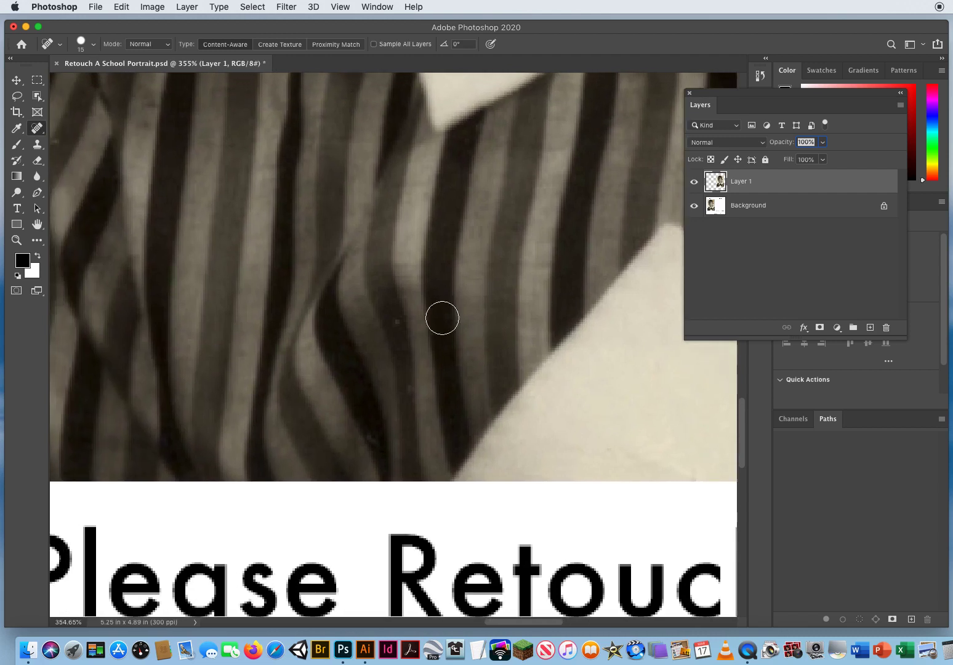
left_click(17, 80)
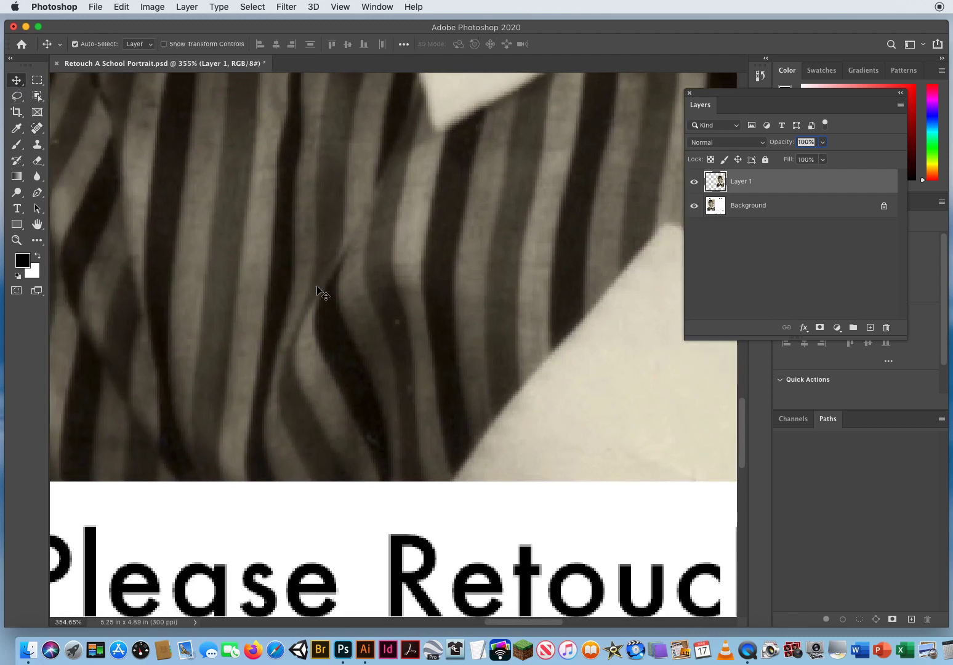
left_click_drag(234, 156, 391, 408)
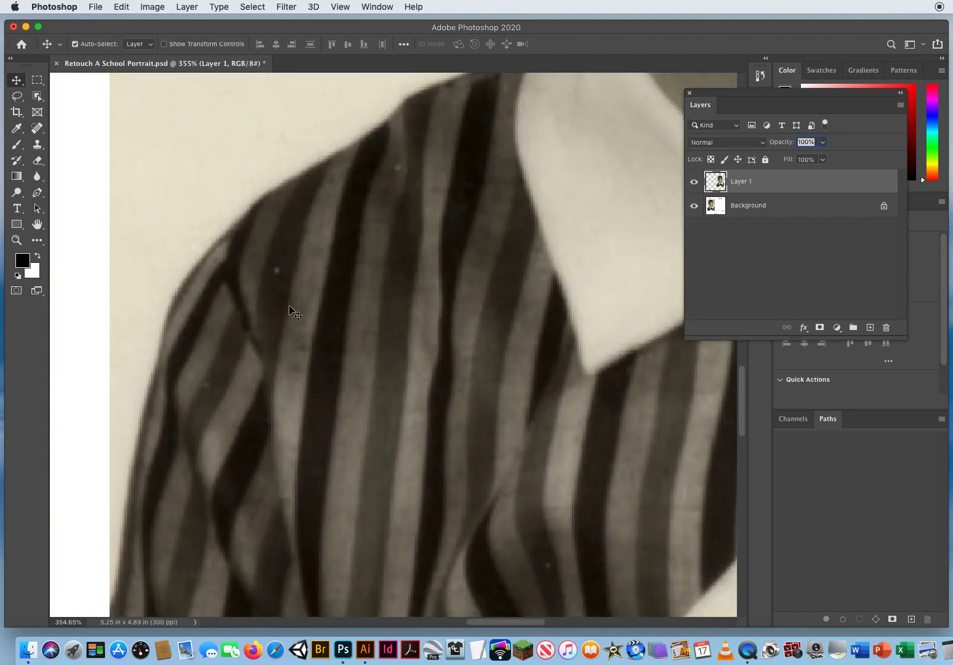
left_click(38, 144)
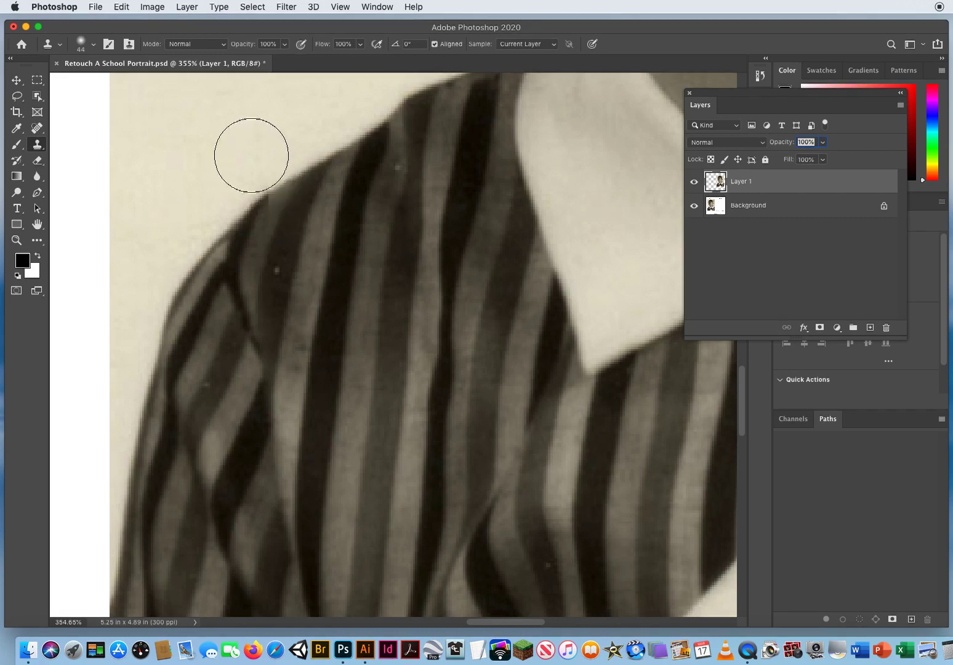
left_click_drag(249, 152, 205, 152)
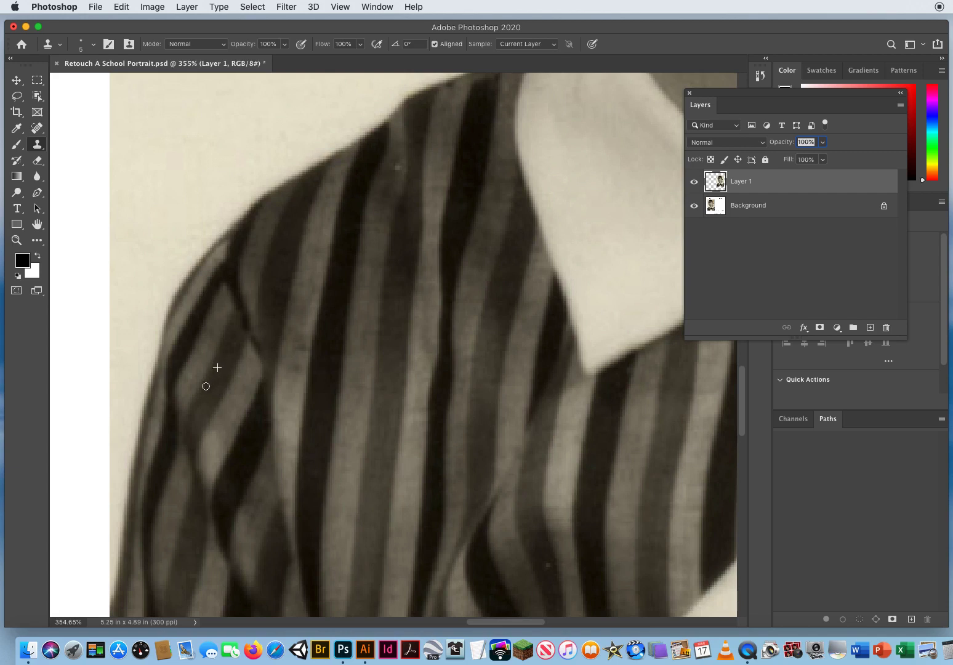
left_click(415, 226)
left_click_drag(545, 382, 402, 202)
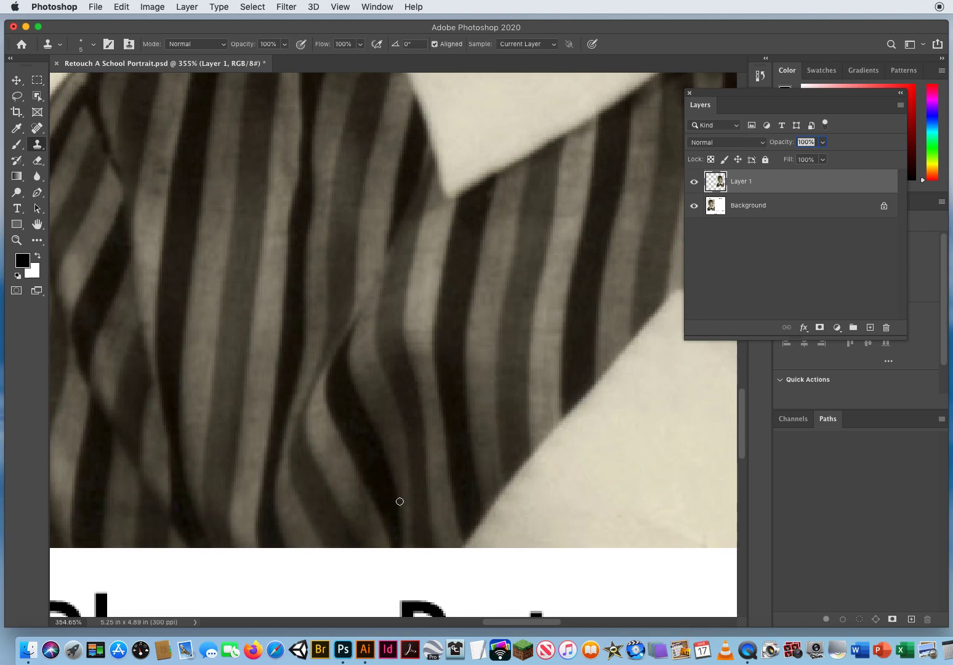
Clone clean fabric over the speck on the dark dress stripe to the right of the white triangle.
left_click_drag(555, 368, 83, 438)
left_click_drag(436, 417, 212, 298)
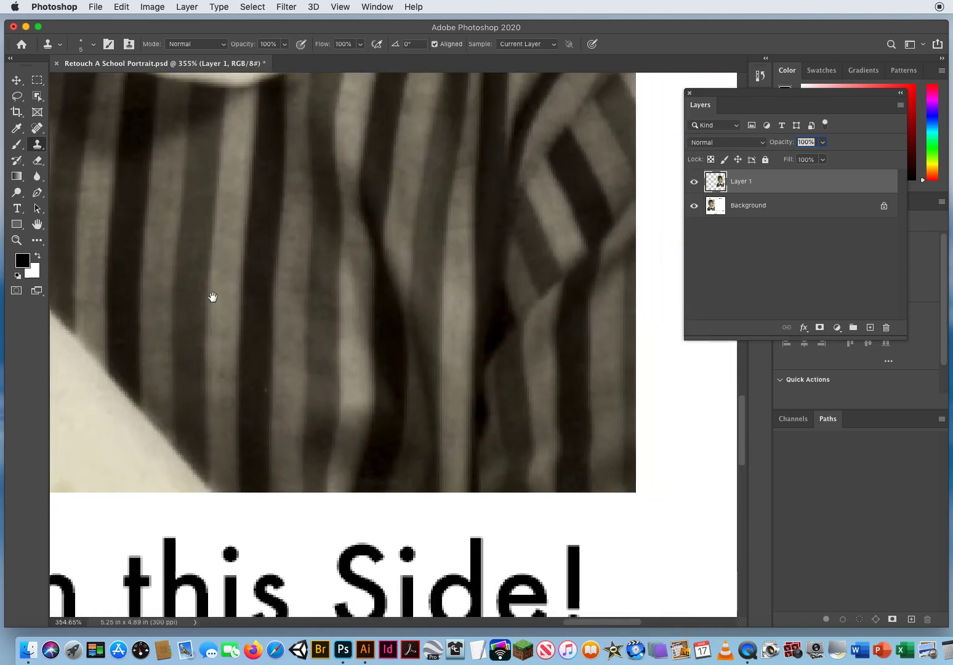
mouse_move(430, 289)
left_mouse_down()
mouse_move(459, 295)
mouse_move(485, 506)
mouse_move(551, 202)
left_mouse_up()
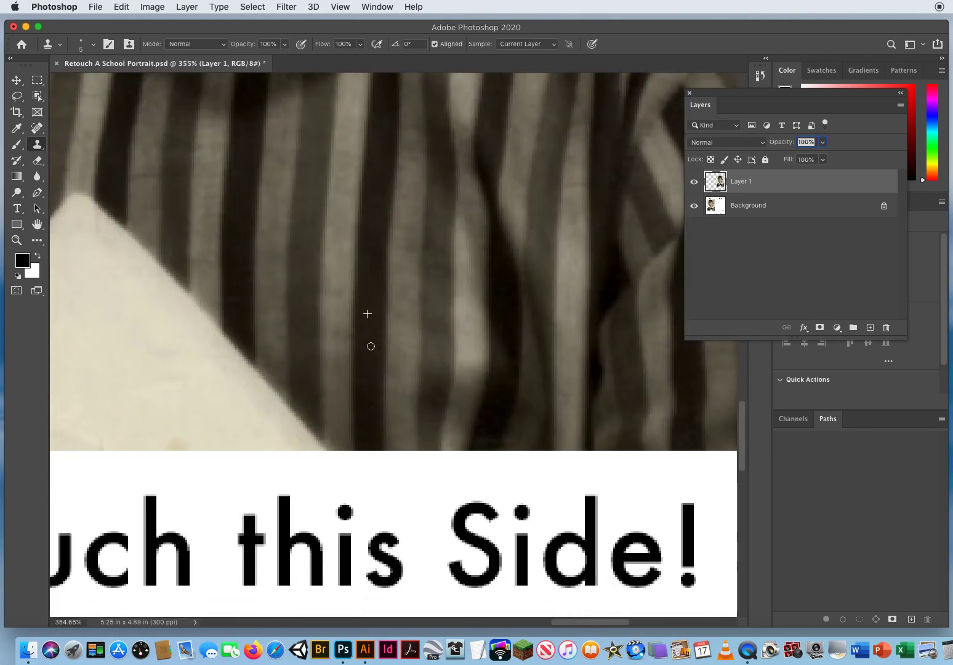
Spot-heal the dark specks on the background beside the right-hand hair strands with a 15 px Content-Aware brush.
left_click_drag(257, 177, 298, 591)
left_click_drag(336, 200, 371, 482)
left_click_drag(251, 276, 85, 250)
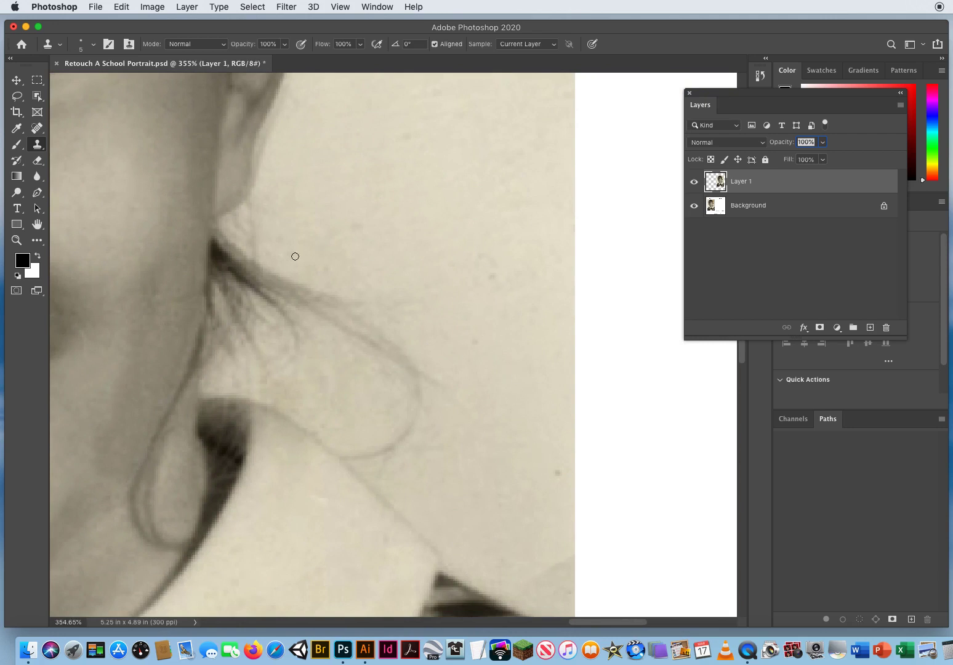
left_click(37, 127)
left_click(86, 125)
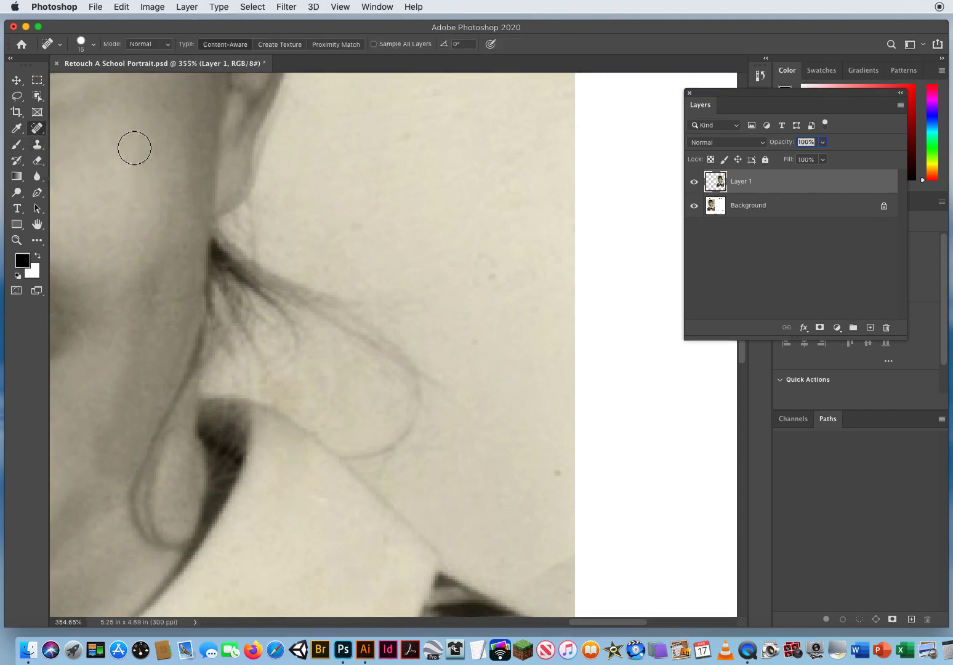
left_click(547, 470)
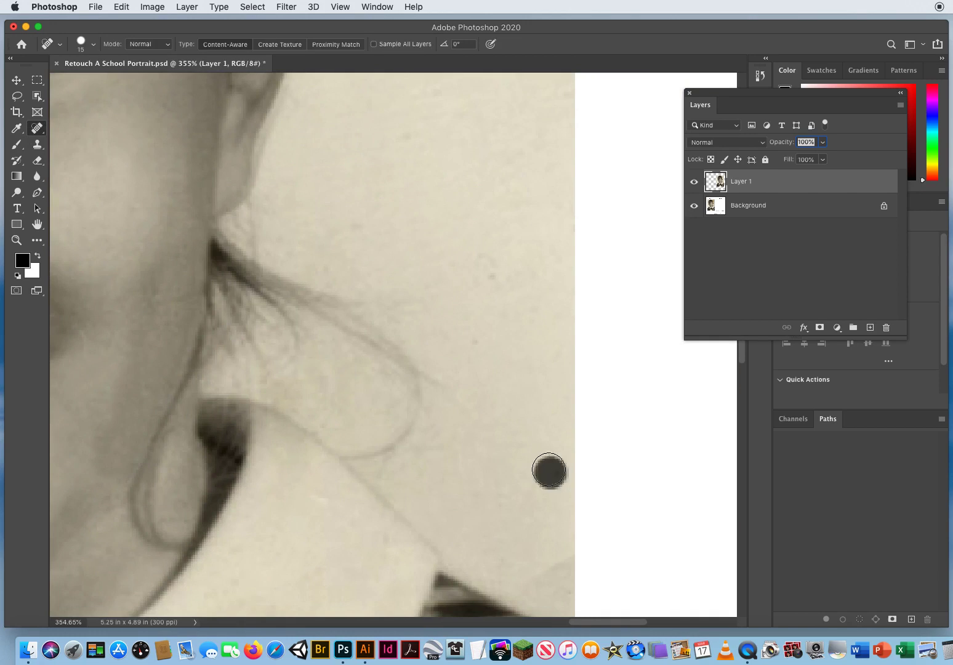
left_click(494, 278)
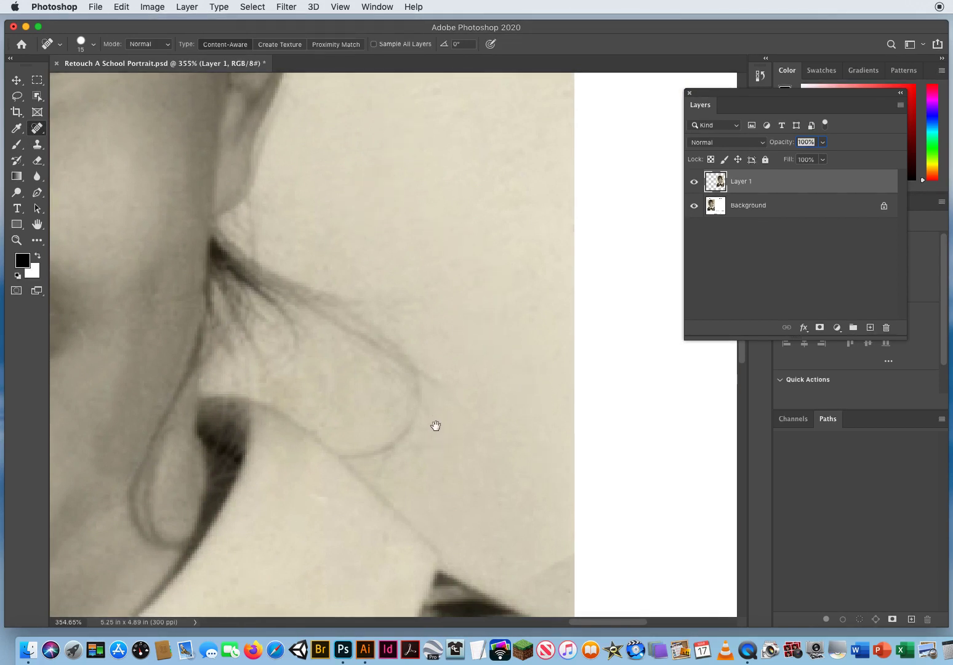
Clone clean background over the diagonal discolored edge above the right-hand shoulder with a 5 px Clone Stamp.
left_click_drag(436, 427, 335, 220)
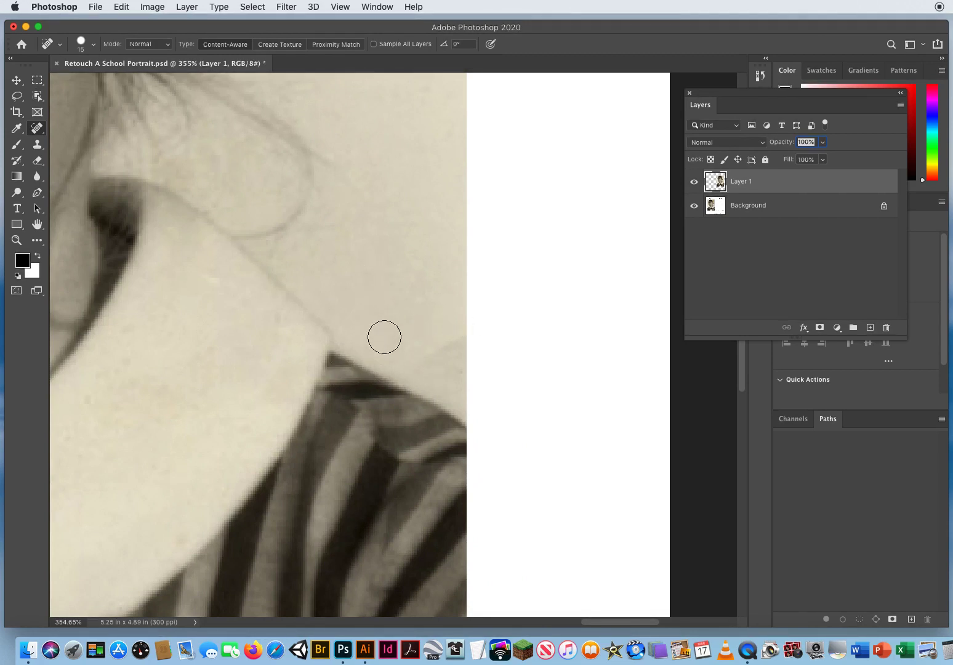
left_click(38, 145)
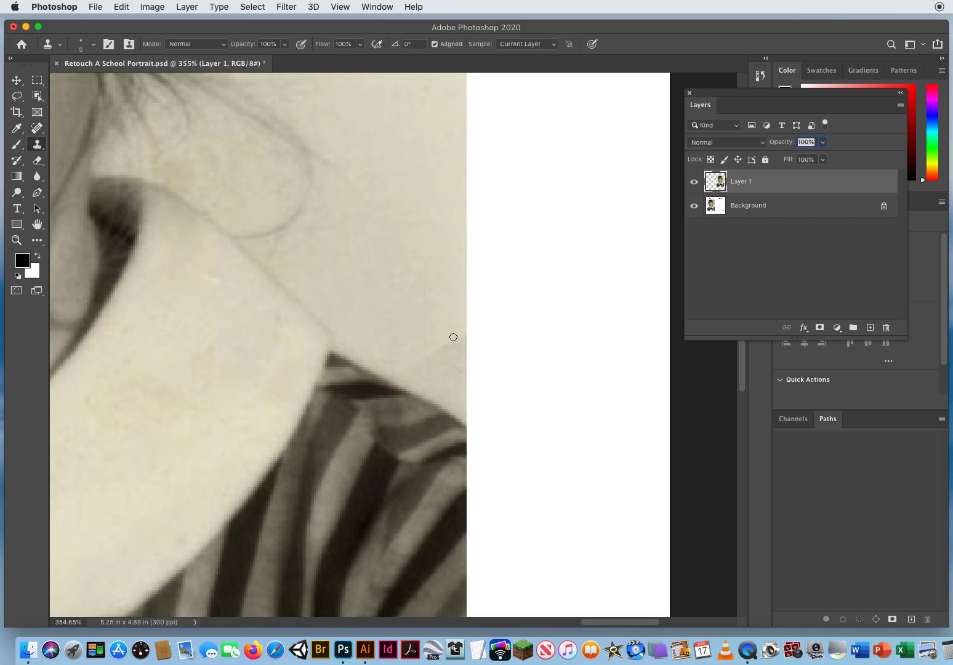
left_click_drag(404, 304, 411, 304)
left_click(367, 309, "alt")
left_click_drag(419, 368, 447, 338)
Start a Hue/Saturation adjustment on Layer 1 with Colorize enabled, keeping the AFTER portrait in view.
key("z")
left_click_drag(317, 335, 510, 382)
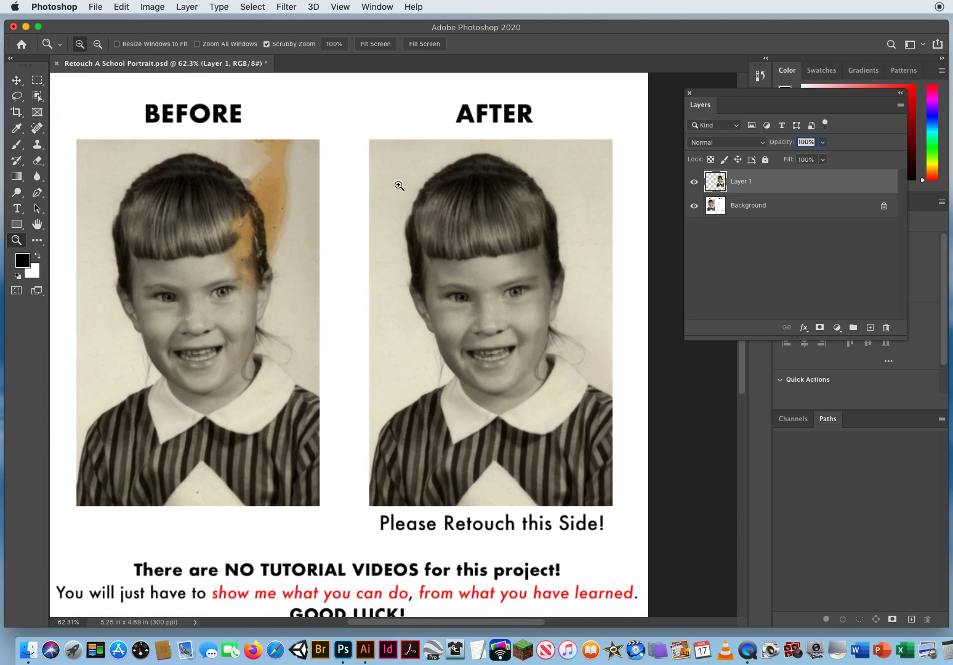
left_click(517, 305)
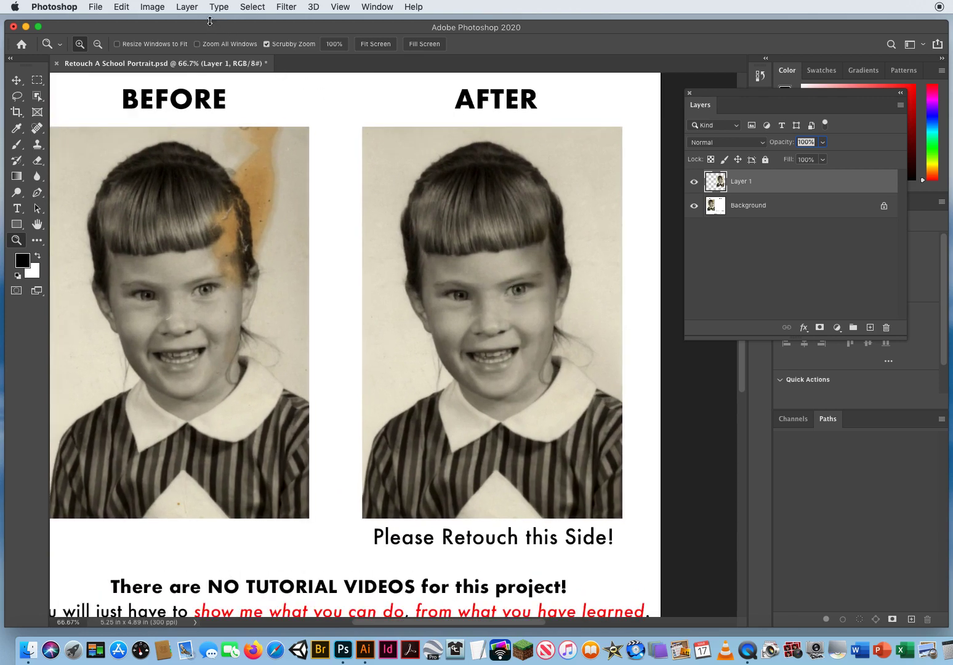
left_click(151, 7)
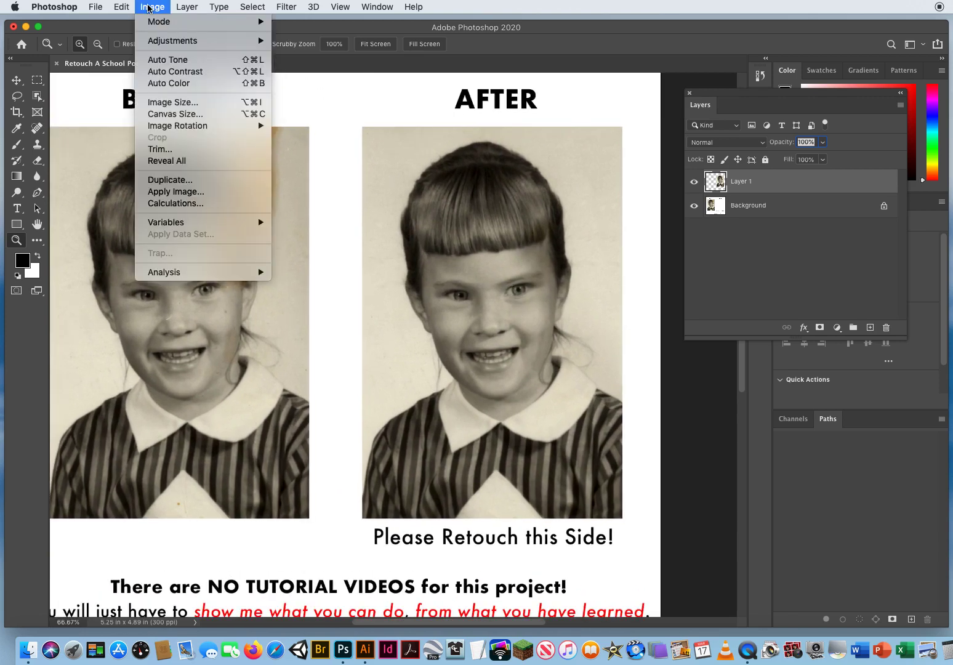
mouse_move(160, 44)
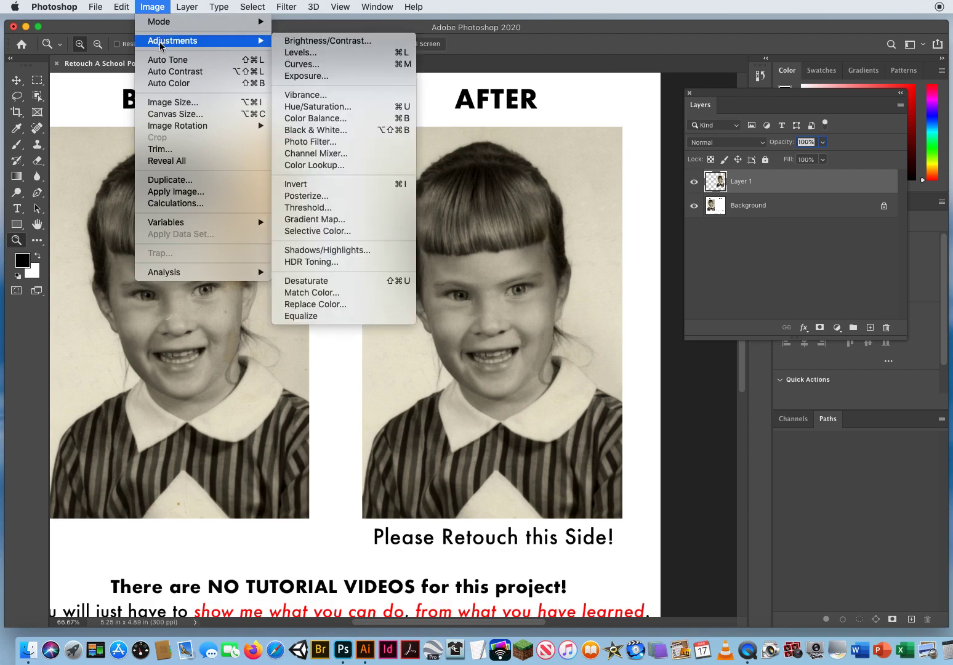
left_click(337, 110)
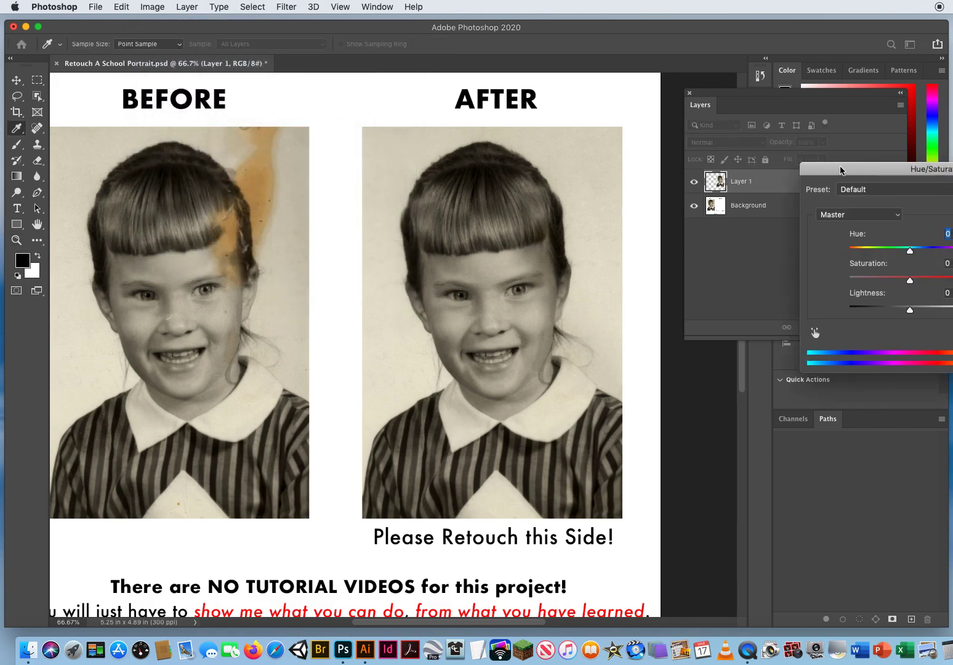
left_click_drag(840, 166, 643, 95)
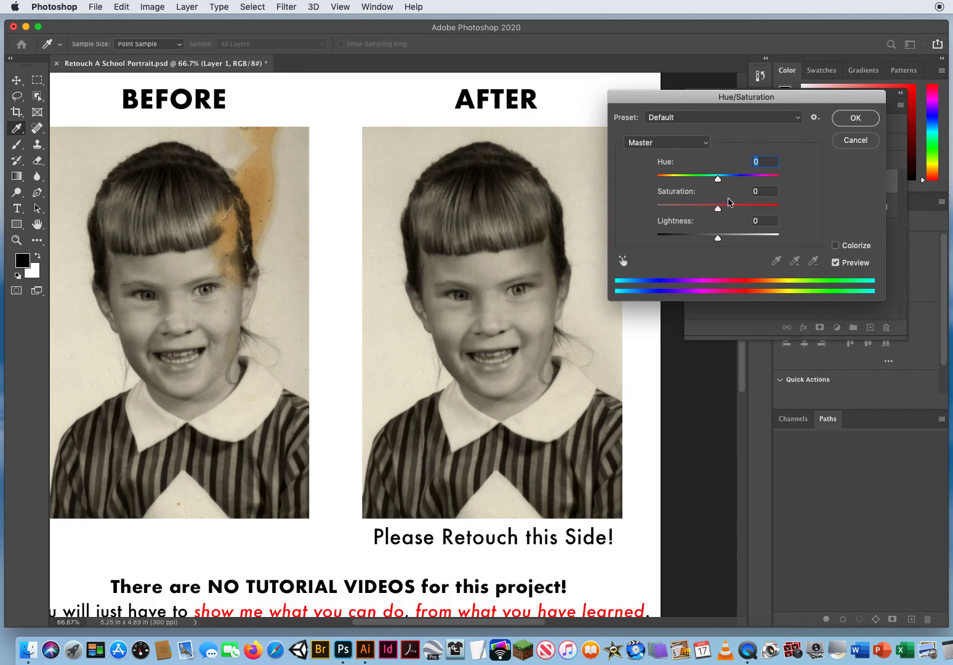
left_click(835, 245)
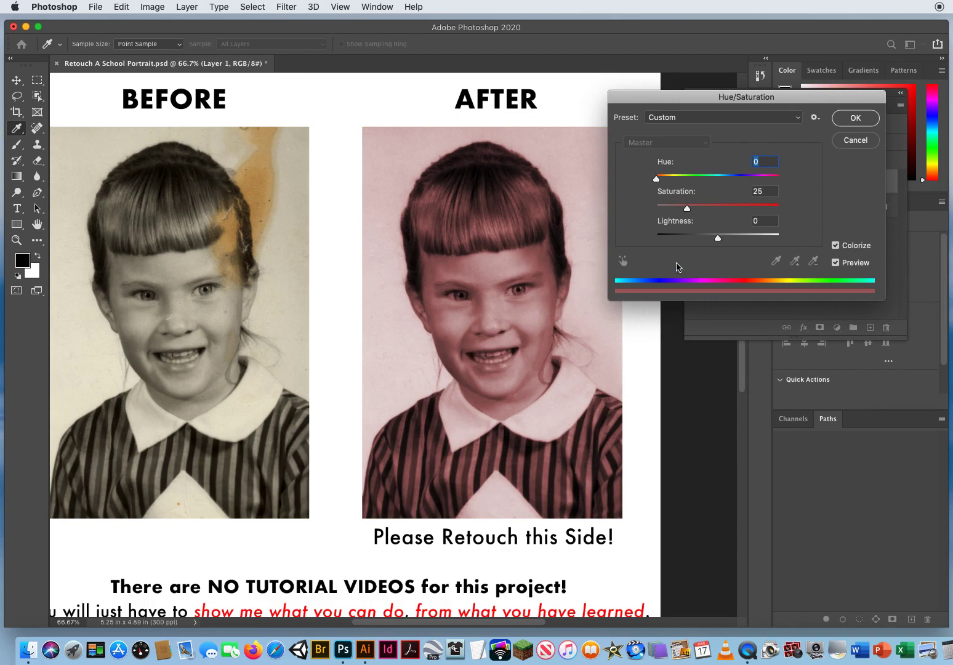
Set the colorize Hue to 23, reduce the Saturation to a faint warm tint, and apply the adjustment to the AFTER portrait.
left_click_drag(662, 104, 647, 99)
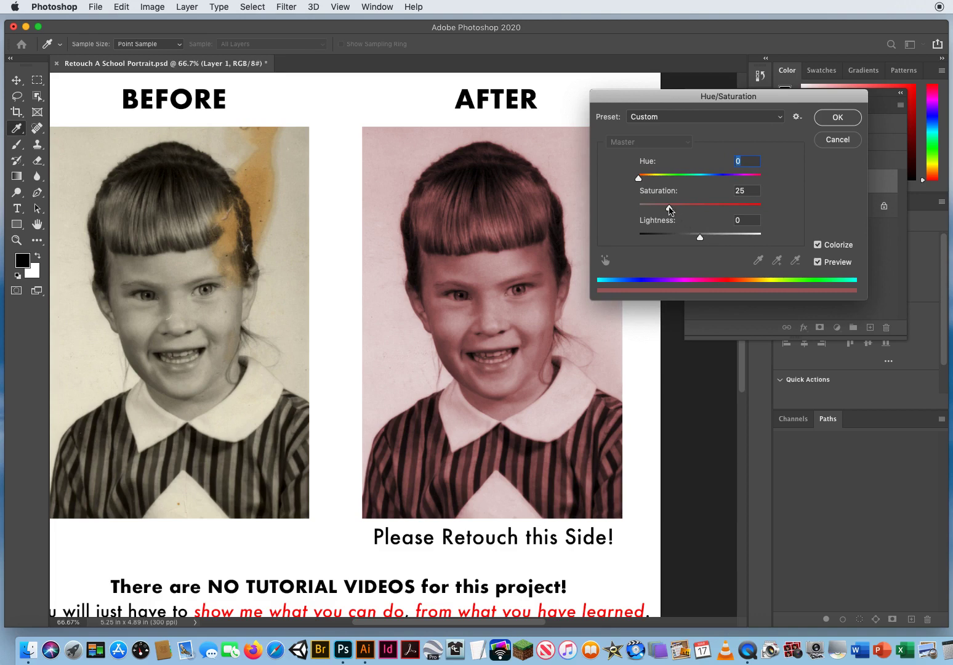
left_click_drag(670, 209, 544, 215)
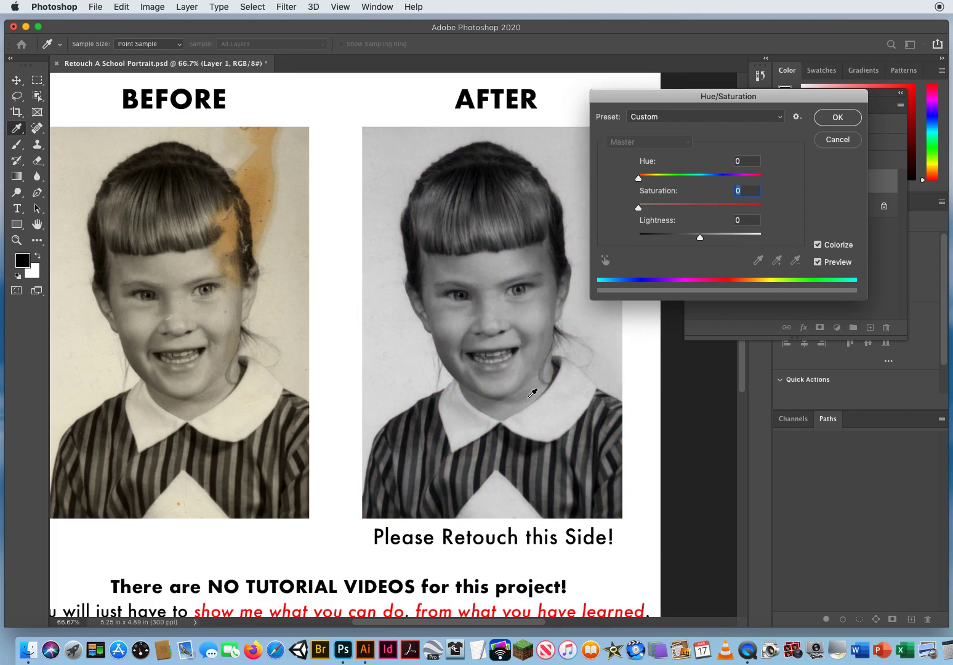
left_click_drag(638, 210, 677, 210)
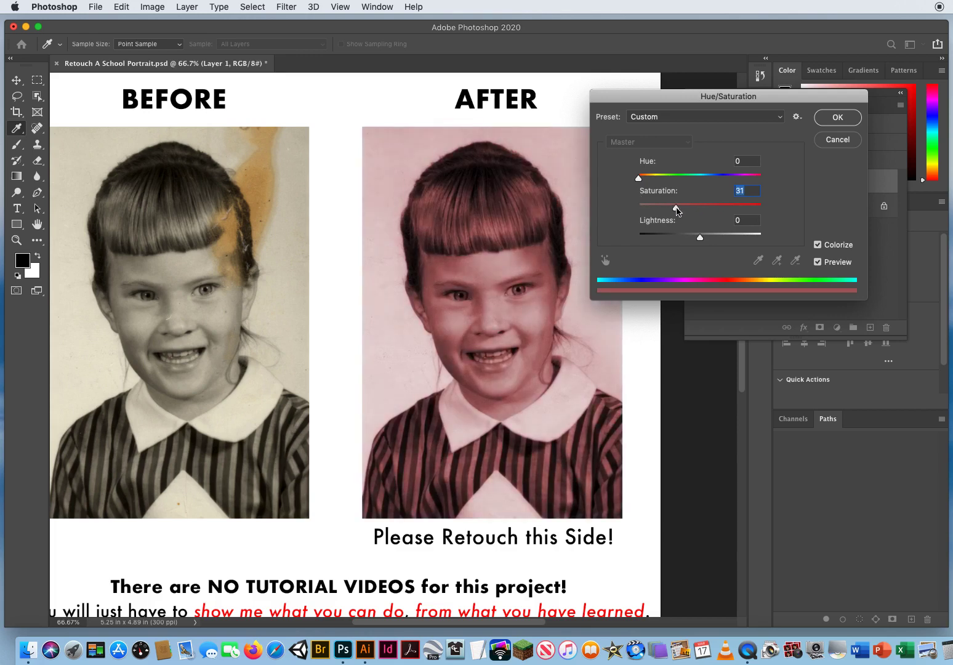
left_click_drag(638, 179, 640, 181)
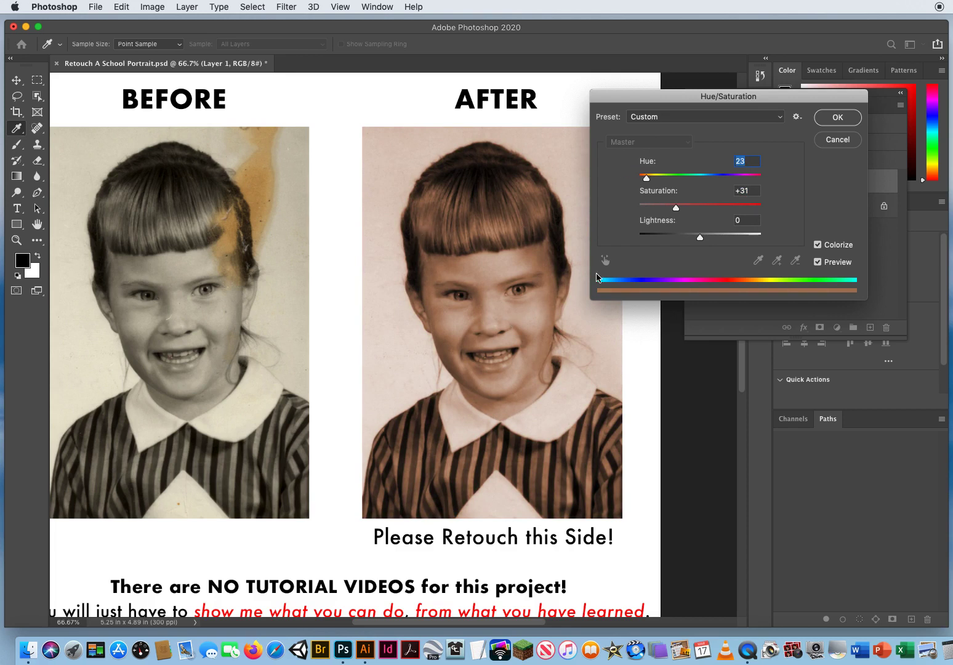
left_click_drag(676, 211, 674, 211)
left_click_drag(664, 212, 660, 212)
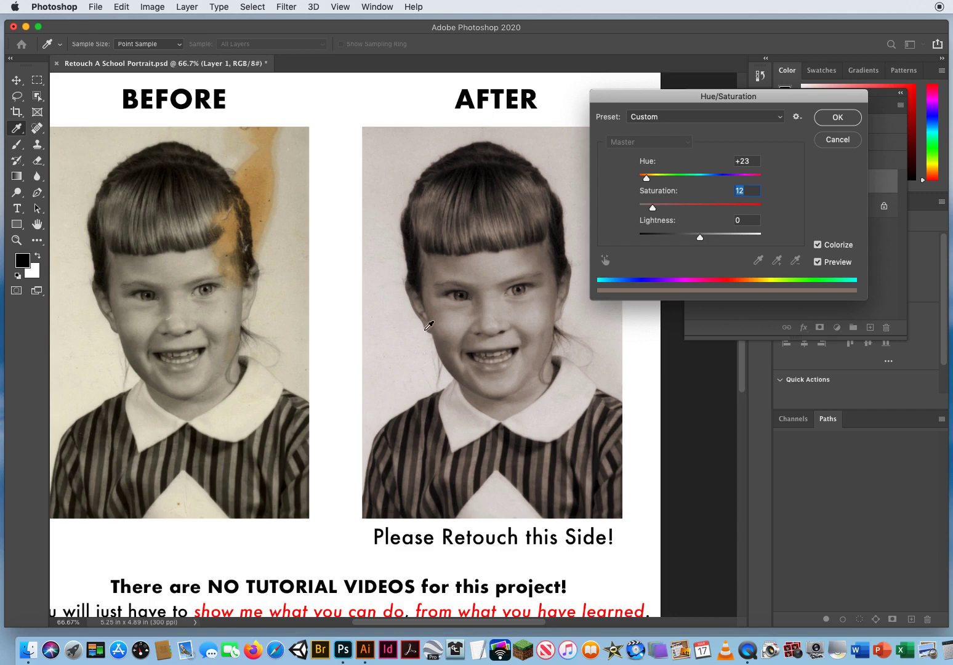
left_click(837, 118)
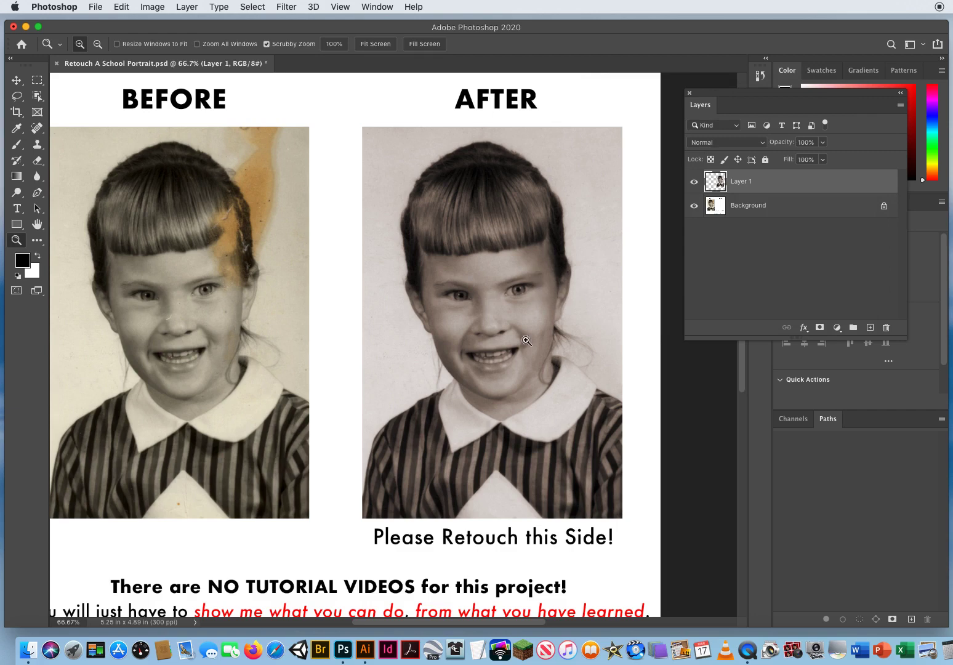
Try lightening the AFTER portrait's face and background with a 65 px Dodge tool at 50% Midtones exposure, and undo the strokes.
left_click(543, 283)
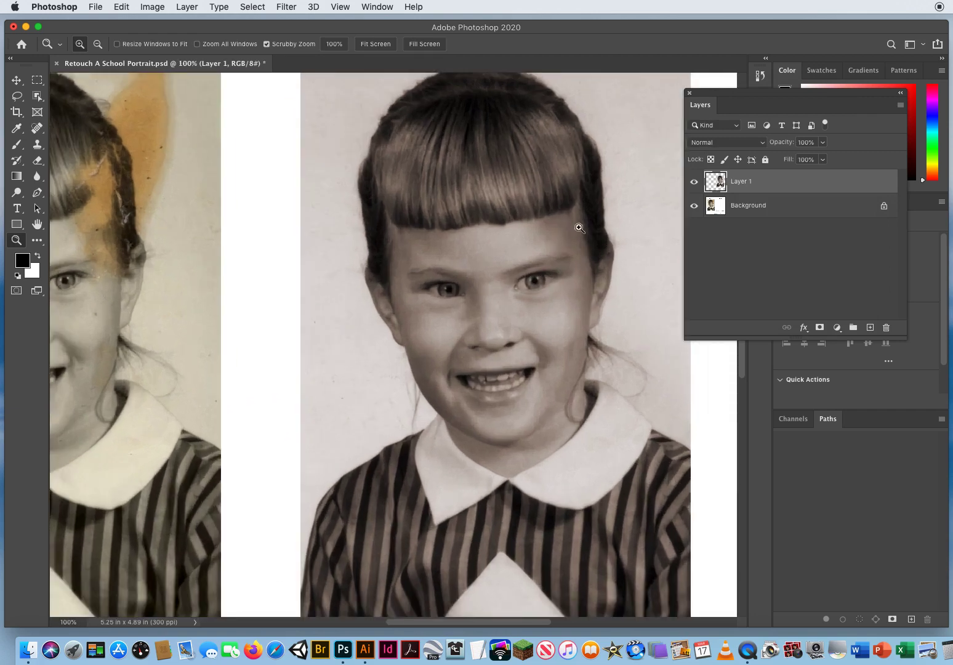
scroll(585, 238, "left", 3)
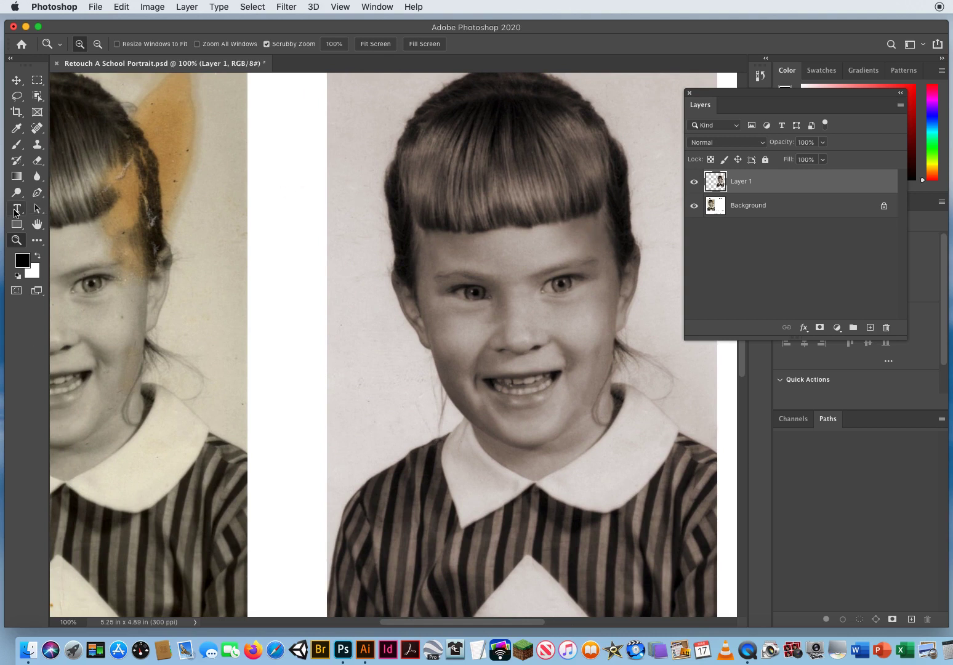
left_click(17, 192)
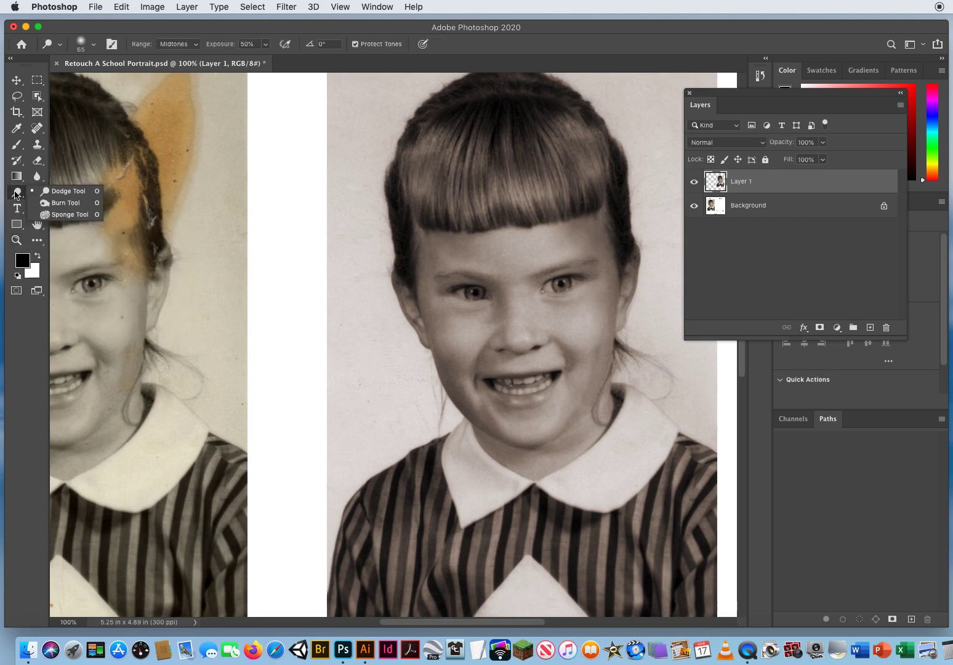
left_click(66, 194)
mouse_move(563, 163)
left_mouse_down()
mouse_move(458, 389)
mouse_move(486, 387)
mouse_move(488, 411)
mouse_move(511, 414)
mouse_move(560, 397)
mouse_move(624, 336)
mouse_move(643, 286)
left_mouse_up()
mouse_move(434, 364)
left_mouse_down()
mouse_move(382, 389)
mouse_move(493, 262)
left_mouse_up()
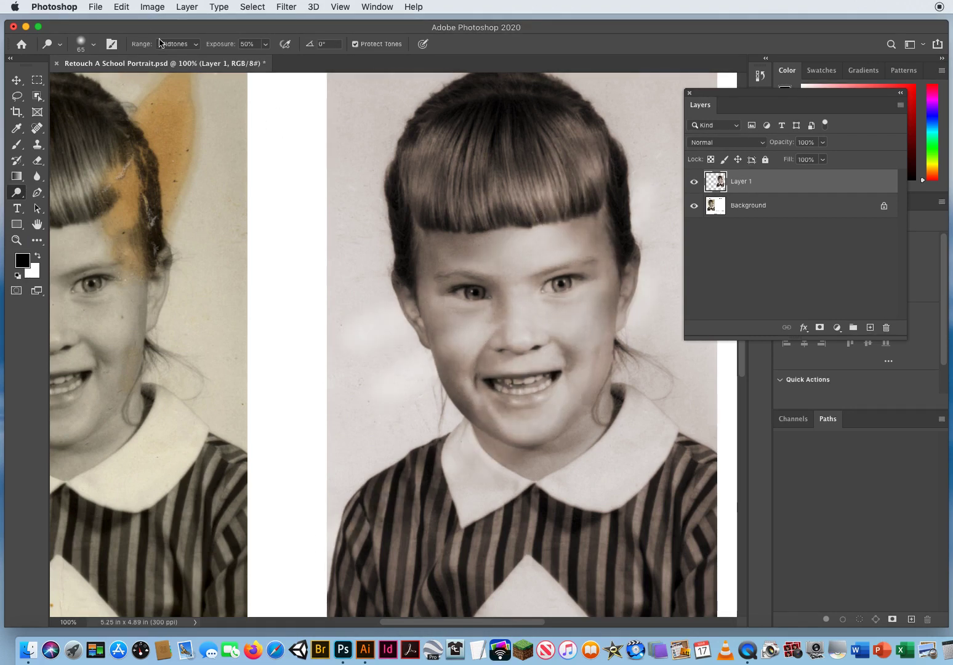
left_click(114, 8)
left_click(126, 20)
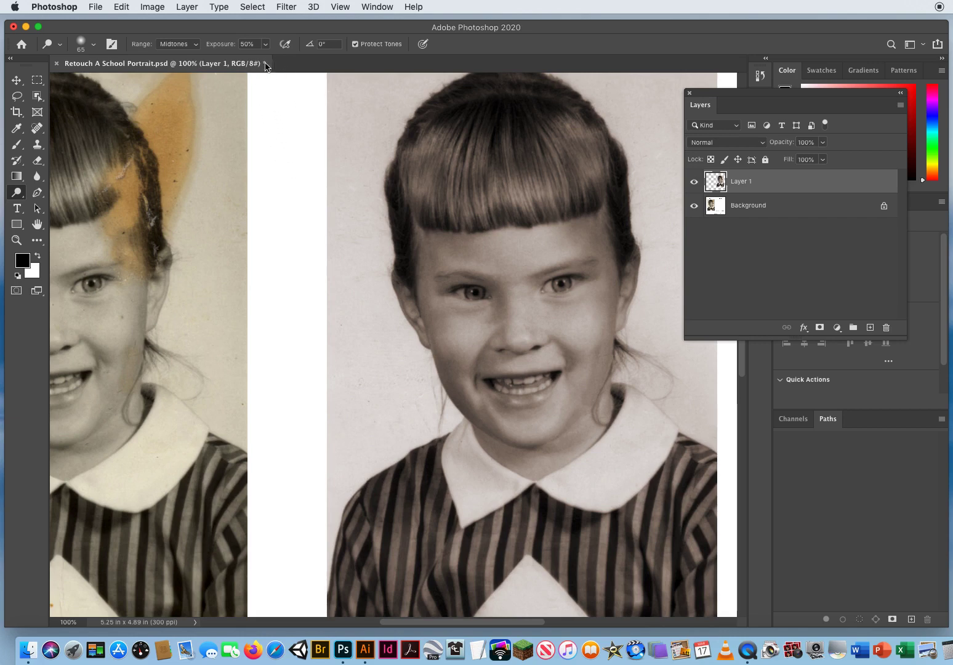
Dodge the forehead of the AFTER portrait below the bangs with an 84 px brush at 10% Midtones exposure.
left_click(266, 43)
left_click_drag(252, 59, 246, 60)
left_click(282, 31)
mouse_move(493, 248)
left_mouse_down()
mouse_move(542, 241)
mouse_move(499, 247)
left_mouse_up()
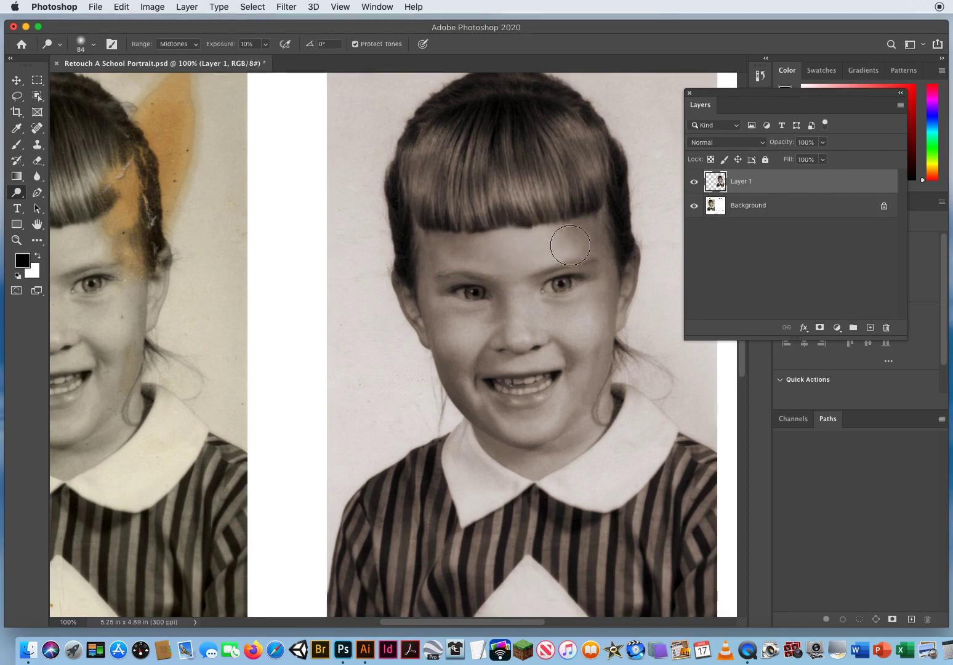
mouse_move(573, 233)
left_mouse_down()
mouse_move(554, 241)
mouse_move(588, 218)
mouse_move(583, 261)
mouse_move(548, 233)
mouse_move(590, 218)
mouse_move(579, 271)
mouse_move(569, 244)
mouse_move(605, 195)
mouse_move(587, 240)
mouse_move(579, 222)
mouse_move(606, 184)
mouse_move(595, 241)
mouse_move(595, 219)
mouse_move(630, 176)
mouse_move(601, 233)
mouse_move(584, 240)
mouse_move(577, 216)
mouse_move(656, 180)
mouse_move(629, 224)
mouse_move(569, 243)
left_mouse_up()
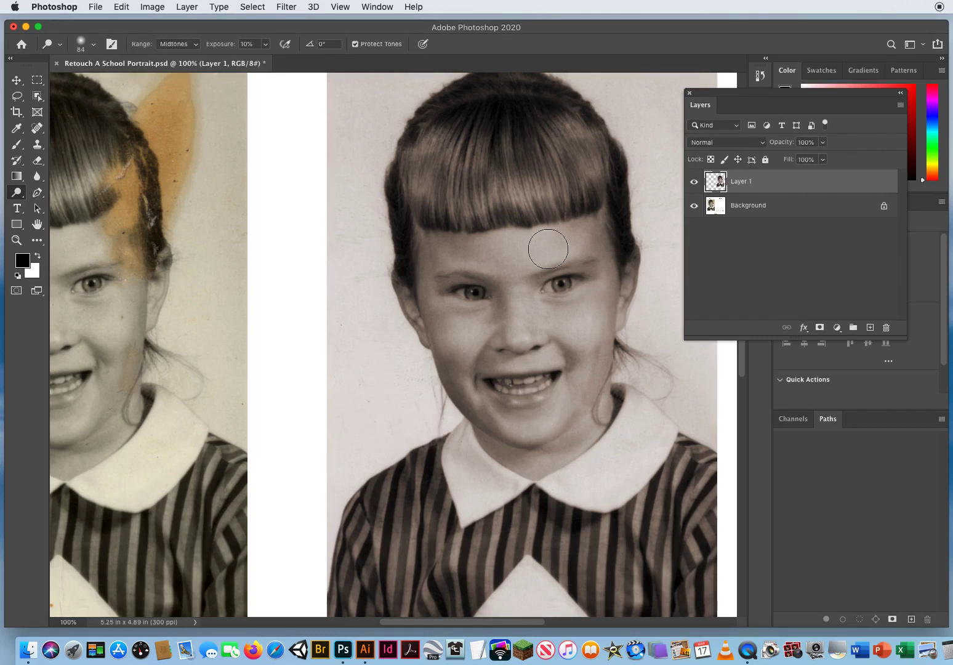
Apply a Levels adjustment to the AFTER portrait with input levels 14, 1.09 and 223, and switch to the Move tool.
left_click(17, 240)
left_click_drag(470, 385, 416, 384)
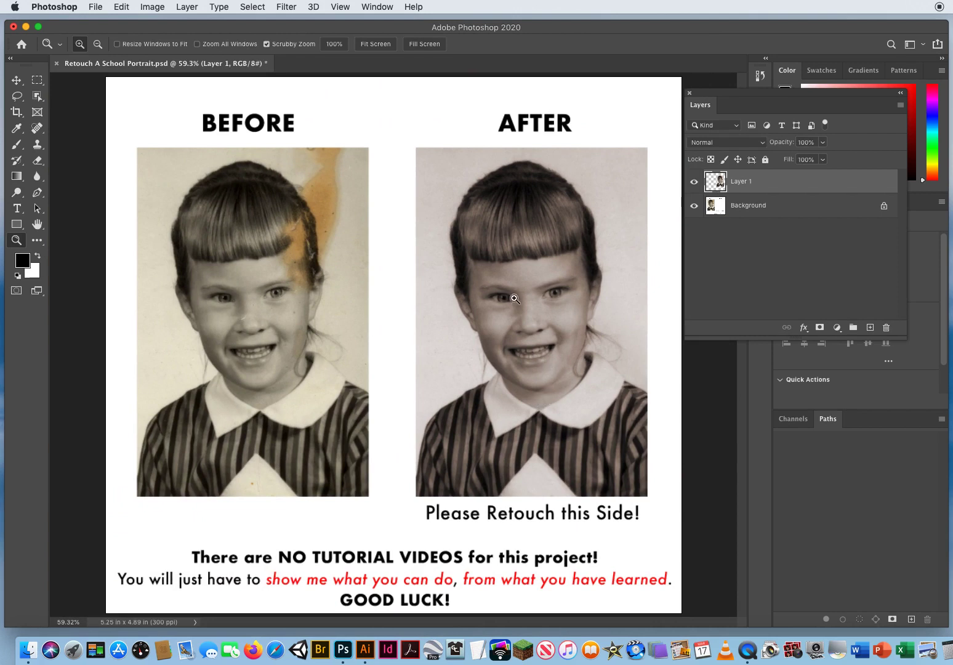
left_click(152, 7)
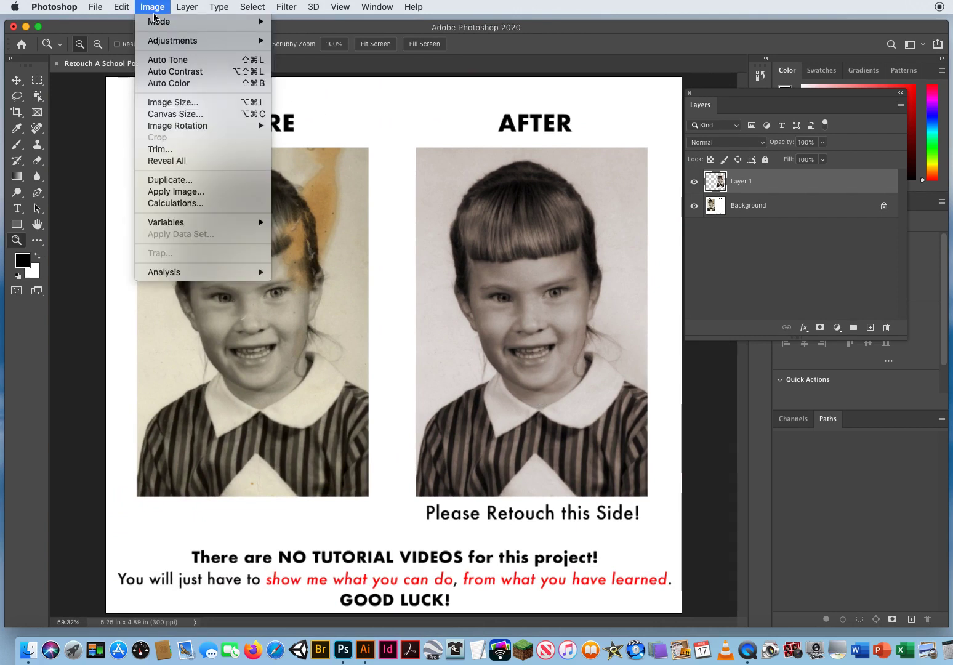
mouse_move(158, 40)
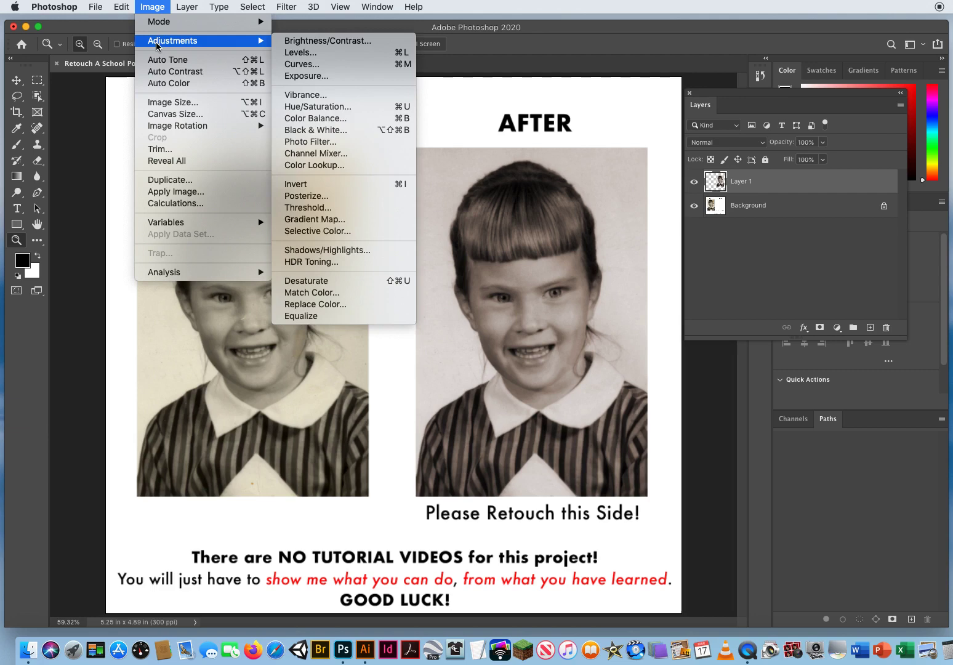
left_click(321, 55)
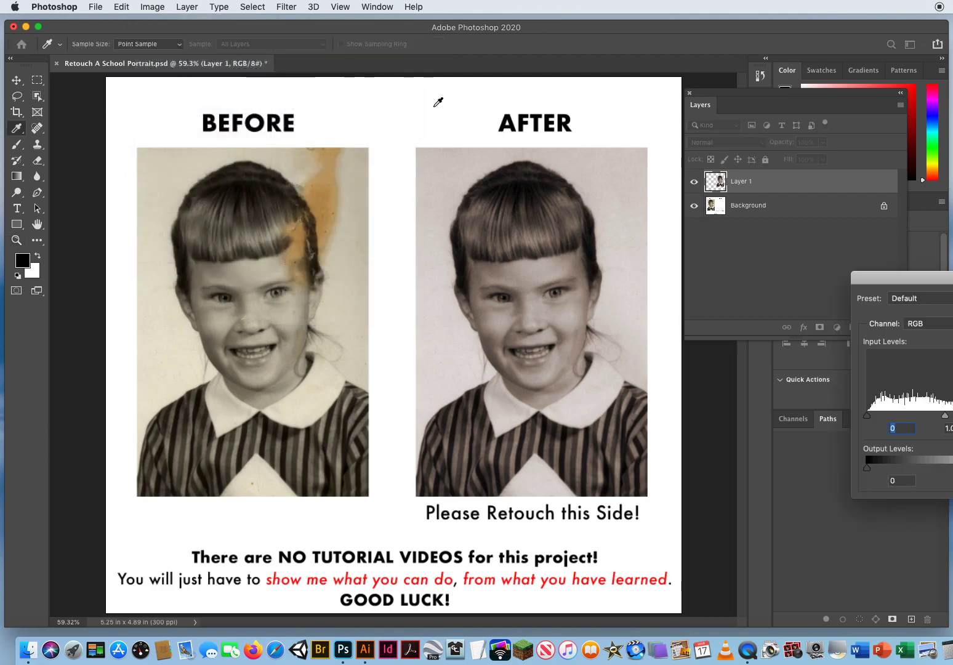
left_click_drag(914, 277, 672, 195)
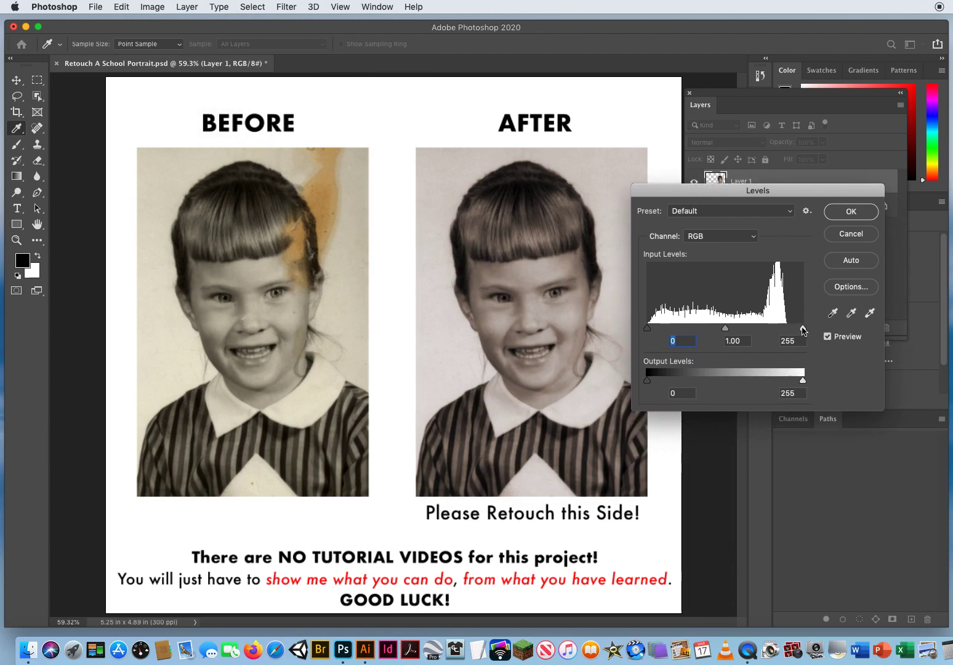
left_click_drag(803, 330, 784, 330)
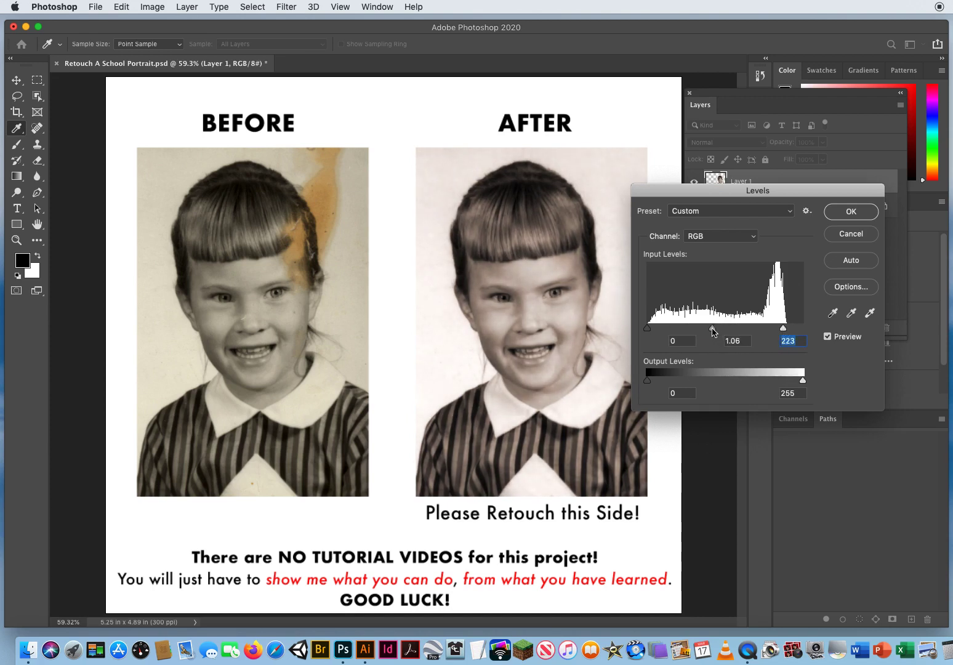
left_click_drag(712, 332, 711, 331)
left_click_drag(646, 331, 650, 332)
left_click(656, 332)
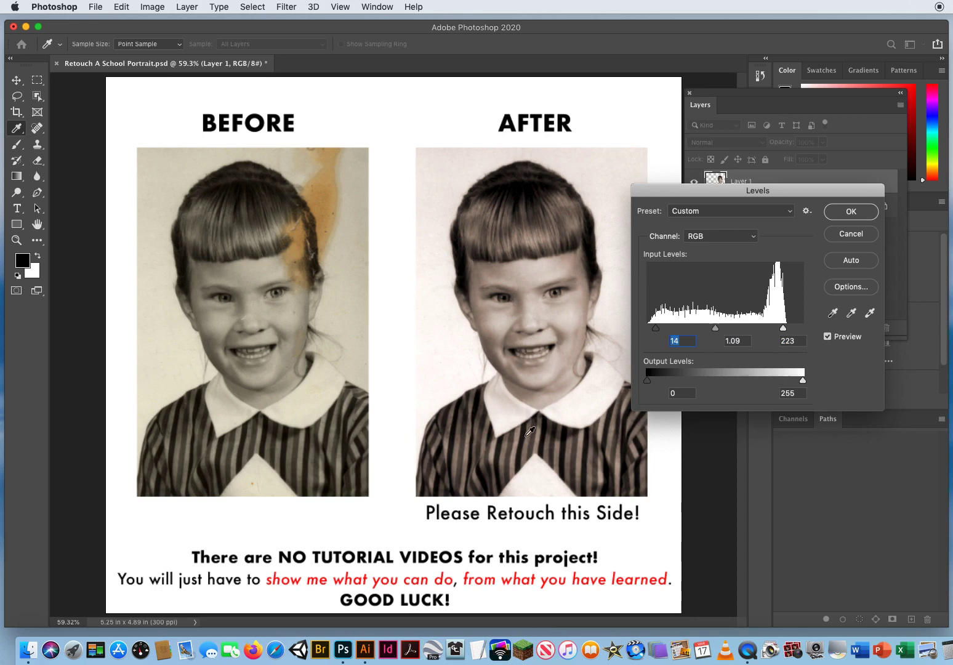
left_click(850, 211)
key("z")
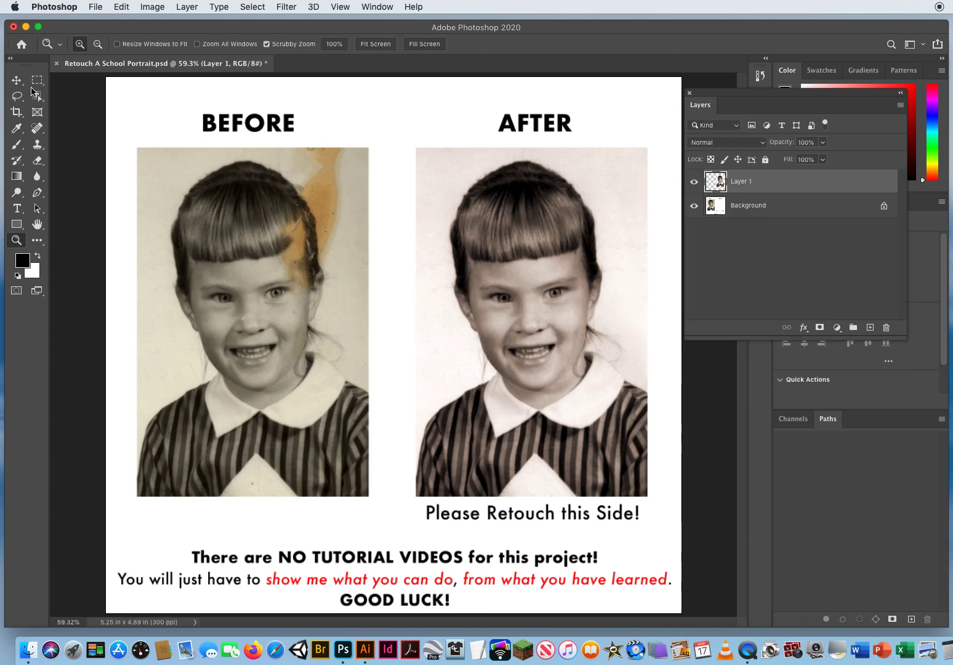
key("v")
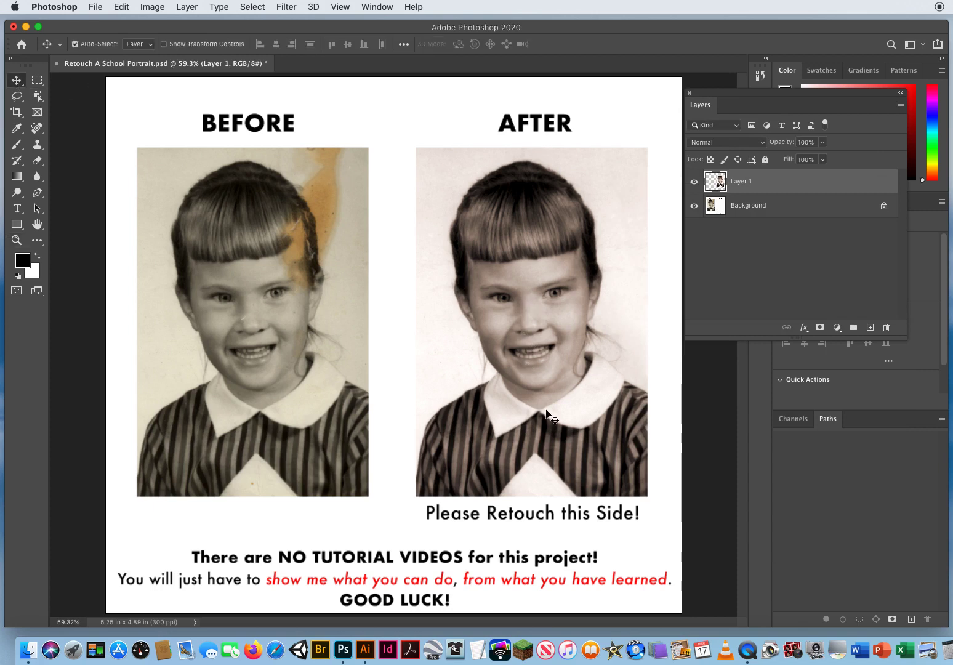